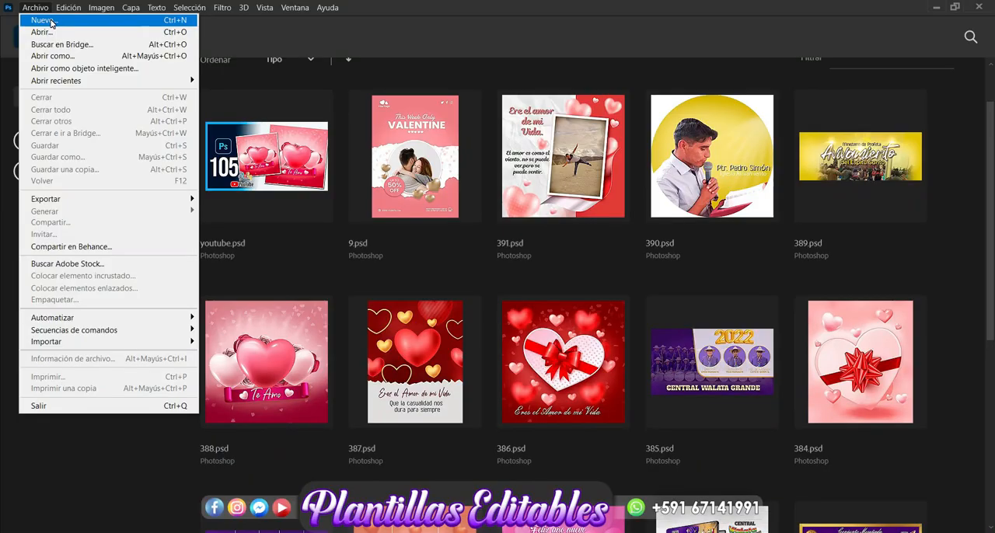
Create a new blank document 14 cm wide and 17 cm high at 300 pixels per inch in RGB with a white background.
{"action": "left_click", "coordinate": [45, 15]}
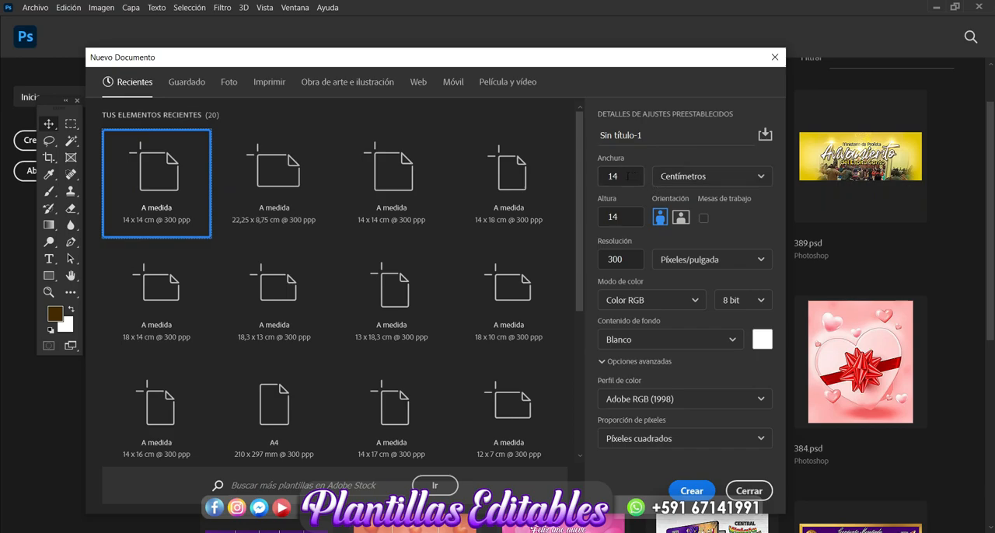
{"action": "double_click", "coordinate": [626, 218]}
{"action": "type", "text": "1"}
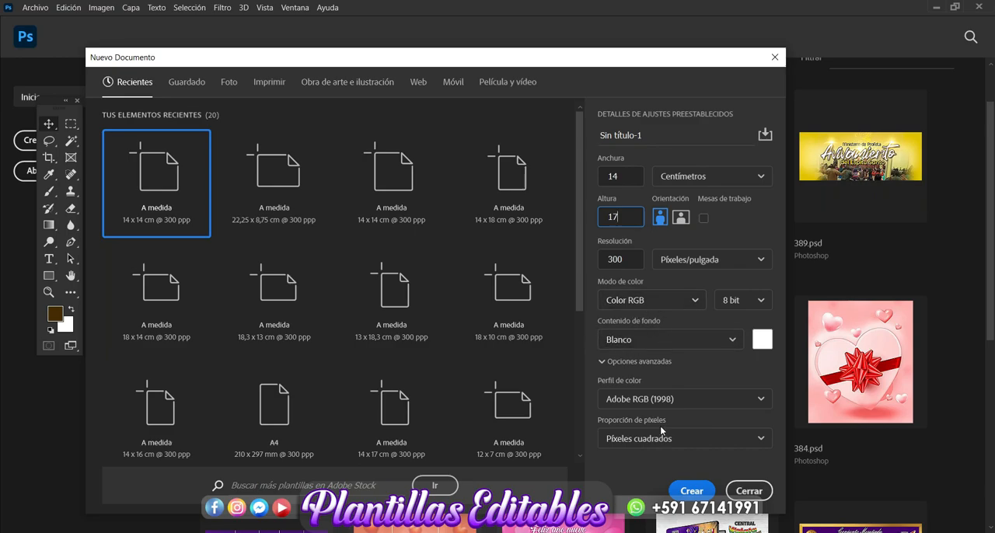
{"action": "left_click", "coordinate": [689, 492]}
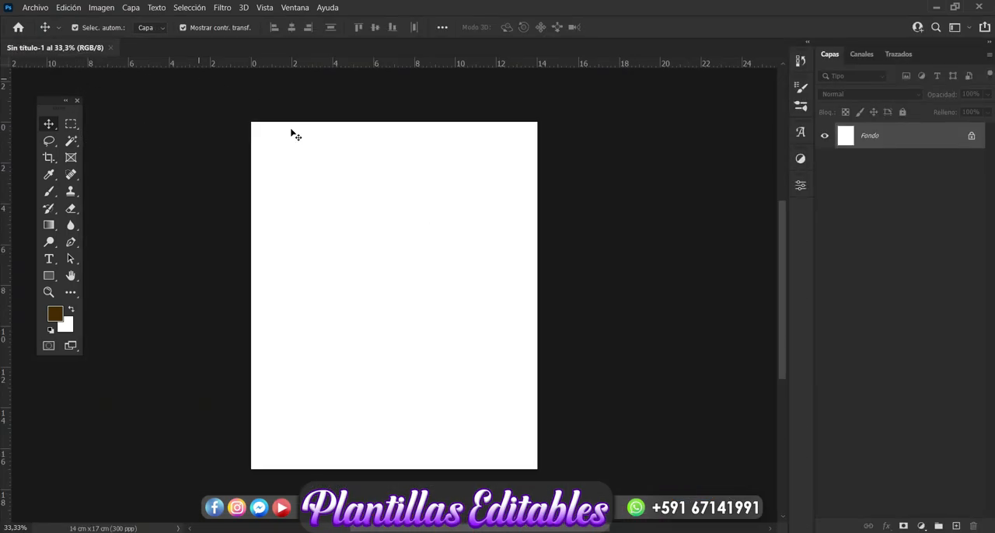
Add a new layer above the background and set the foreground colour to light pink e8a6b7.
{"action": "key", "text": "ctrl+plus"}
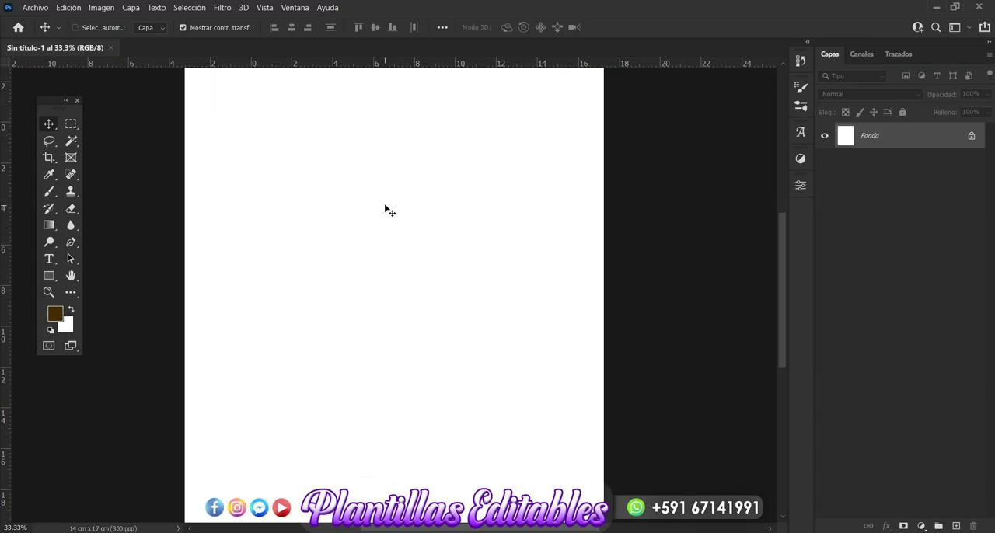
{"action": "key", "text": "ctrl+minus"}
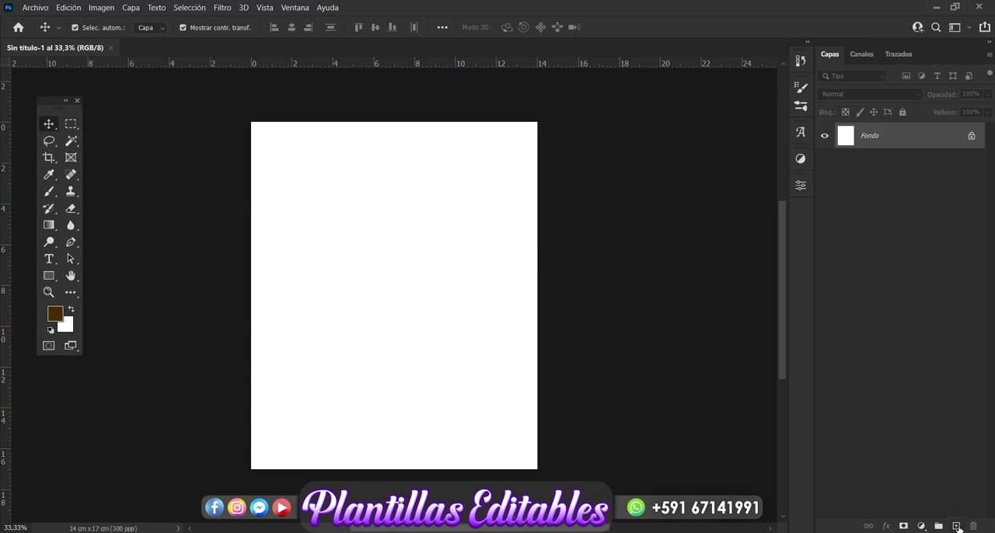
{"action": "left_click", "coordinate": [957, 526]}
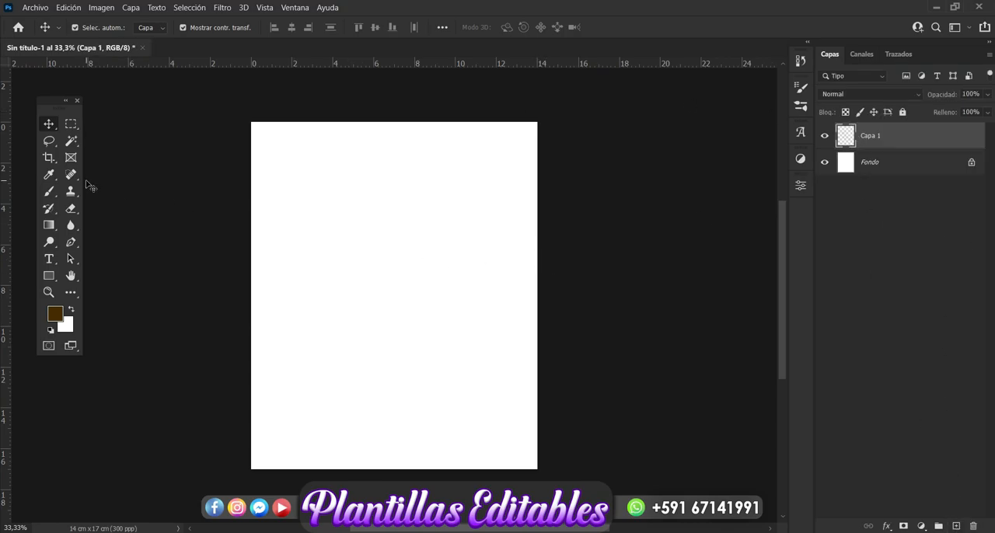
{"action": "left_click", "coordinate": [50, 192]}
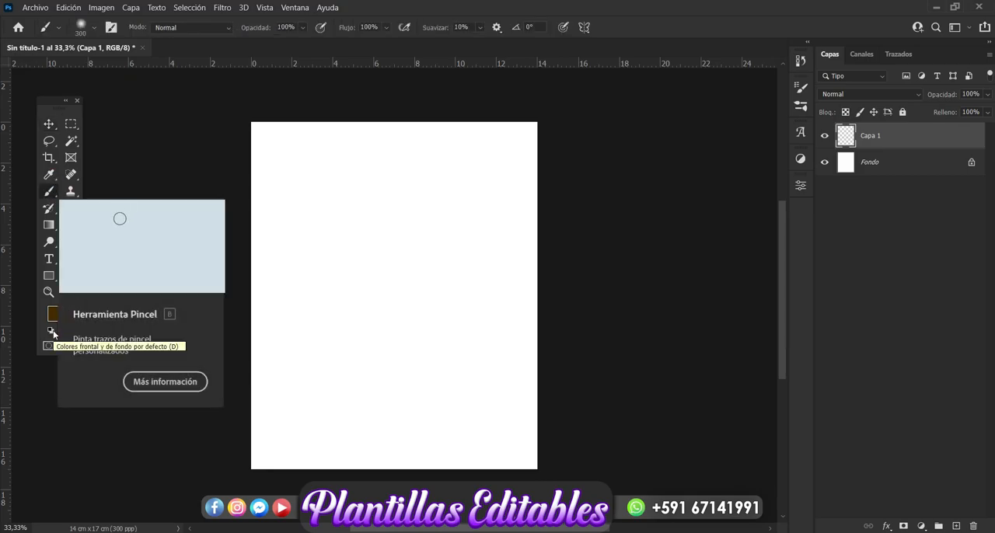
{"action": "left_click", "coordinate": [53, 314]}
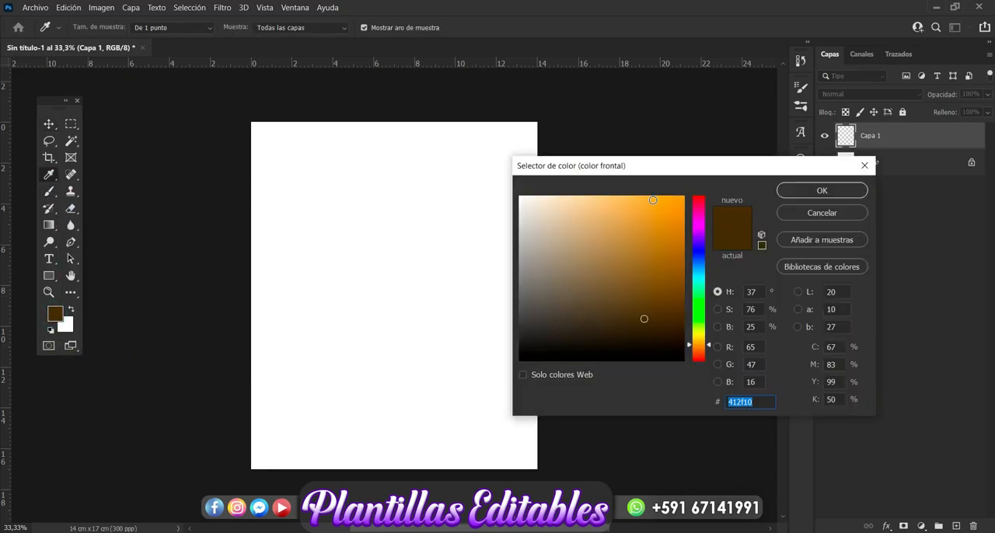
{"action": "left_click", "coordinate": [701, 211]}
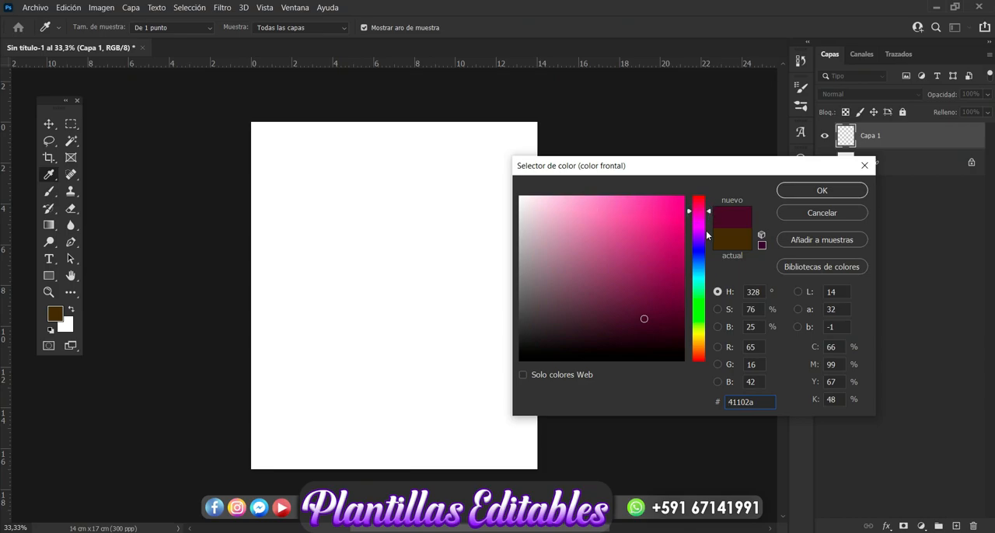
{"action": "left_click", "coordinate": [698, 210]}
{"action": "left_click_drag", "start_coordinate": [567, 203], "coordinate": [567, 210]}
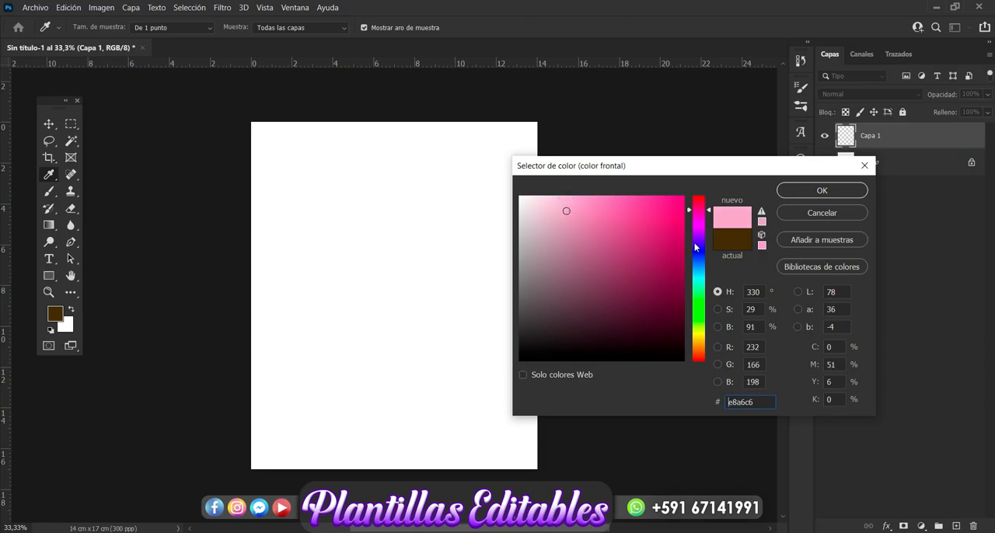
{"action": "left_click", "coordinate": [699, 202]}
{"action": "left_click", "coordinate": [698, 205]}
{"action": "left_click", "coordinate": [698, 202]}
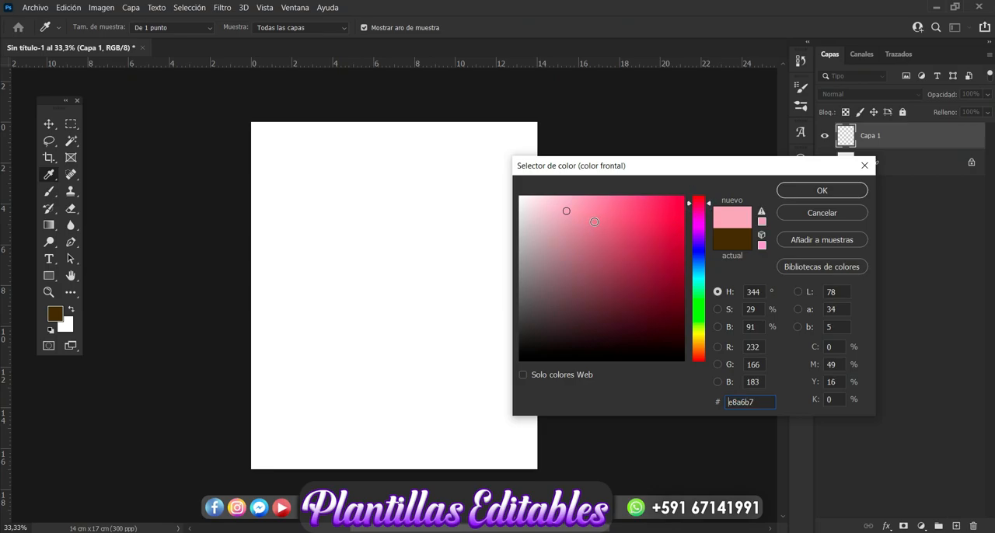
{"action": "left_click", "coordinate": [822, 193]}
Paint the whole canvas light pink on the new layer with a soft round brush, setting its size to 1000 px.
{"action": "key", "text": "b"}
{"action": "left_click_drag", "start_coordinate": [407, 183], "coordinate": [358, 215]}
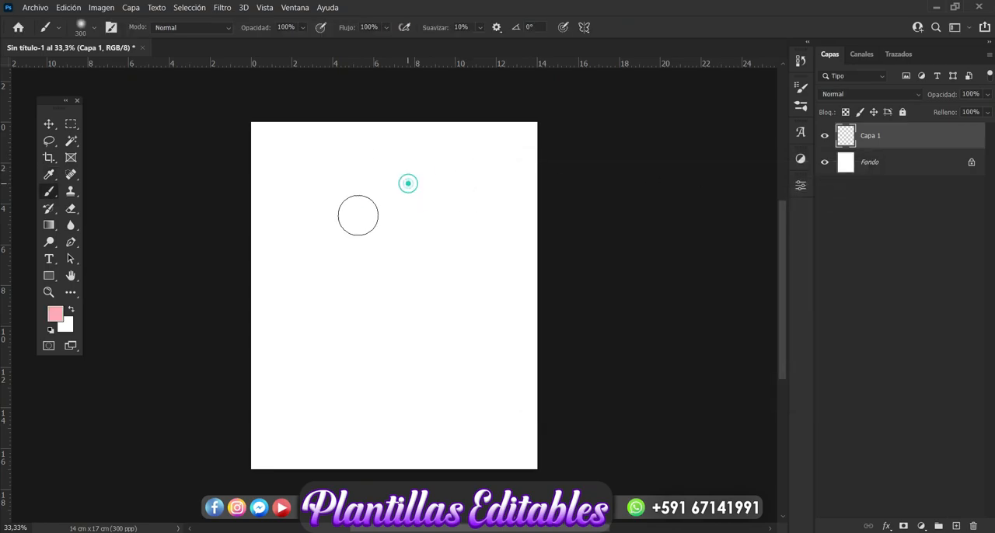
{"action": "left_click", "coordinate": [94, 28]}
{"action": "double_click", "coordinate": [134, 51]}
{"action": "type", "text": "1000"}
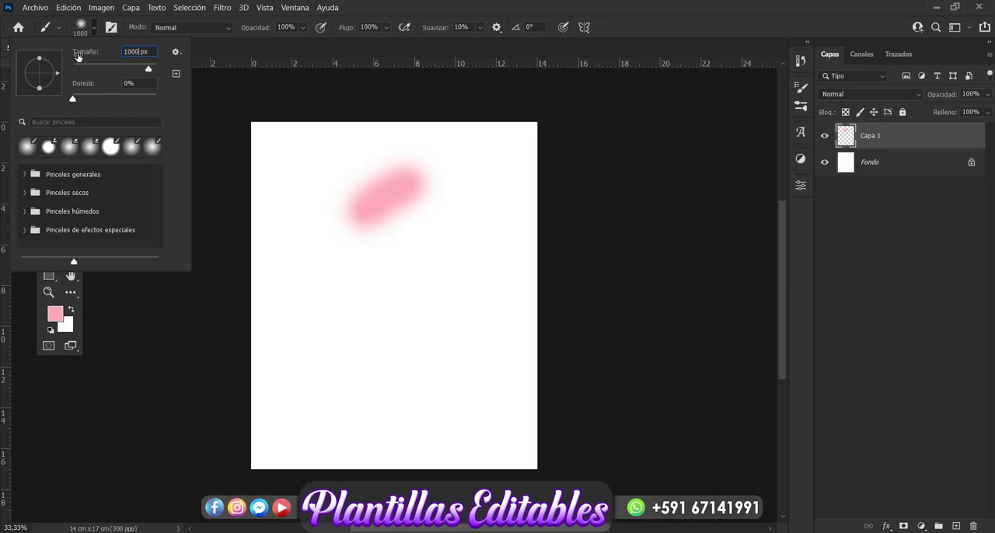
{"action": "key", "text": "Return"}
{"action": "mouse_move", "coordinate": [324, 200]}
{"action": "left_mouse_down"}
{"action": "mouse_move", "coordinate": [287, 148]}
{"action": "mouse_move", "coordinate": [249, 170]}
{"action": "mouse_move", "coordinate": [311, 124]}
{"action": "mouse_move", "coordinate": [517, 109]}
{"action": "mouse_move", "coordinate": [410, 233]}
{"action": "mouse_move", "coordinate": [360, 214]}
{"action": "mouse_move", "coordinate": [412, 218]}
{"action": "mouse_move", "coordinate": [292, 266]}
{"action": "mouse_move", "coordinate": [237, 389]}
{"action": "mouse_move", "coordinate": [271, 437]}
{"action": "mouse_move", "coordinate": [356, 369]}
{"action": "mouse_move", "coordinate": [506, 353]}
{"action": "mouse_move", "coordinate": [546, 424]}
{"action": "mouse_move", "coordinate": [313, 401]}
{"action": "mouse_move", "coordinate": [243, 414]}
{"action": "mouse_move", "coordinate": [329, 451]}
{"action": "mouse_move", "coordinate": [604, 280]}
{"action": "mouse_move", "coordinate": [553, 176]}
{"action": "mouse_move", "coordinate": [527, 262]}
{"action": "left_mouse_up"}
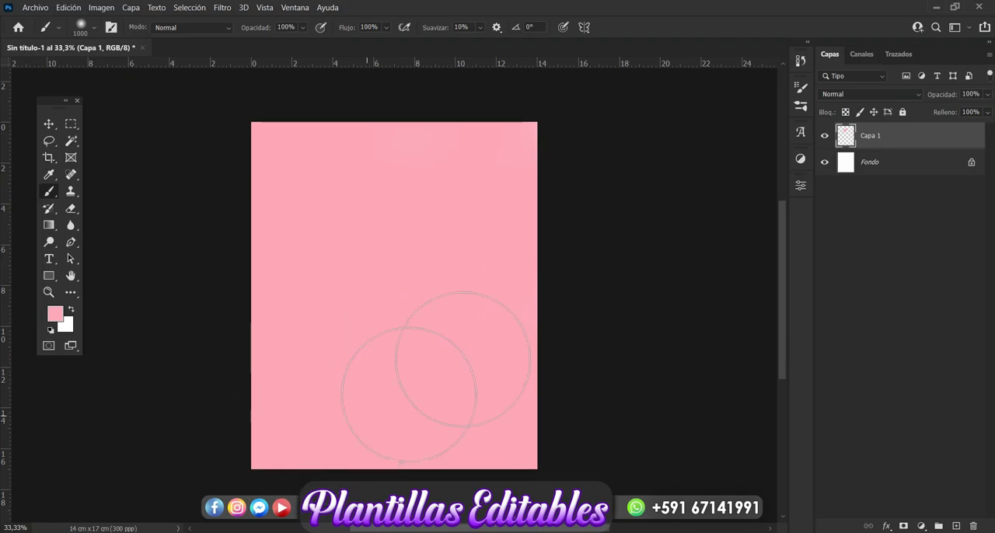
{"action": "left_click", "coordinate": [50, 124]}
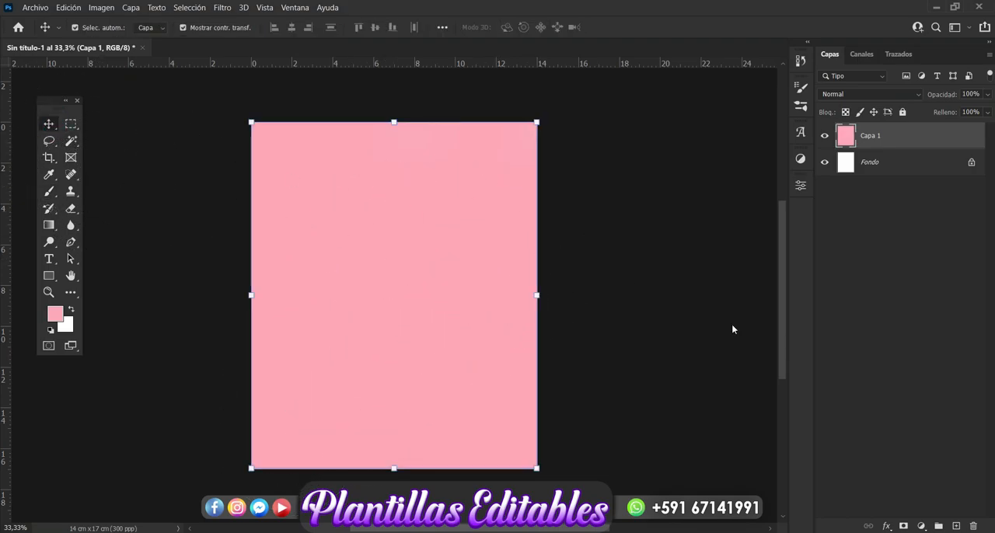
Add another layer above the pink one and set the foreground colour to the darker pink ce8396.
{"action": "left_click", "coordinate": [956, 527]}
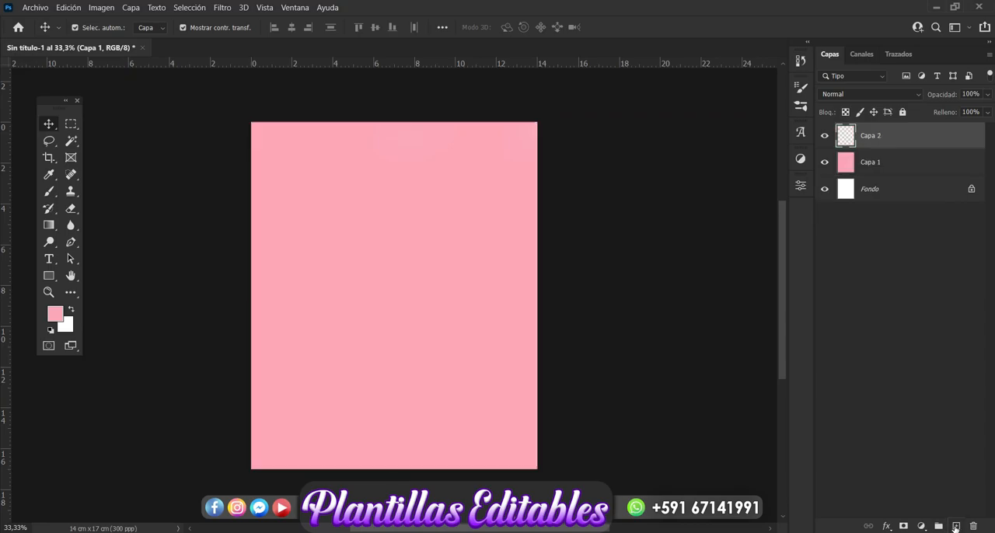
{"action": "left_click", "coordinate": [49, 192]}
{"action": "left_click", "coordinate": [53, 315]}
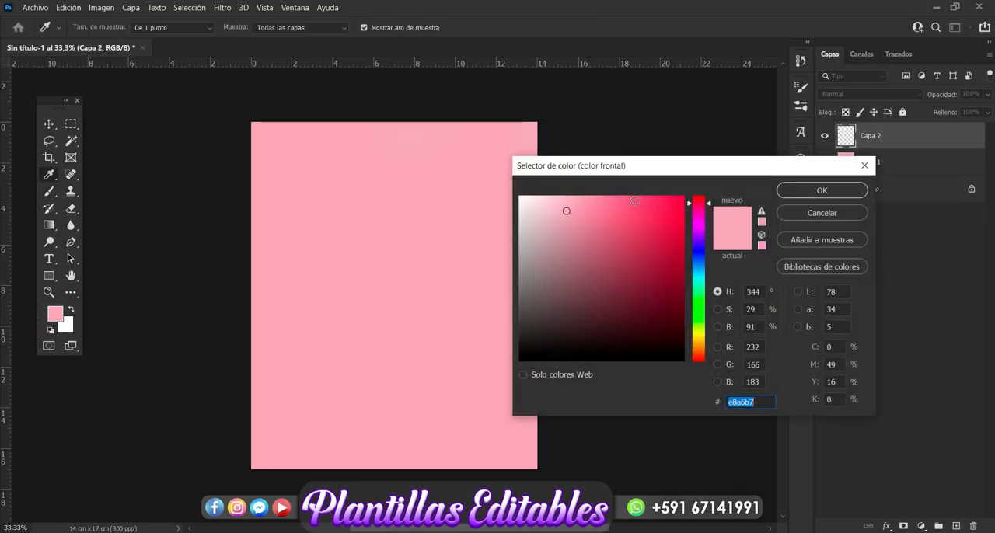
{"action": "left_click", "coordinate": [600, 220]}
{"action": "left_click", "coordinate": [590, 225]}
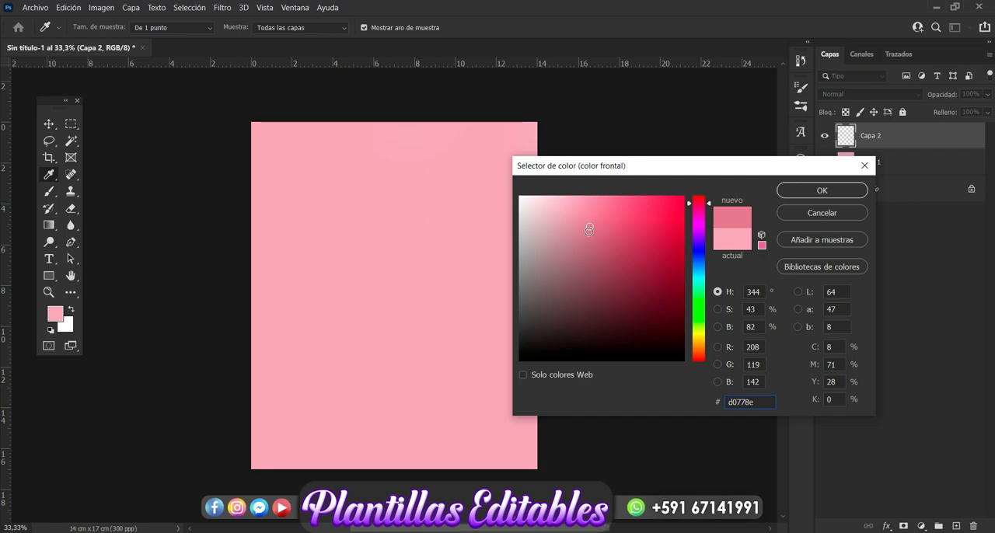
{"action": "left_click", "coordinate": [585, 229]}
{"action": "left_click", "coordinate": [579, 227]}
{"action": "left_click", "coordinate": [823, 191]}
Paint a soft darker pink border around the canvas edges with a 1500 px brush, keeping the centre light.
{"action": "key", "text": "b"}
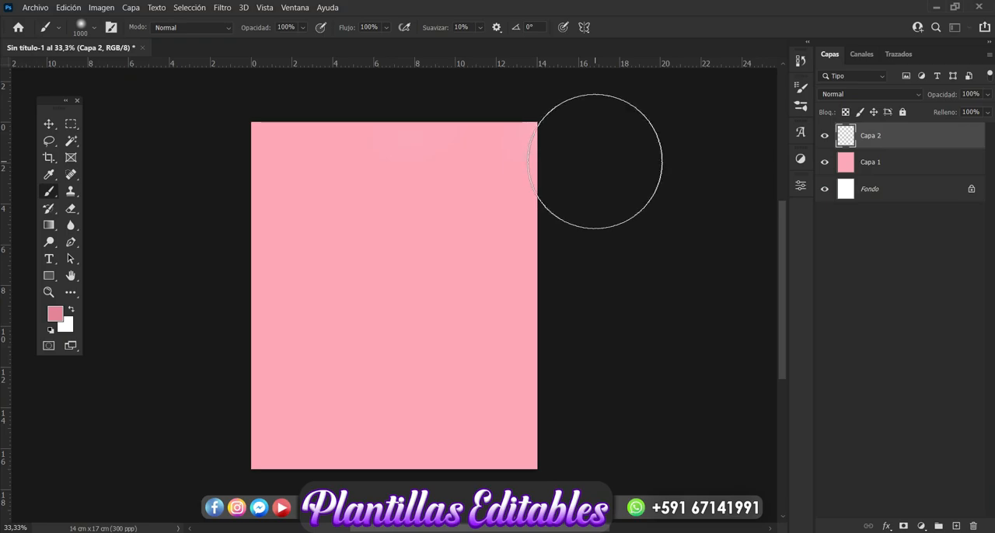
{"action": "left_click", "coordinate": [95, 29]}
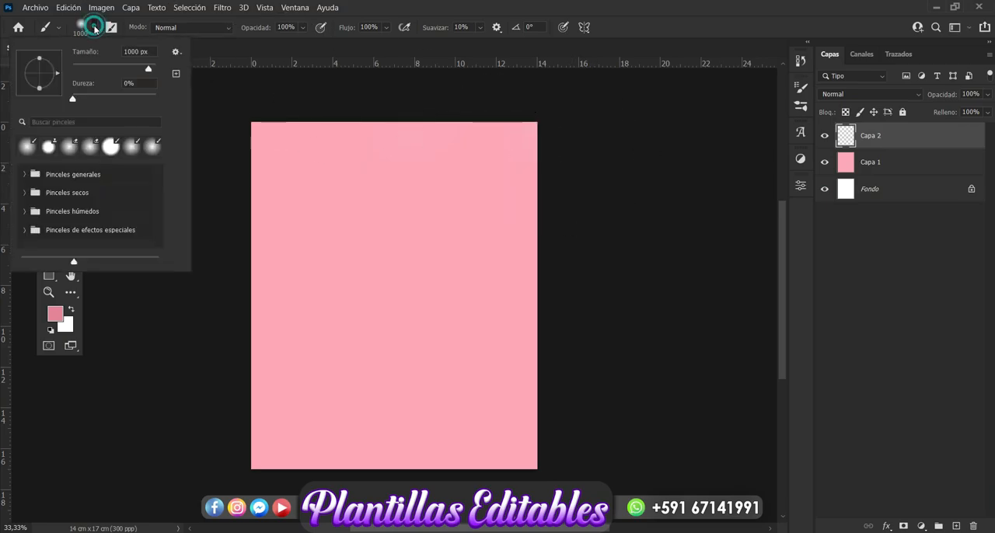
{"action": "double_click", "coordinate": [139, 51]}
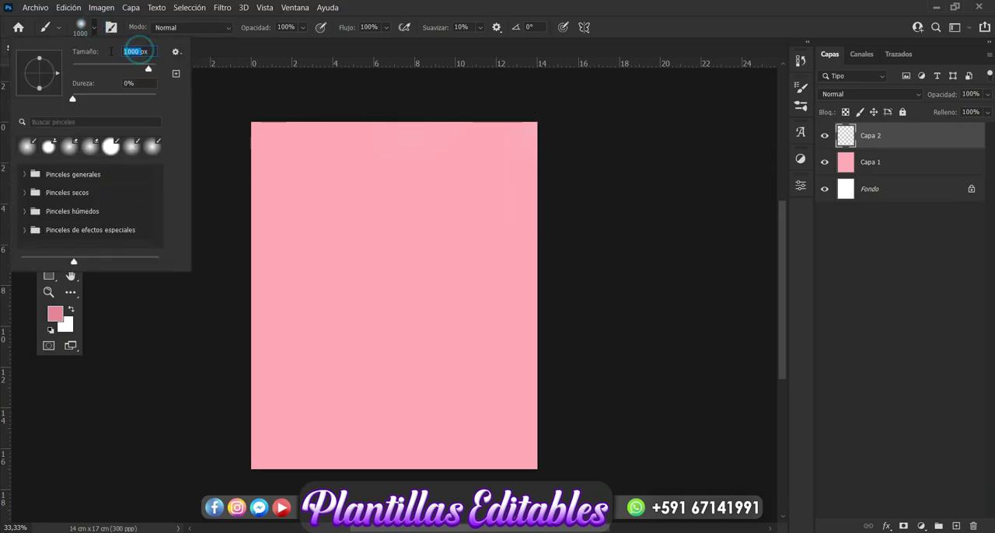
{"action": "type", "text": "1500"}
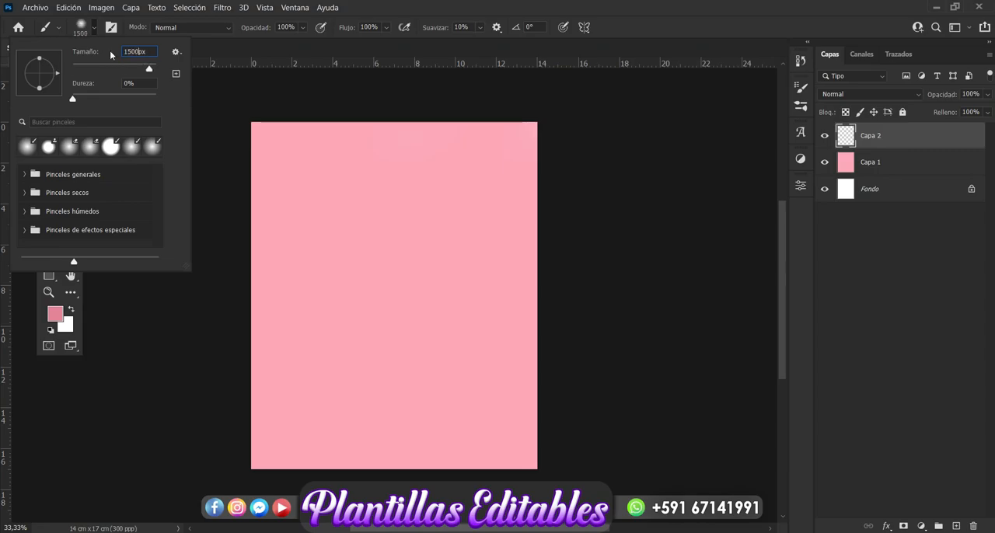
{"action": "key", "text": "Return"}
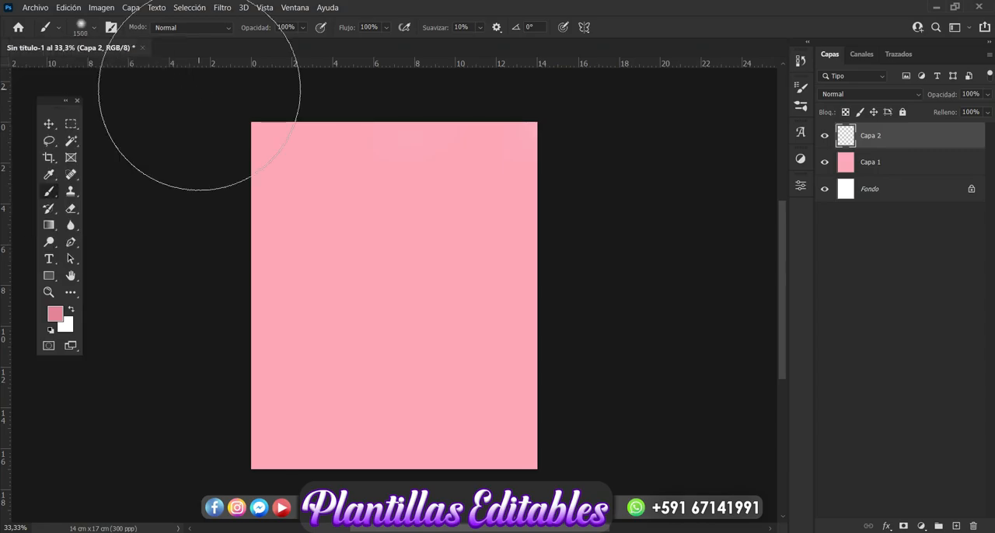
{"action": "mouse_move", "coordinate": [312, 107]}
{"action": "left_mouse_down"}
{"action": "mouse_move", "coordinate": [227, 105]}
{"action": "mouse_move", "coordinate": [187, 231]}
{"action": "mouse_move", "coordinate": [188, 388]}
{"action": "mouse_move", "coordinate": [238, 489]}
{"action": "mouse_move", "coordinate": [577, 430]}
{"action": "mouse_move", "coordinate": [588, 415]}
{"action": "mouse_move", "coordinate": [598, 199]}
{"action": "mouse_move", "coordinate": [482, 89]}
{"action": "mouse_move", "coordinate": [275, 51]}
{"action": "mouse_move", "coordinate": [515, 90]}
{"action": "mouse_move", "coordinate": [622, 220]}
{"action": "mouse_move", "coordinate": [628, 348]}
{"action": "mouse_move", "coordinate": [631, 196]}
{"action": "mouse_move", "coordinate": [655, 145]}
{"action": "mouse_move", "coordinate": [588, 125]}
{"action": "left_mouse_up"}
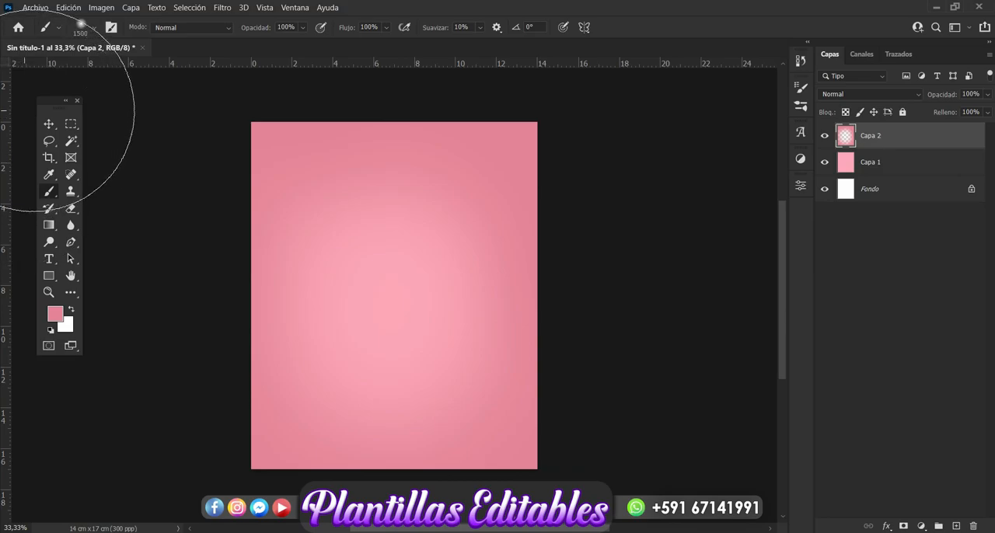
{"action": "left_click", "coordinate": [50, 126]}
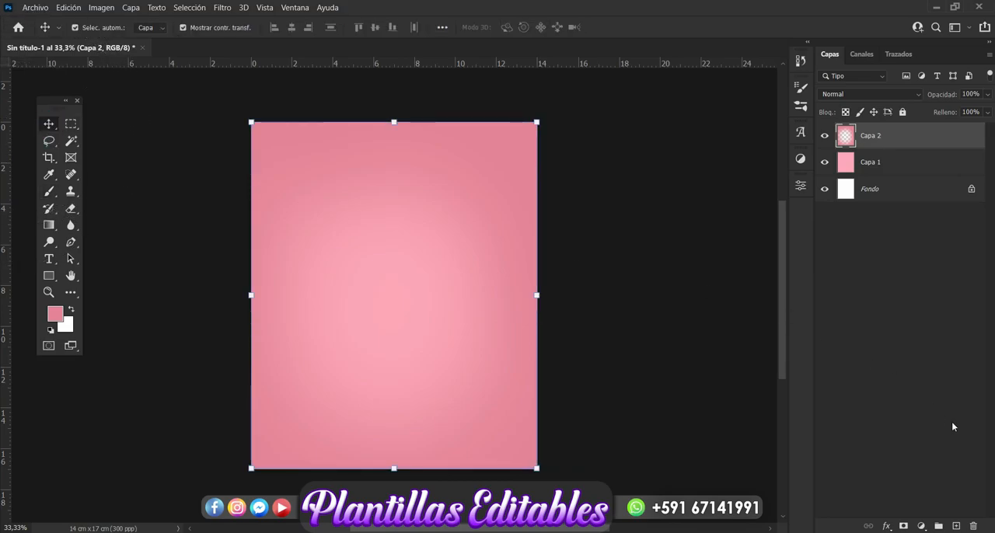
Add a third layer on top and set the foreground colour to deep pink c25e78.
{"action": "left_click", "coordinate": [956, 527]}
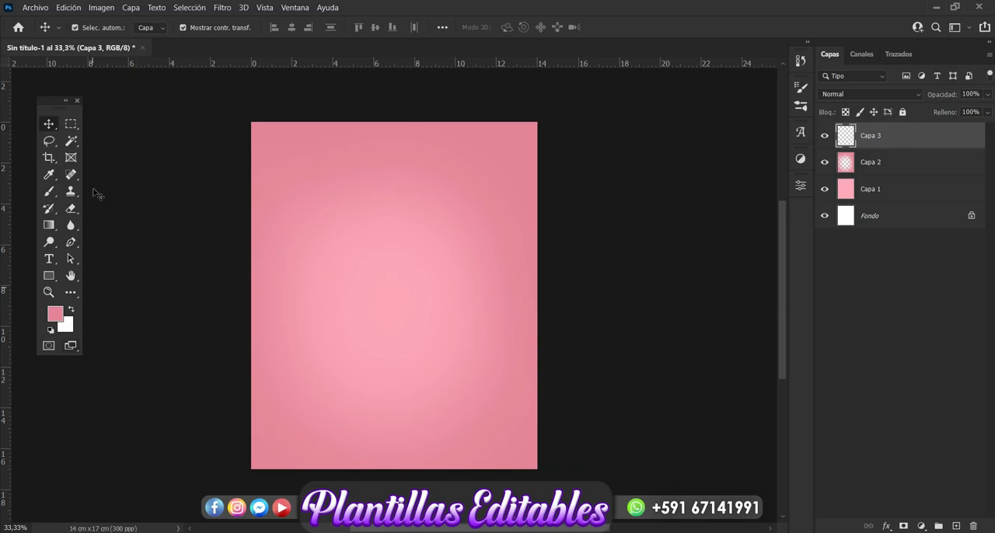
{"action": "left_click", "coordinate": [49, 192]}
{"action": "left_click", "coordinate": [55, 314]}
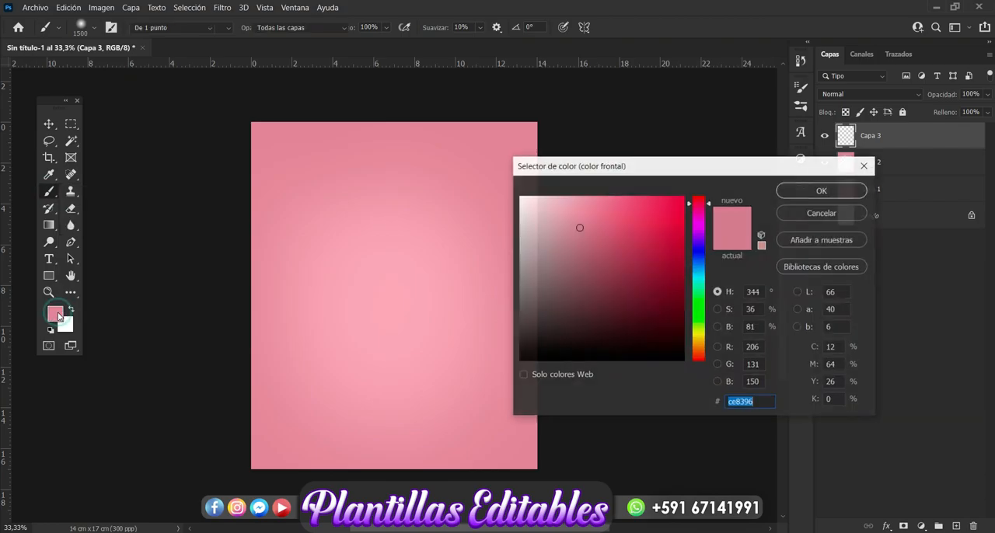
{"action": "left_click", "coordinate": [603, 233]}
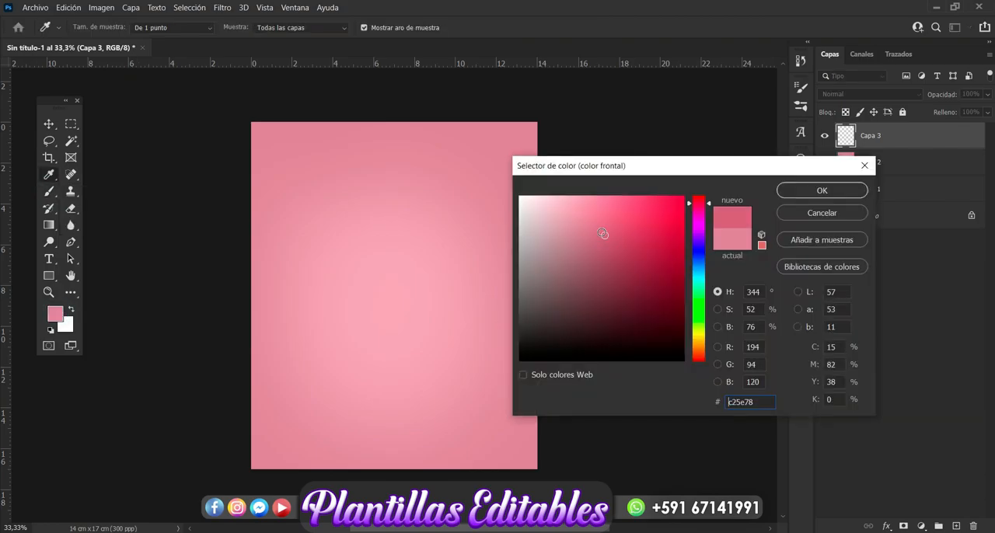
{"action": "left_click", "coordinate": [790, 191]}
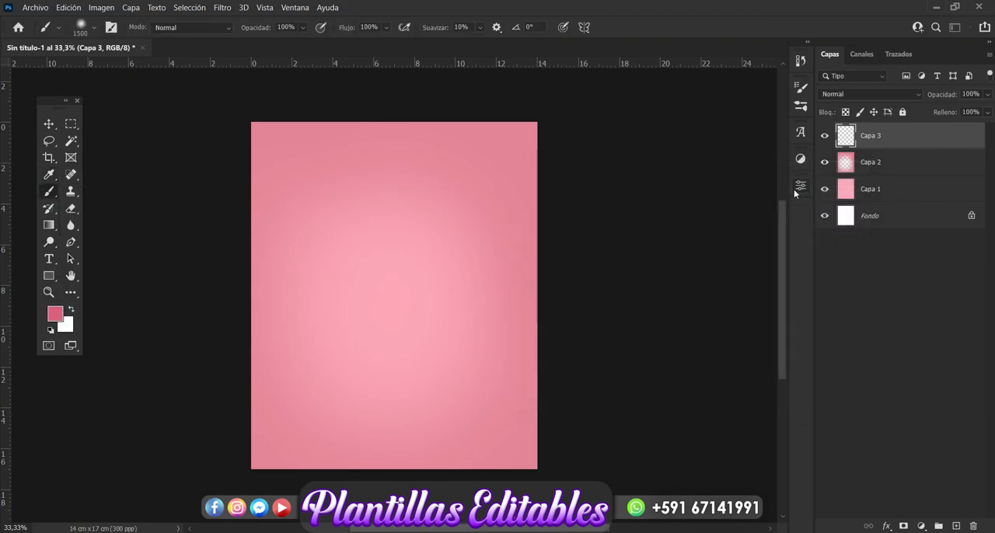
Paint the outer edges and corners deep pink with a 1000 px soft brush, finishing with no layer selected.
{"action": "left_click", "coordinate": [93, 29]}
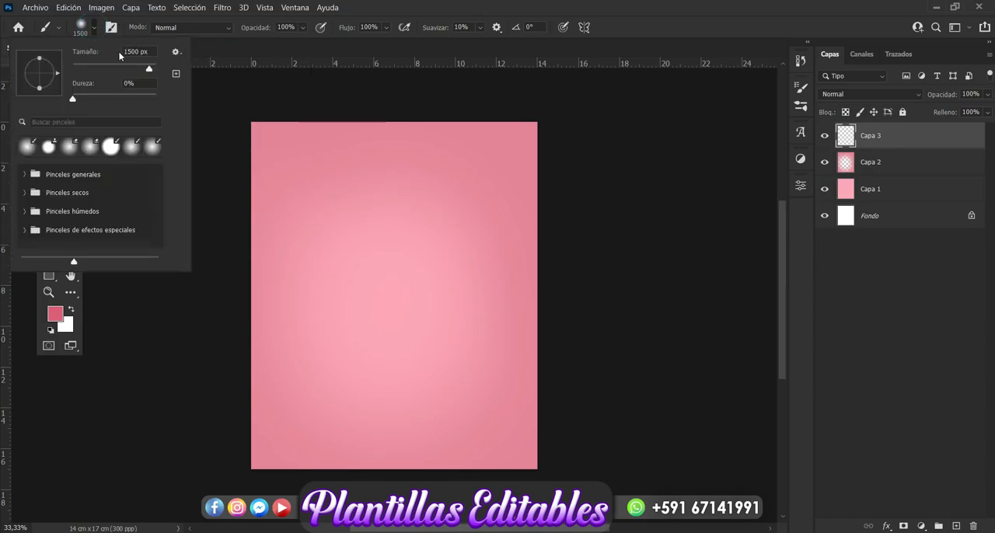
{"action": "double_click", "coordinate": [138, 53]}
{"action": "type", "text": "1000"}
{"action": "key", "text": "Return"}
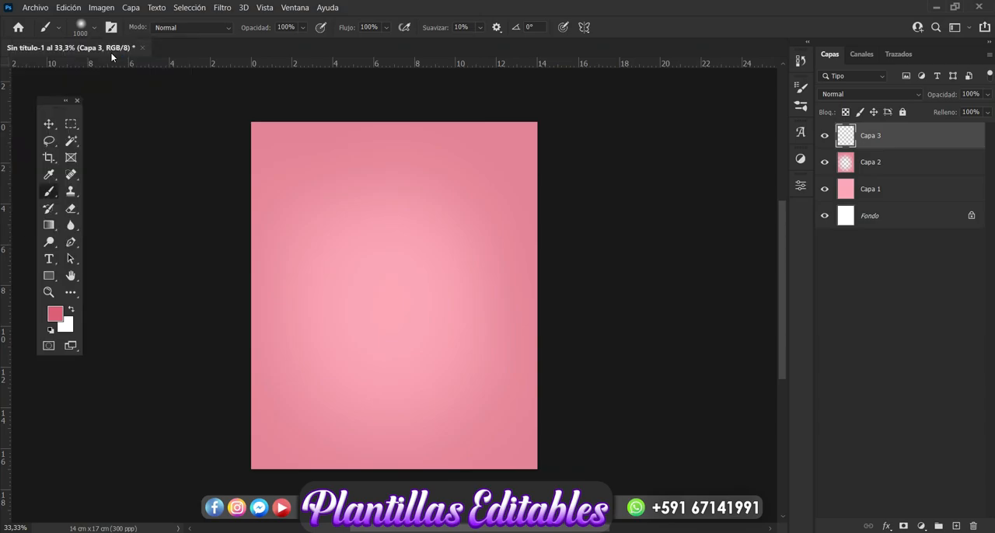
{"action": "left_click", "coordinate": [247, 118]}
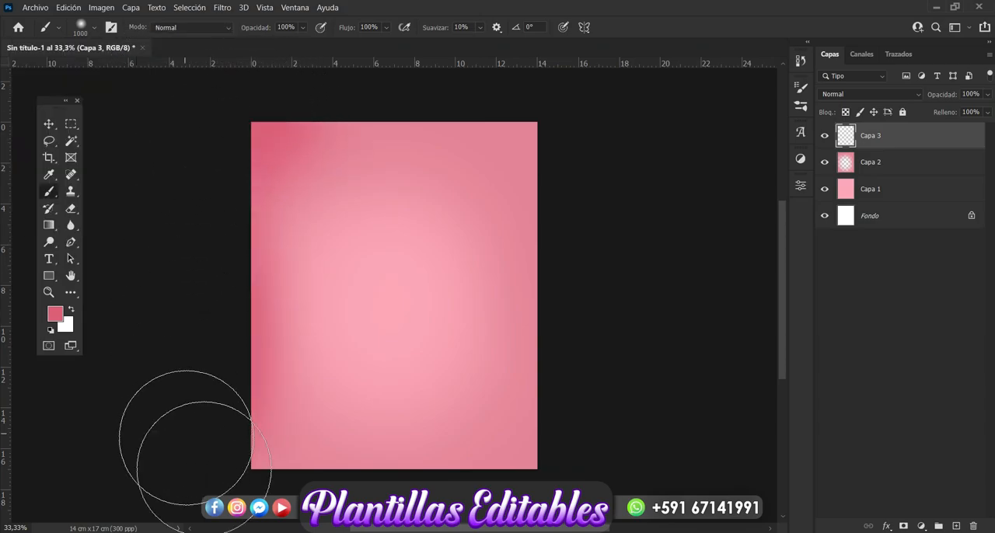
{"action": "left_click", "coordinate": [248, 473]}
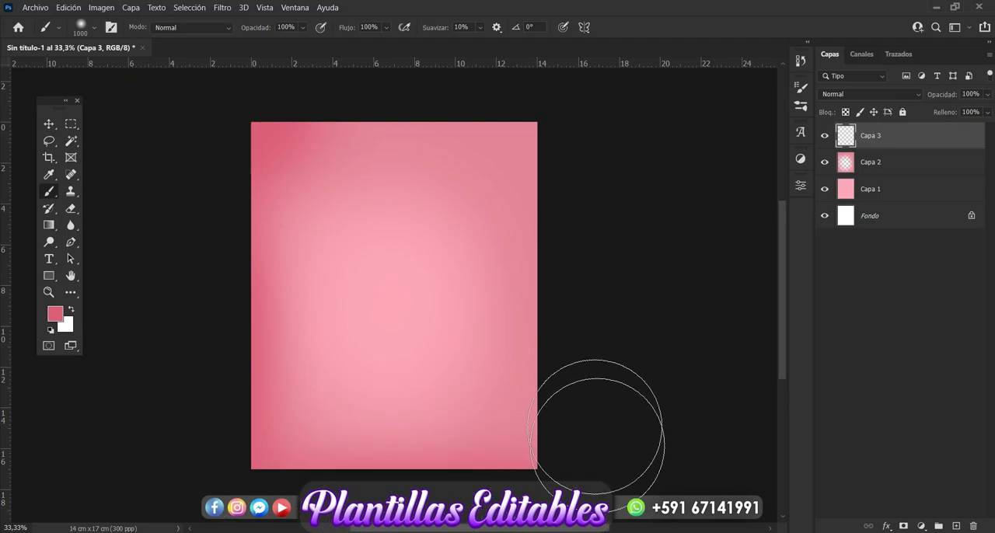
{"action": "mouse_move", "coordinate": [627, 134]}
{"action": "left_mouse_down"}
{"action": "mouse_move", "coordinate": [311, 55]}
{"action": "mouse_move", "coordinate": [527, 80]}
{"action": "mouse_move", "coordinate": [442, 71]}
{"action": "mouse_move", "coordinate": [556, 64]}
{"action": "mouse_move", "coordinate": [373, 71]}
{"action": "left_mouse_up"}
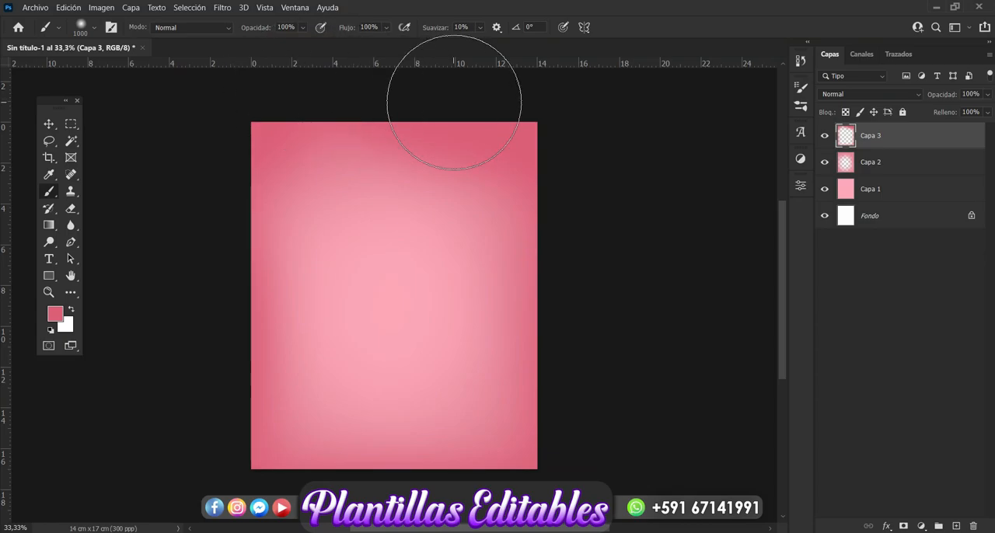
{"action": "left_click", "coordinate": [48, 124]}
{"action": "left_click", "coordinate": [661, 271]}
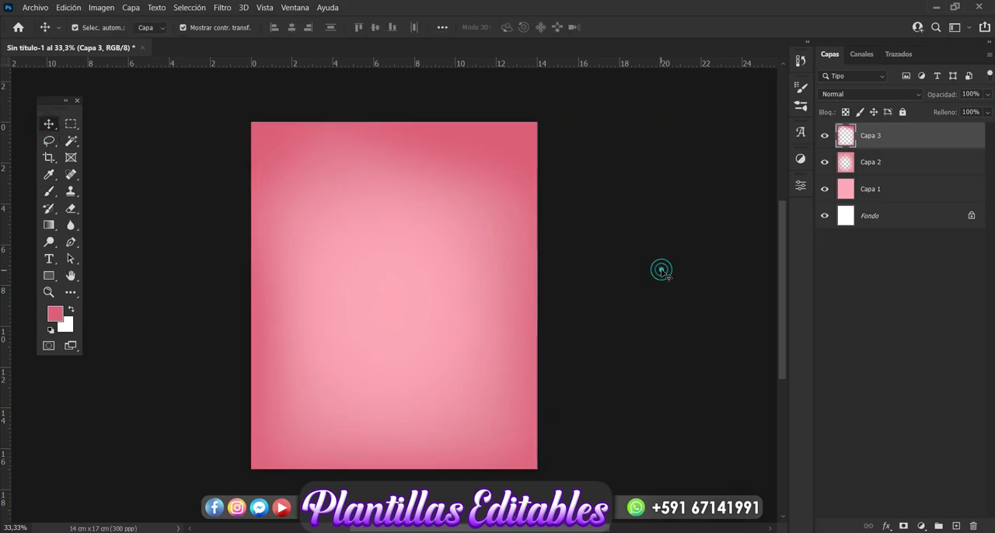
{"action": "left_click", "coordinate": [661, 270]}
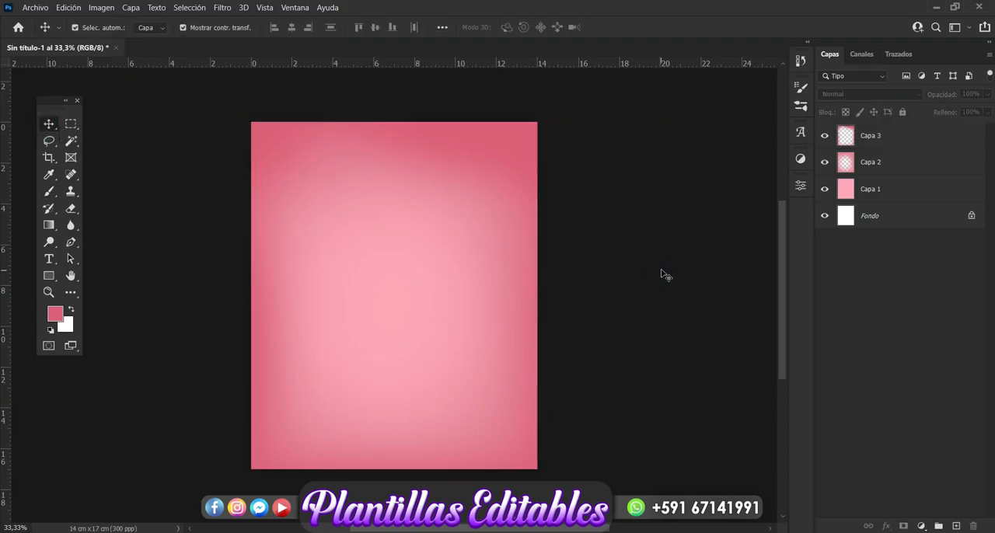
Group the three pink background layers (Capa 1 to Capa 3) and name the group Fondo.
{"action": "left_click", "coordinate": [885, 145]}
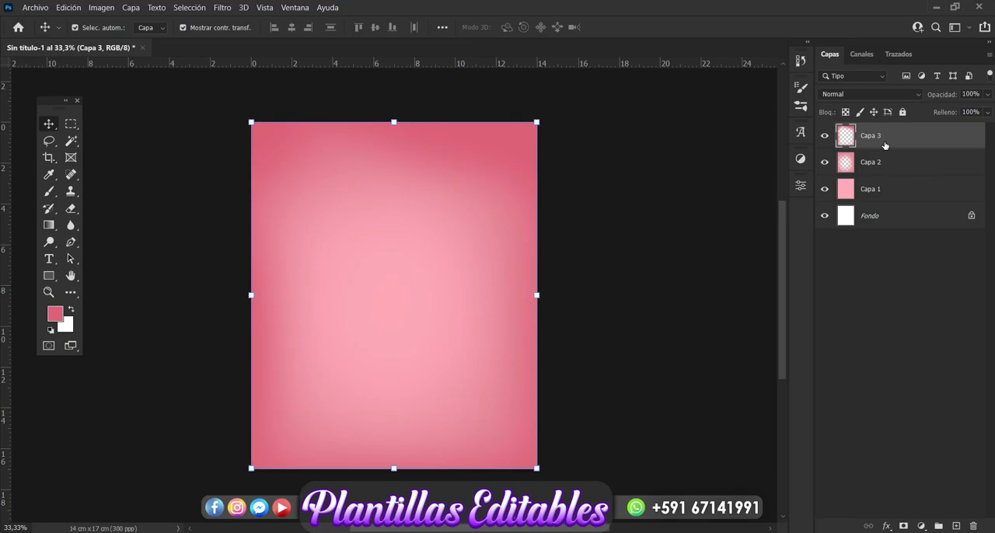
{"action": "left_click", "coordinate": [880, 192], "text": "shift"}
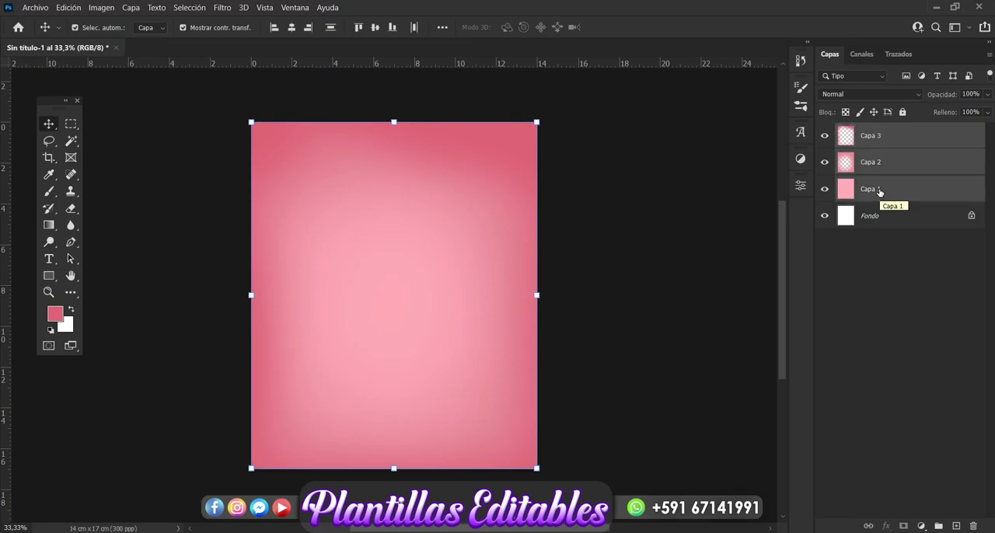
{"action": "key", "text": "ctrl+g"}
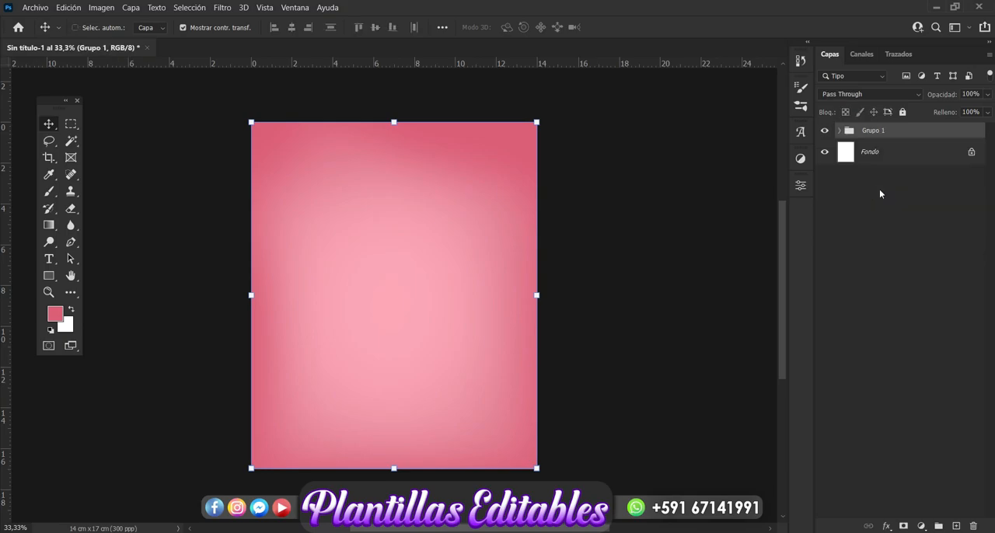
{"action": "double_click", "coordinate": [870, 134]}
{"action": "key", "text": "BackSpace"}
{"action": "key", "text": "Return"}
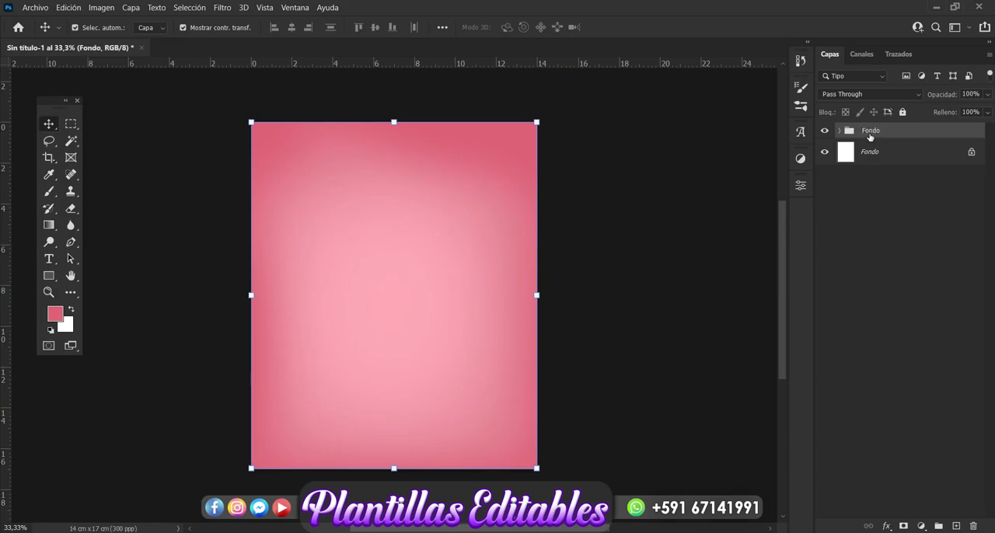
{"action": "left_click", "coordinate": [905, 235]}
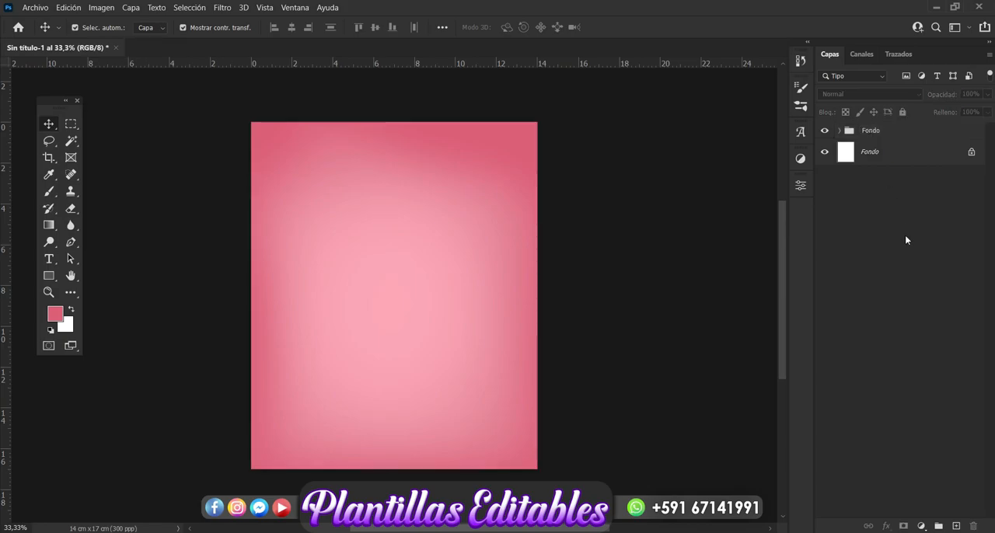
Switch to File Explorer and place the torn beige paper image 330 from the love folder above the Fondo group.
{"action": "left_click", "coordinate": [877, 132]}
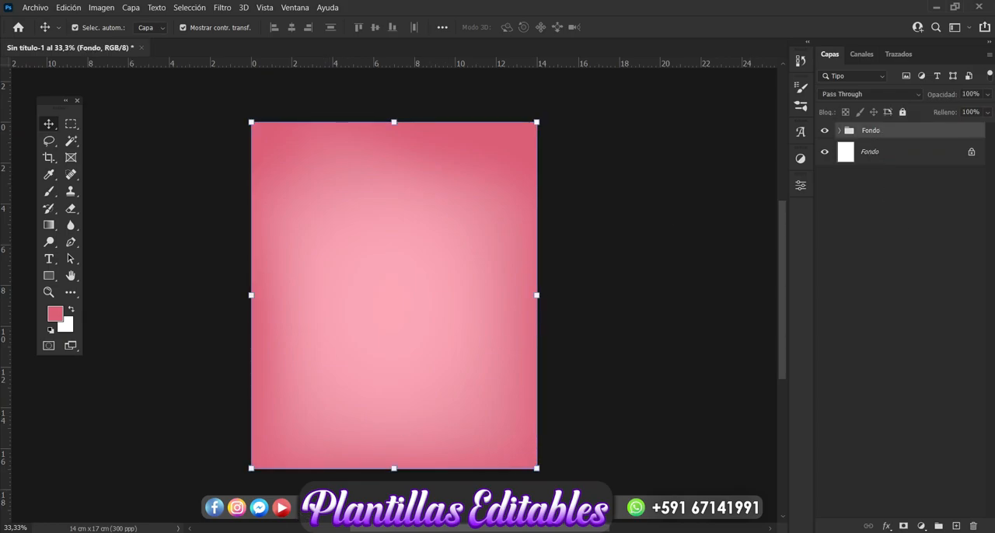
{"action": "key", "text": "alt+Tab"}
{"action": "left_click", "coordinate": [447, 411]}
{"action": "left_click", "coordinate": [570, 328]}
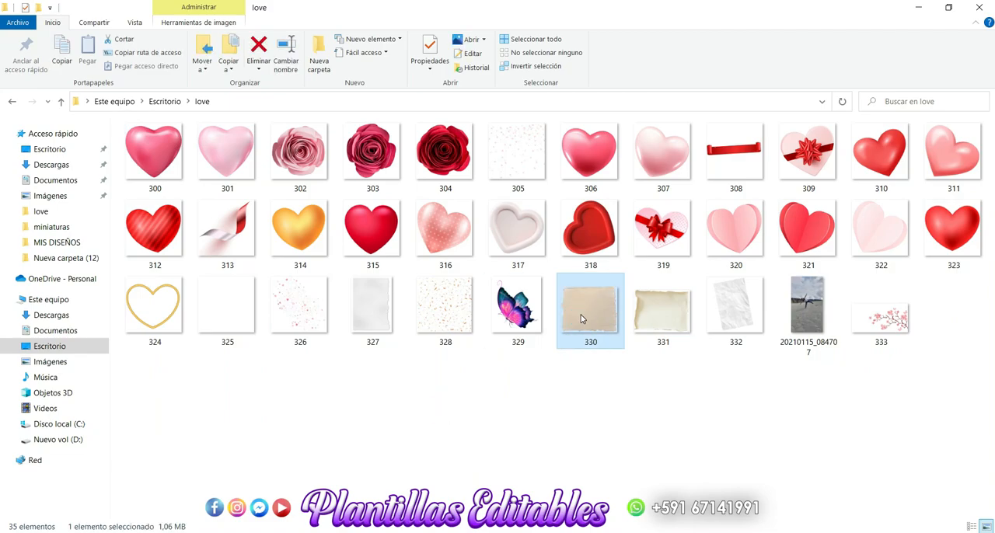
{"action": "left_click_drag", "start_coordinate": [581, 319], "coordinate": [317, 399]}
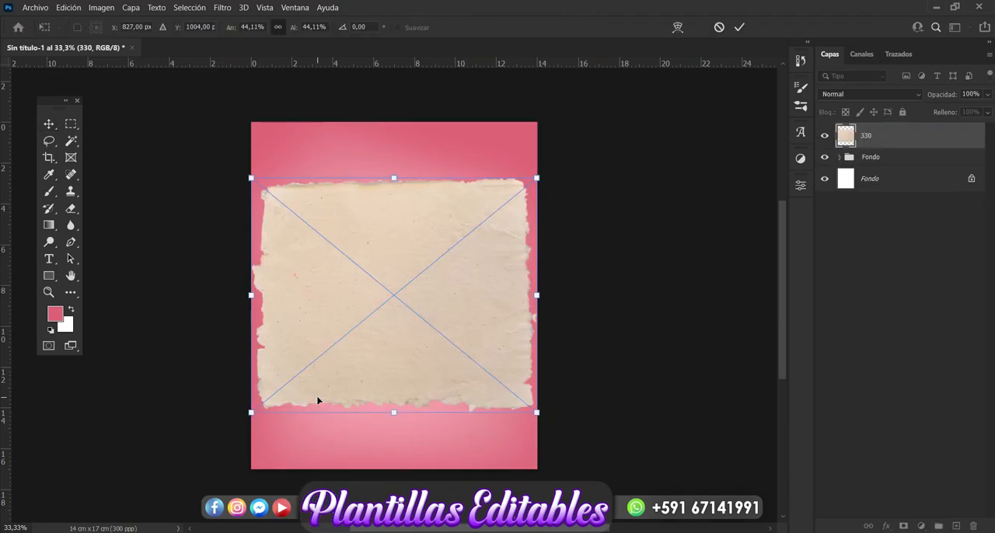
{"action": "key", "text": "Return"}
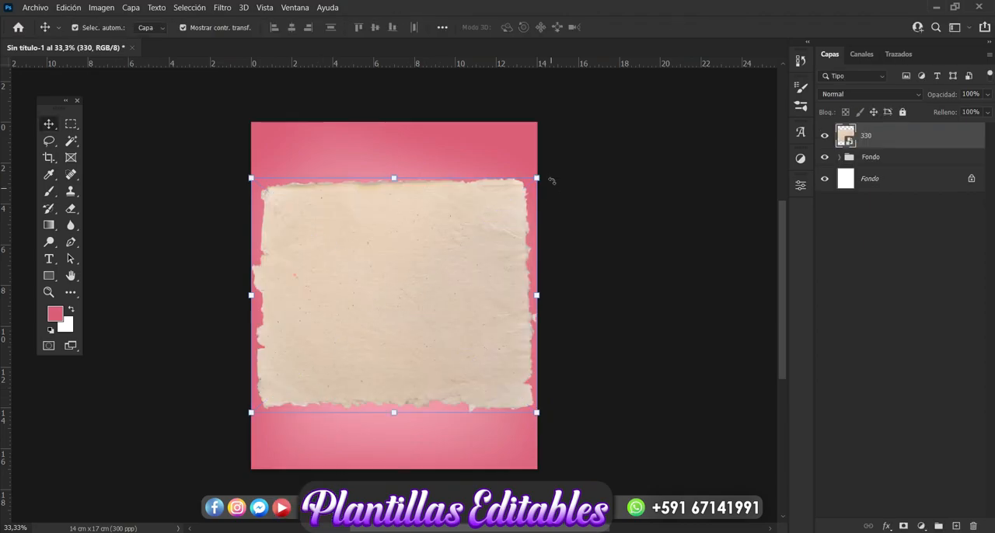
Rotate the torn paper to 165°, enlarge it to about 55% and position it over the lower part of the canvas.
{"action": "left_click_drag", "start_coordinate": [551, 175], "coordinate": [238, 463]}
{"action": "left_click_drag", "start_coordinate": [467, 283], "coordinate": [481, 325]}
{"action": "left_click_drag", "start_coordinate": [479, 335], "coordinate": [479, 337]}
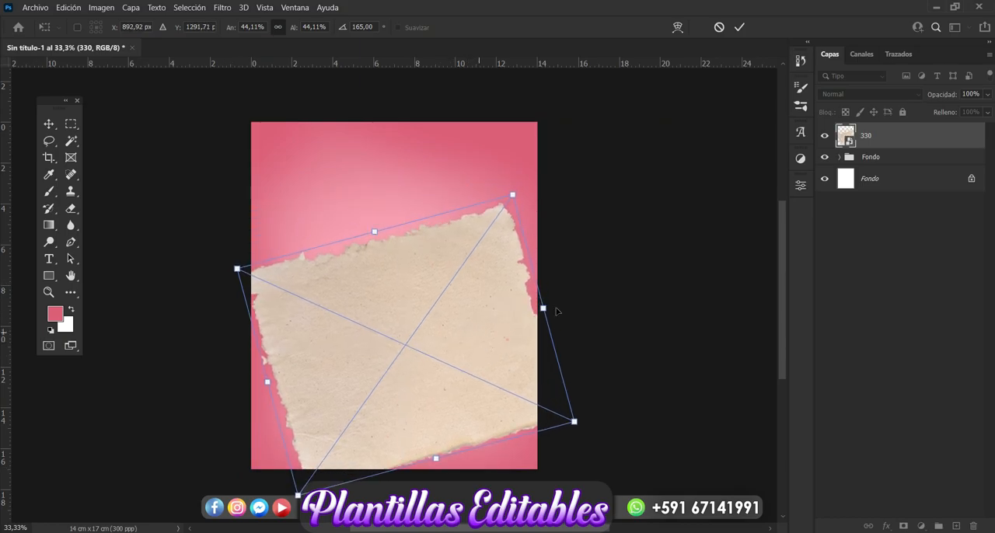
{"action": "left_click_drag", "start_coordinate": [547, 308], "coordinate": [619, 281]}
{"action": "left_click_drag", "start_coordinate": [453, 326], "coordinate": [424, 350]}
{"action": "key", "text": "Return"}
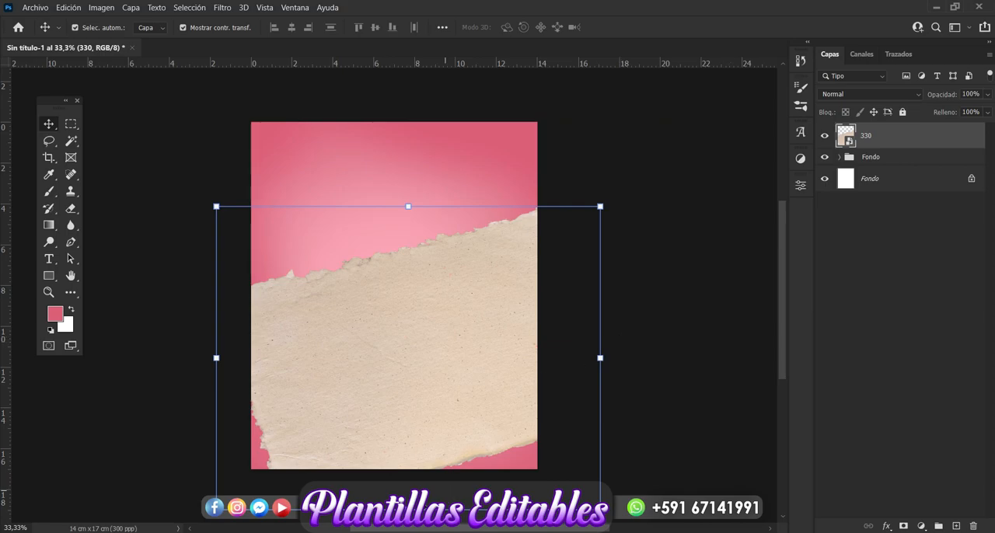
Flatten the torn paper to about 31% height, tilt it to about 171.5° and widen it into a band spanning the canvas.
{"action": "left_click_drag", "start_coordinate": [409, 509], "coordinate": [407, 406]}
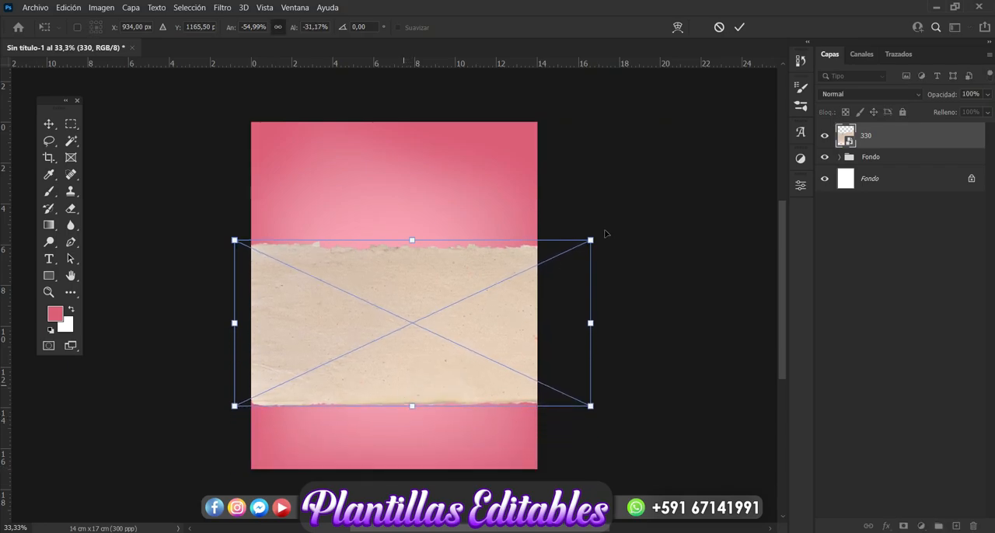
{"action": "left_click_drag", "start_coordinate": [617, 224], "coordinate": [595, 194]}
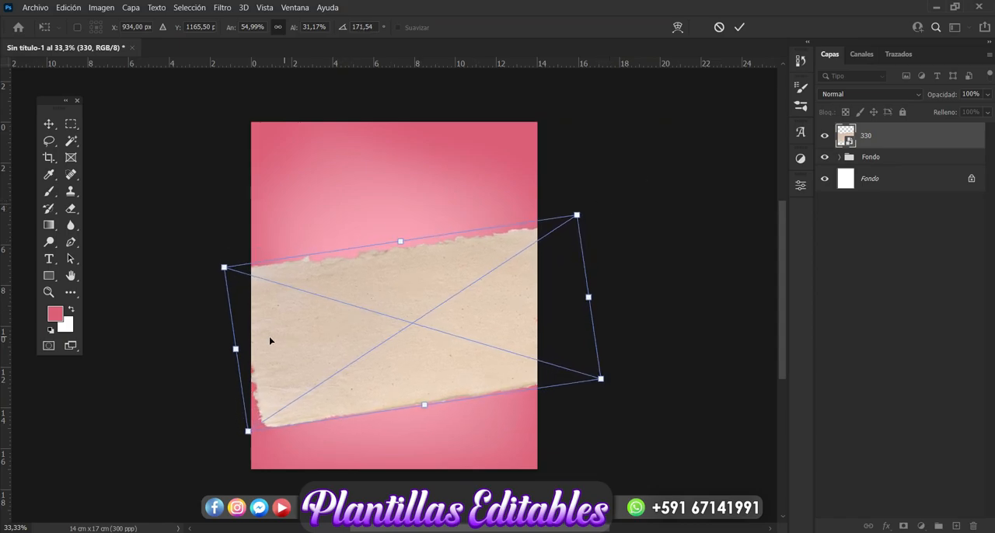
{"action": "left_click_drag", "start_coordinate": [230, 354], "coordinate": [190, 361]}
{"action": "left_click_drag", "start_coordinate": [496, 368], "coordinate": [496, 377]}
{"action": "key", "text": "Return"}
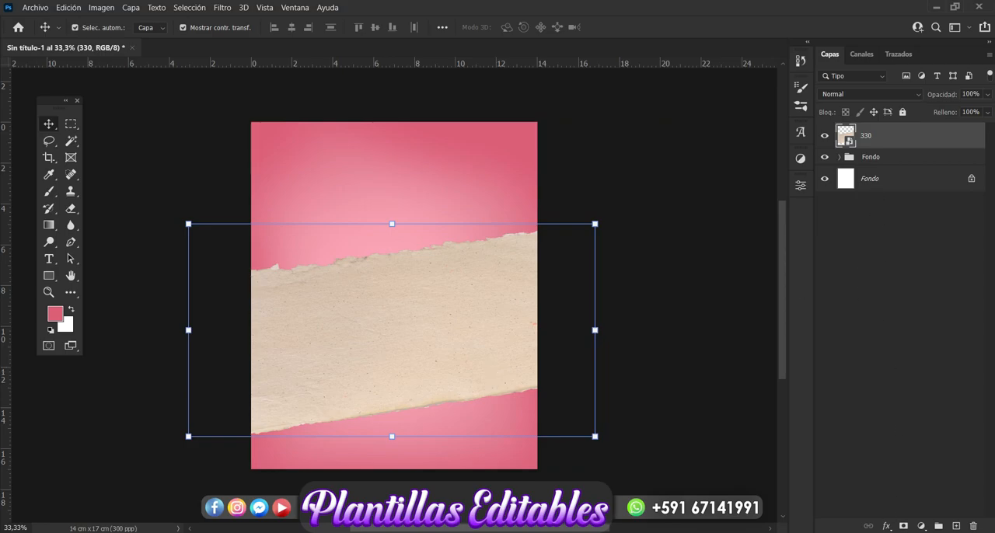
Apply a Color Overlay in off-white fdf5f4 at 100% opacity to the torn paper layer 330.
{"action": "left_click", "coordinate": [887, 526]}
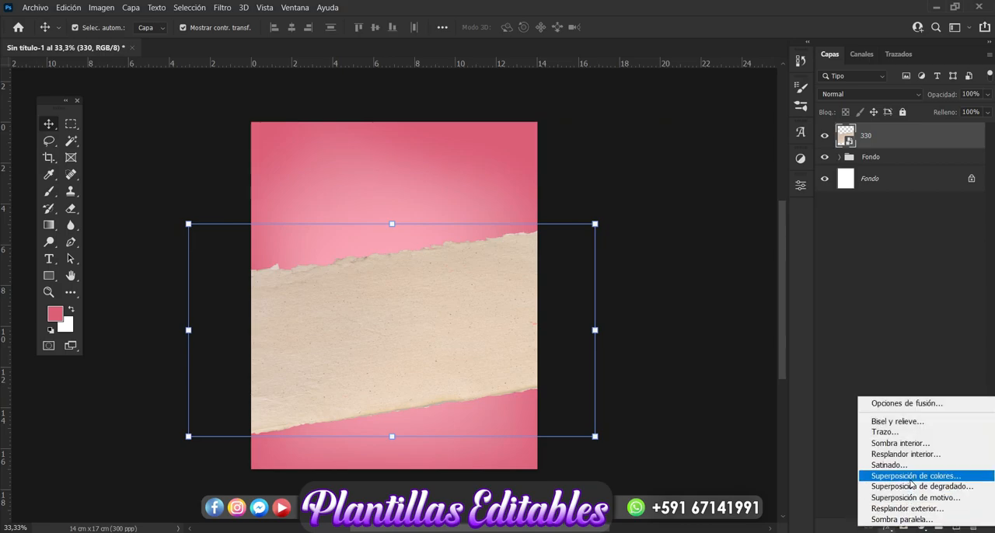
{"action": "left_click", "coordinate": [910, 477]}
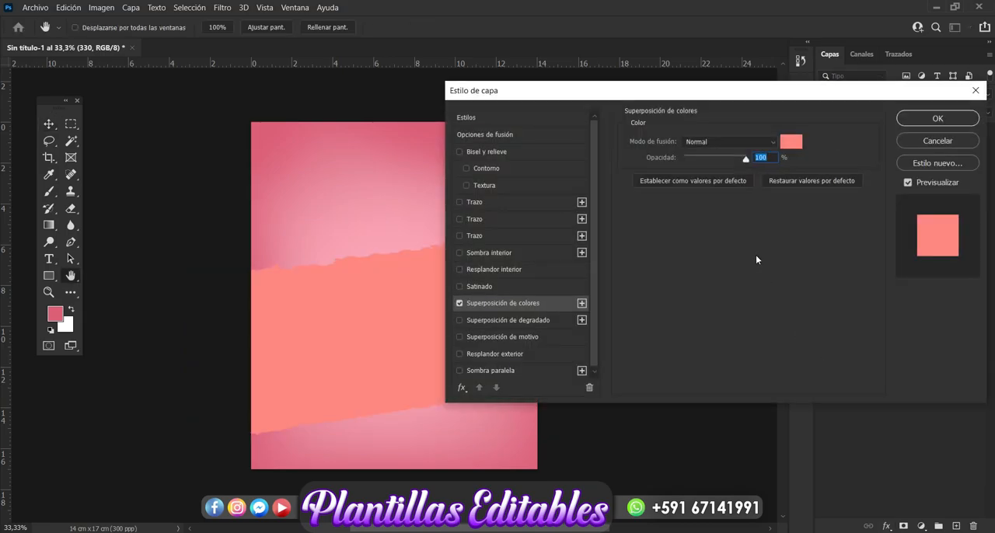
{"action": "left_click", "coordinate": [792, 141]}
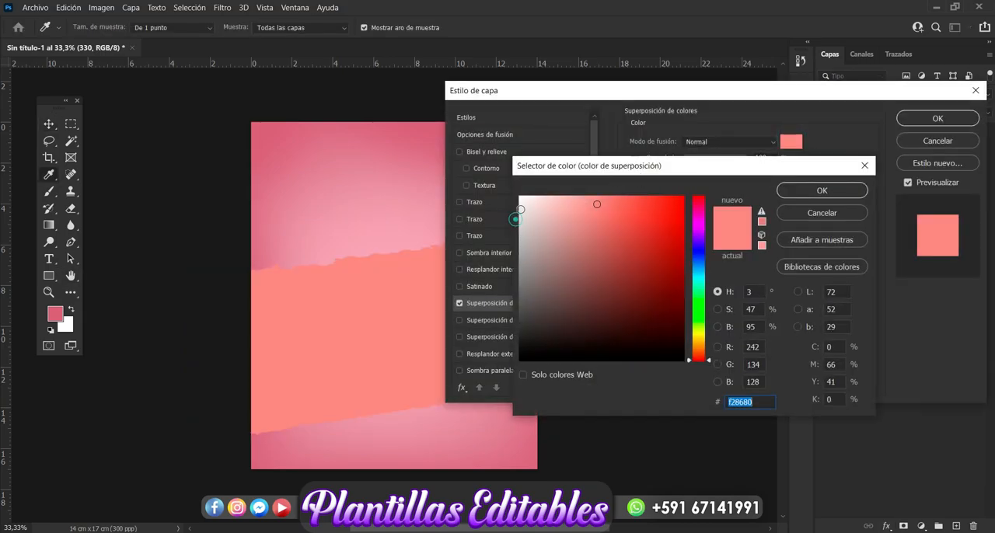
{"action": "left_click", "coordinate": [522, 198]}
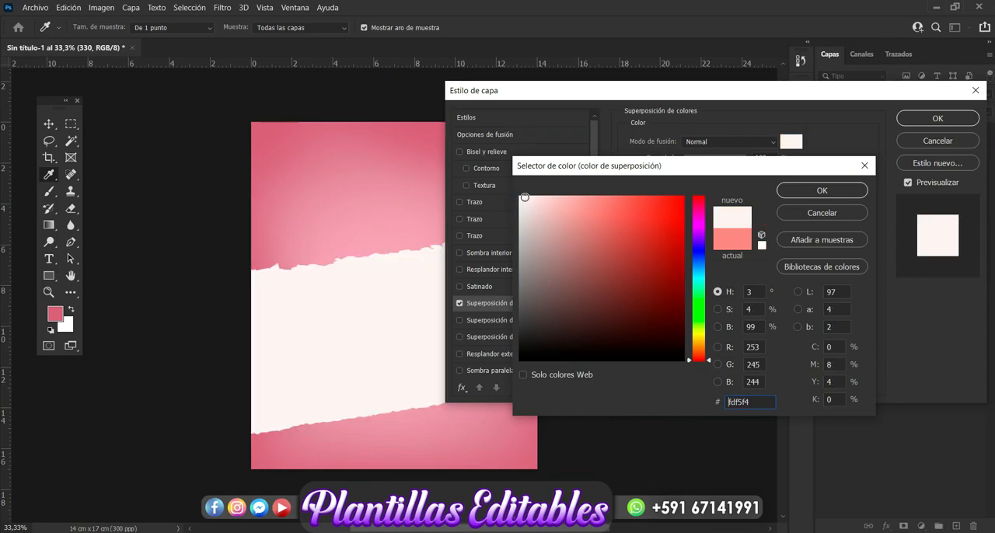
{"action": "left_click", "coordinate": [810, 190]}
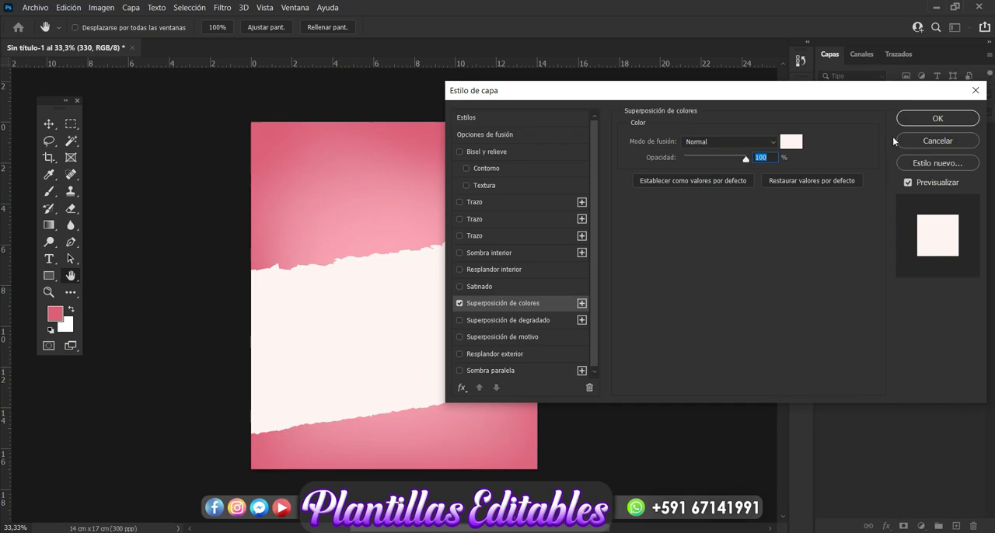
{"action": "left_click", "coordinate": [921, 122]}
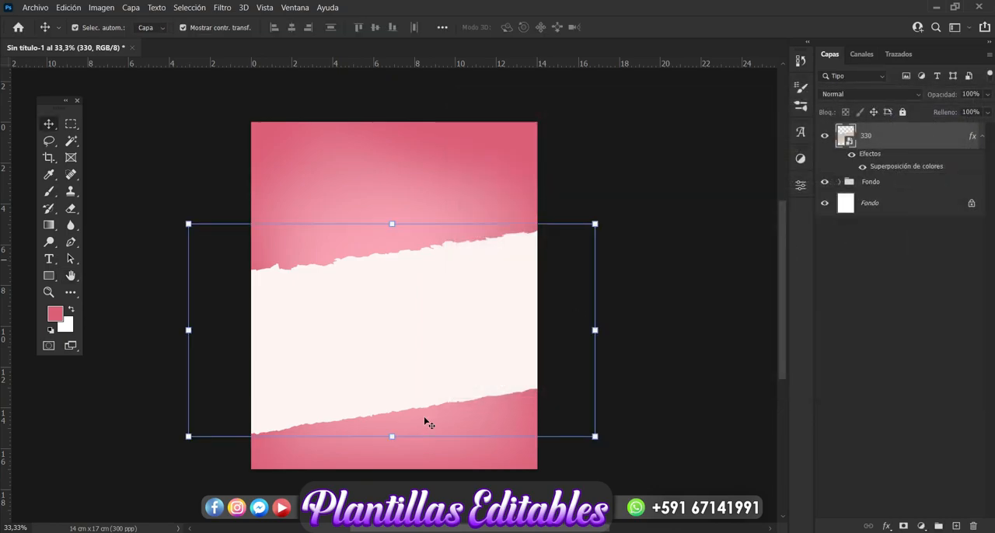
Switch to File Explorer and place the petal confetti image 305 from the love folder above the torn paper.
{"action": "key", "text": "alt+Tab"}
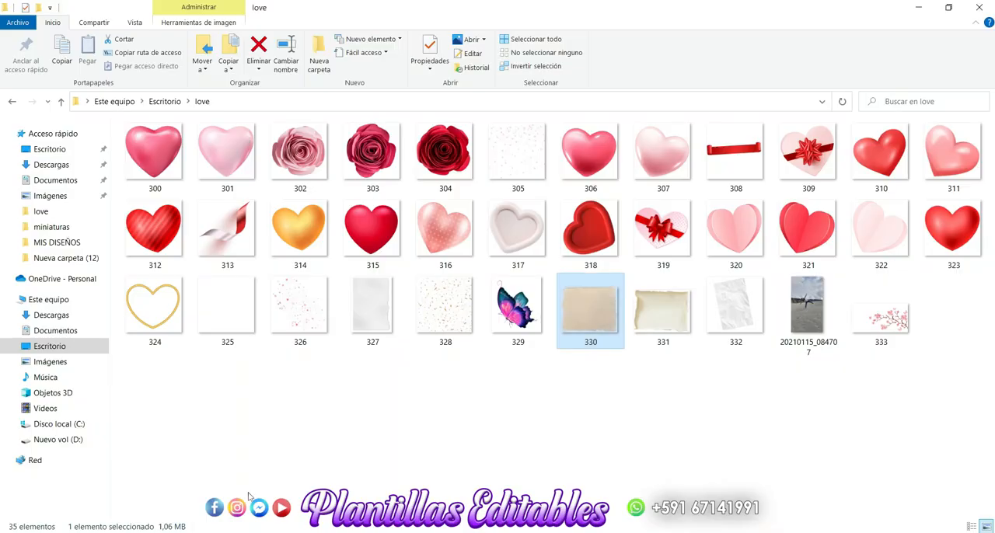
{"action": "left_click", "coordinate": [408, 475]}
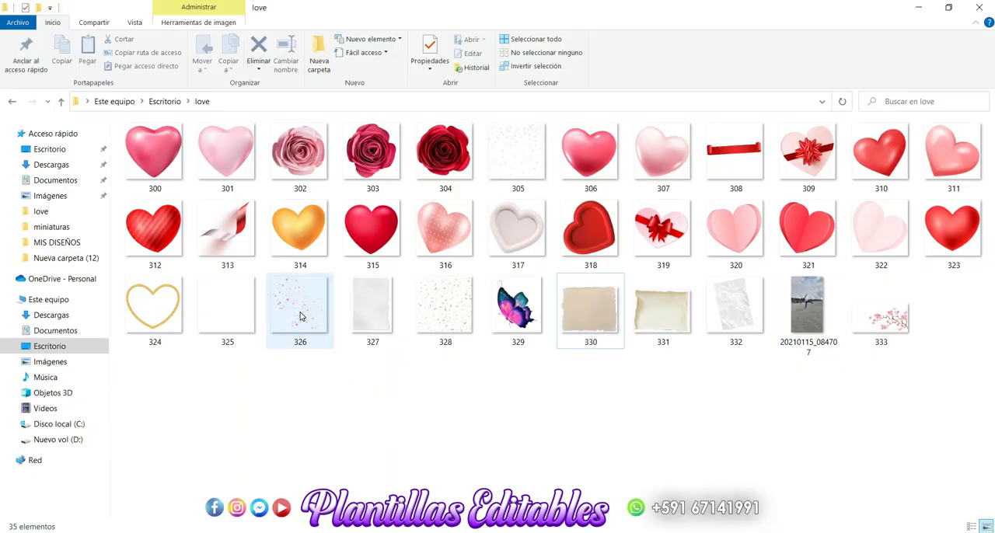
{"action": "double_click", "coordinate": [524, 158]}
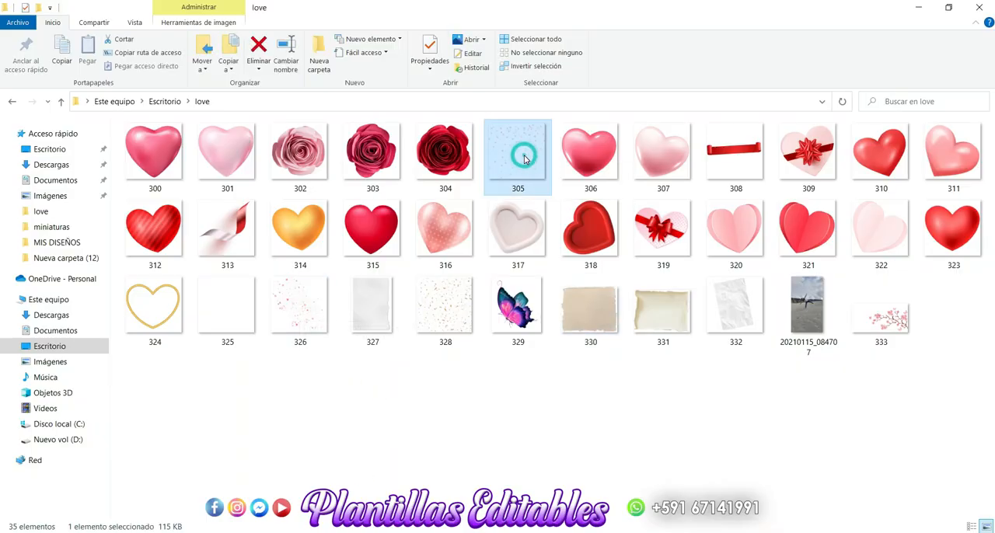
{"action": "left_click_drag", "start_coordinate": [524, 158], "coordinate": [317, 379]}
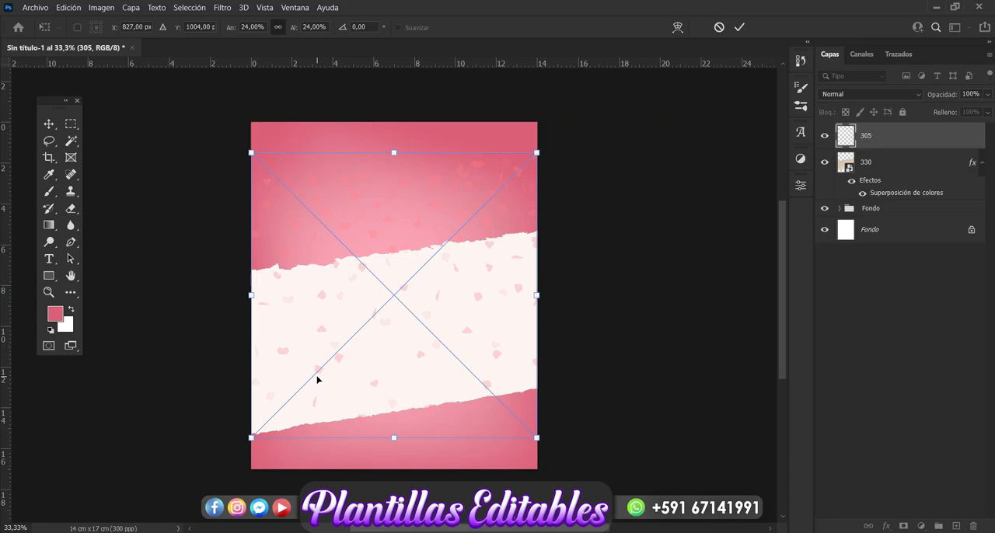
{"action": "key", "text": "Return"}
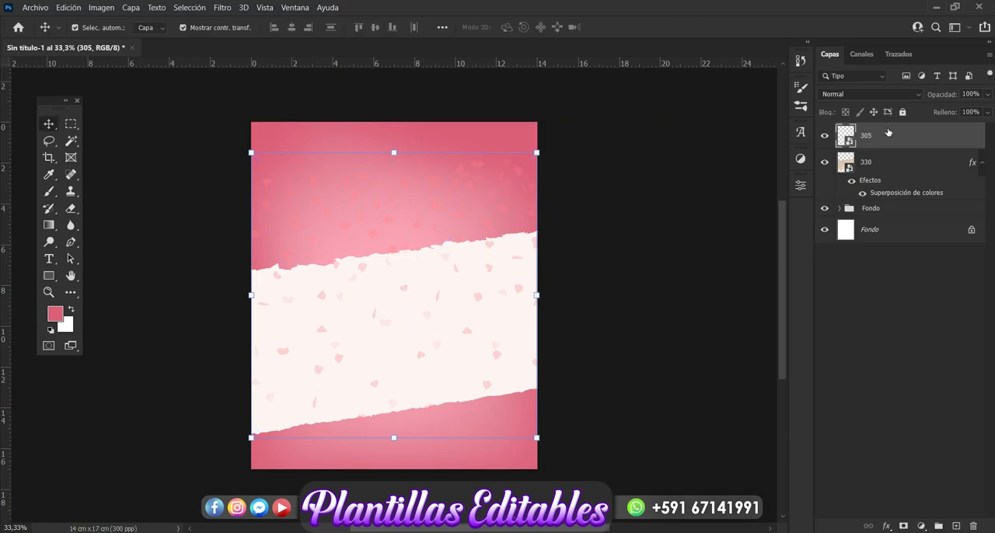
Clip the confetti layer 305 to the torn paper layer with a clipping mask.
{"action": "right_click", "coordinate": [896, 145]}
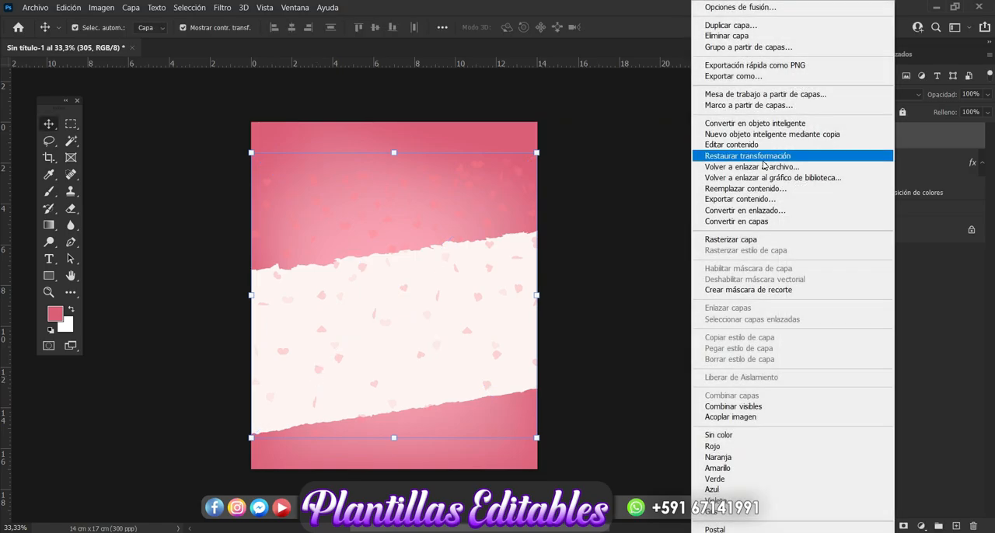
{"action": "left_click", "coordinate": [734, 290]}
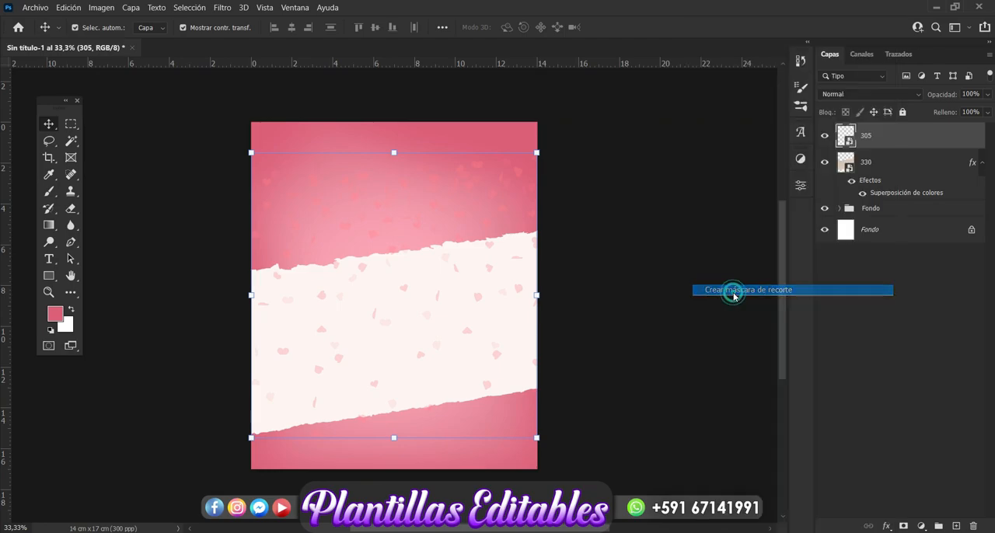
{"action": "left_click", "coordinate": [882, 298]}
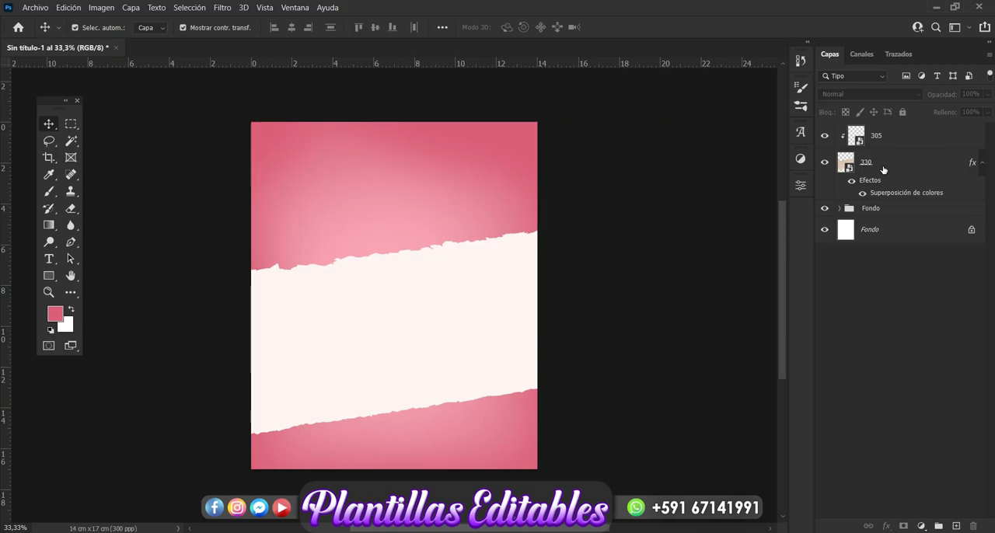
Convert the torn paper layer 330 with its colour overlay into a smart object, then deselect all layers.
{"action": "left_click", "coordinate": [881, 167]}
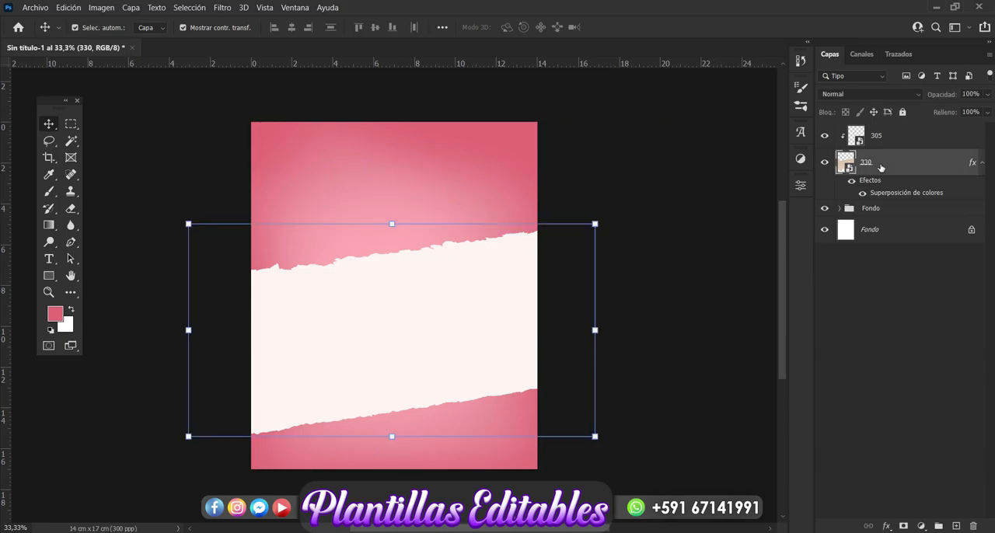
{"action": "right_click", "coordinate": [881, 167]}
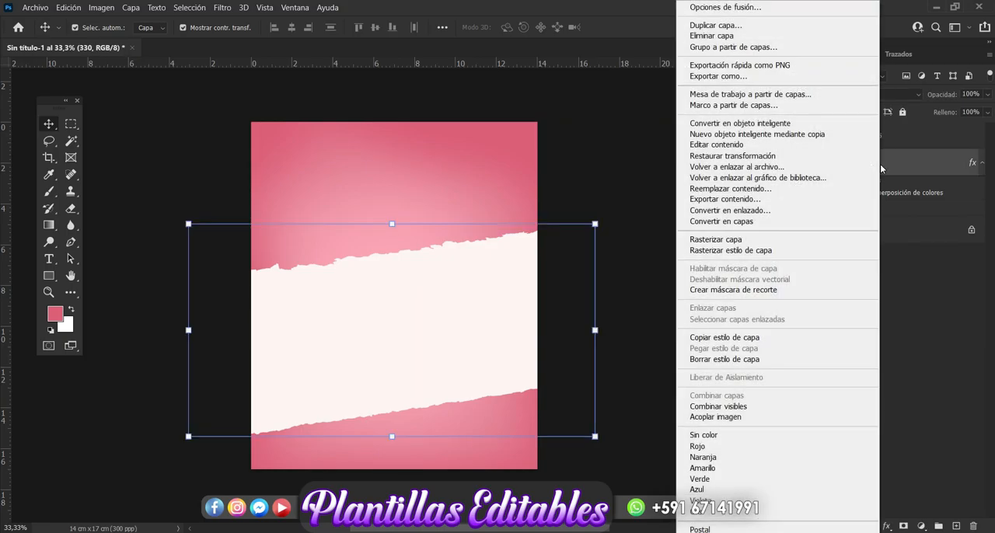
{"action": "left_click", "coordinate": [728, 126]}
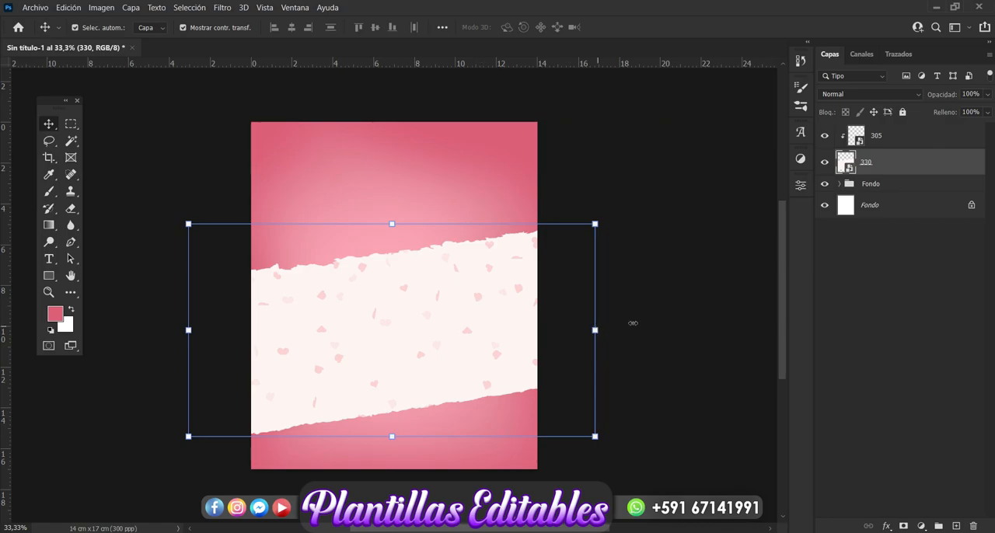
{"action": "left_click", "coordinate": [689, 332]}
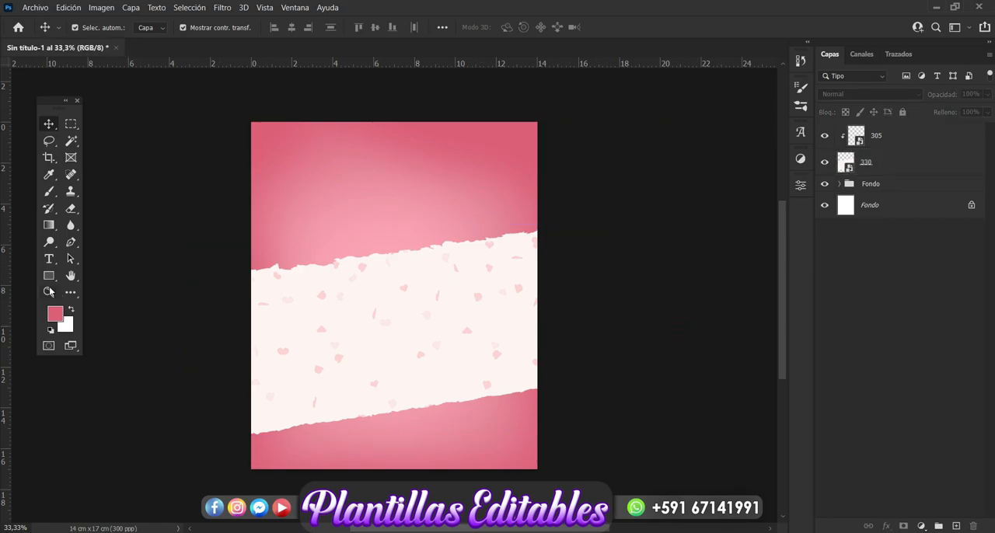
Draw a pink circle about 9.62 cm across over the torn paper band with the Ellipse tool.
{"action": "left_click", "coordinate": [47, 276]}
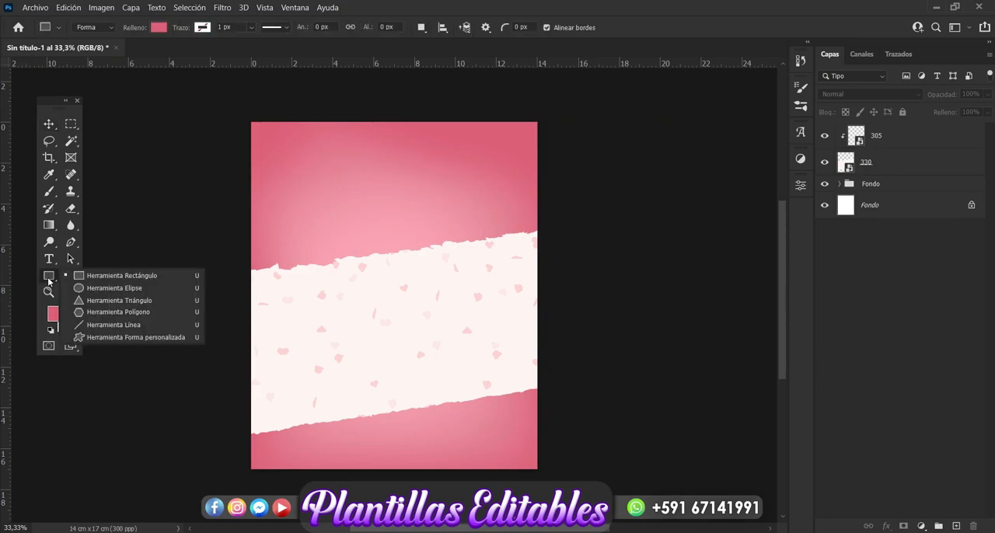
{"action": "left_click", "coordinate": [100, 288]}
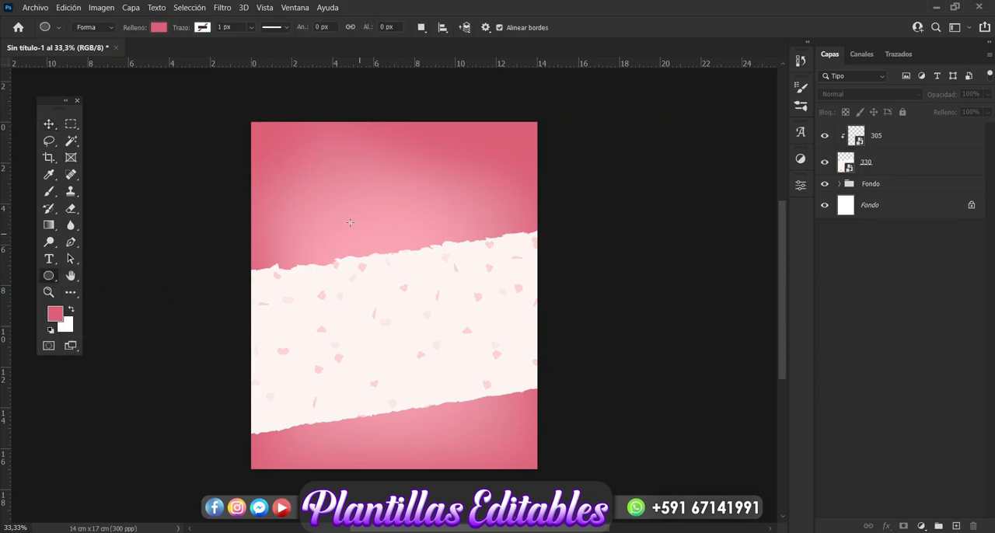
{"action": "left_click_drag", "start_coordinate": [312, 204], "coordinate": [509, 403]}
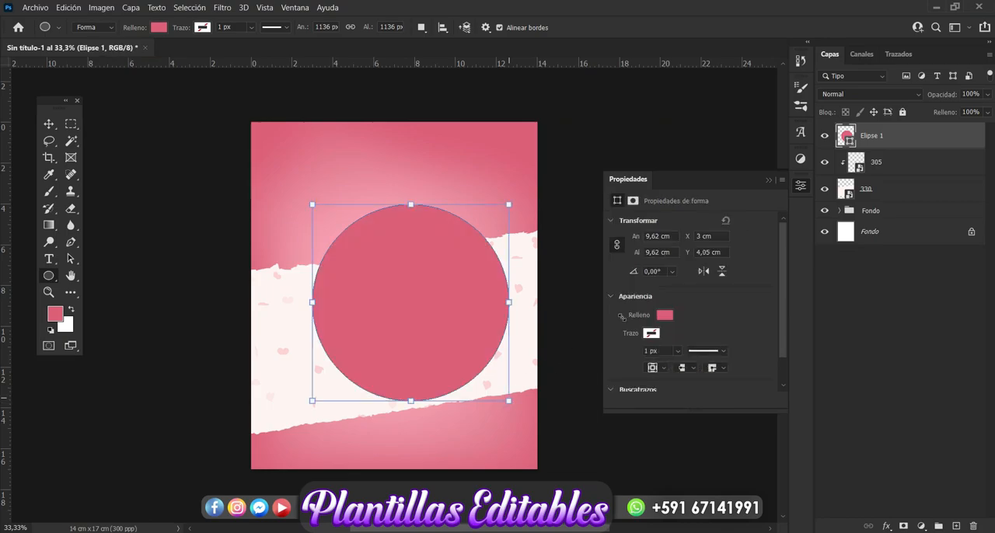
Move the pink circle so it is centred horizontally on the card, over the torn paper band.
{"action": "left_click", "coordinate": [769, 181]}
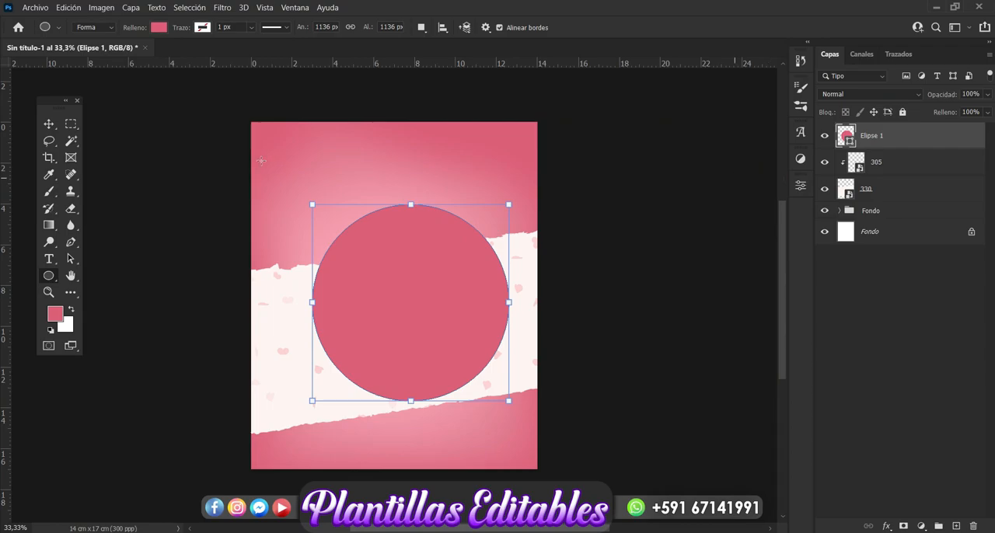
{"action": "left_click", "coordinate": [48, 124]}
{"action": "left_click", "coordinate": [420, 300]}
{"action": "left_click_drag", "start_coordinate": [420, 298], "coordinate": [409, 306]}
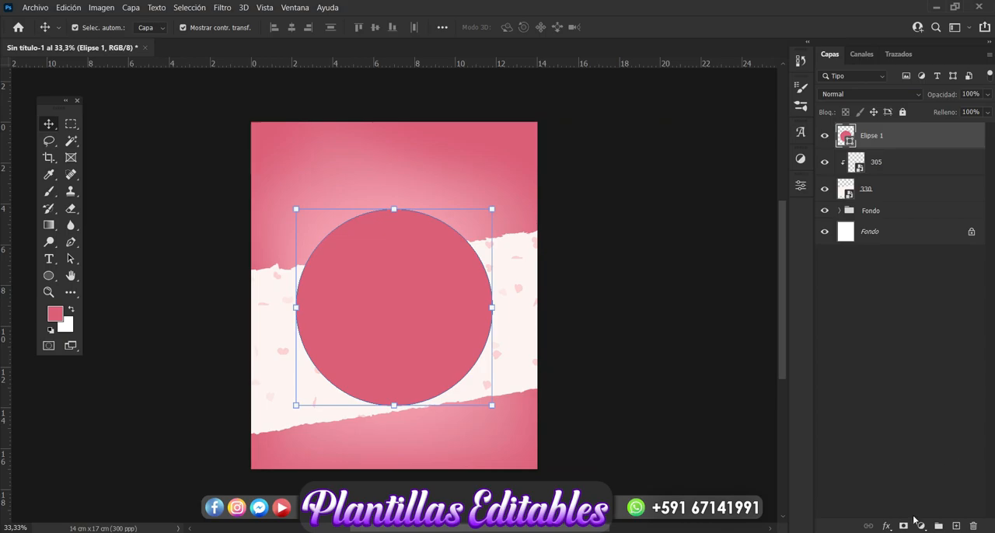
Add a 24 px outside stroke in pale pink fce2e2 to the circle layer.
{"action": "left_click", "coordinate": [886, 527]}
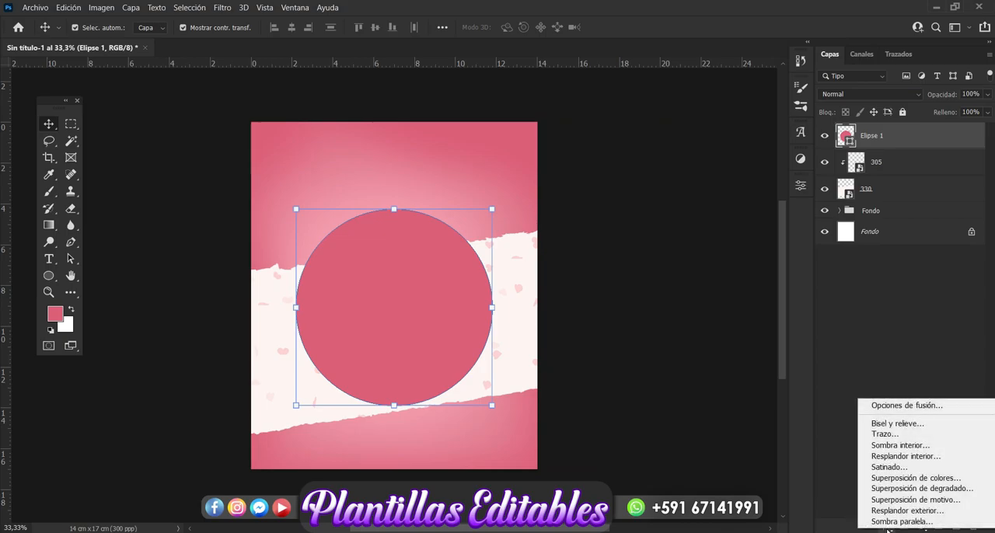
{"action": "left_click", "coordinate": [898, 436]}
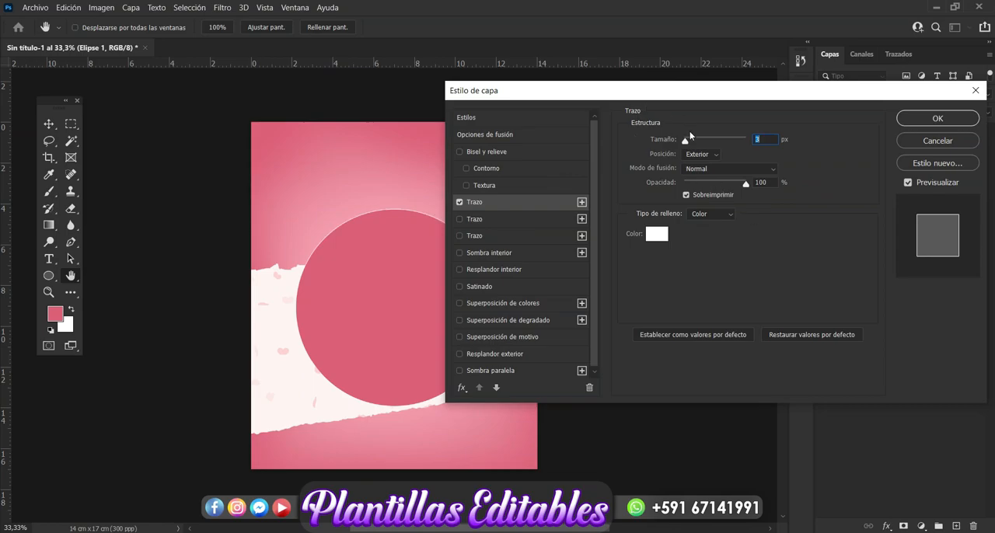
{"action": "left_click_drag", "start_coordinate": [686, 138], "coordinate": [694, 143]}
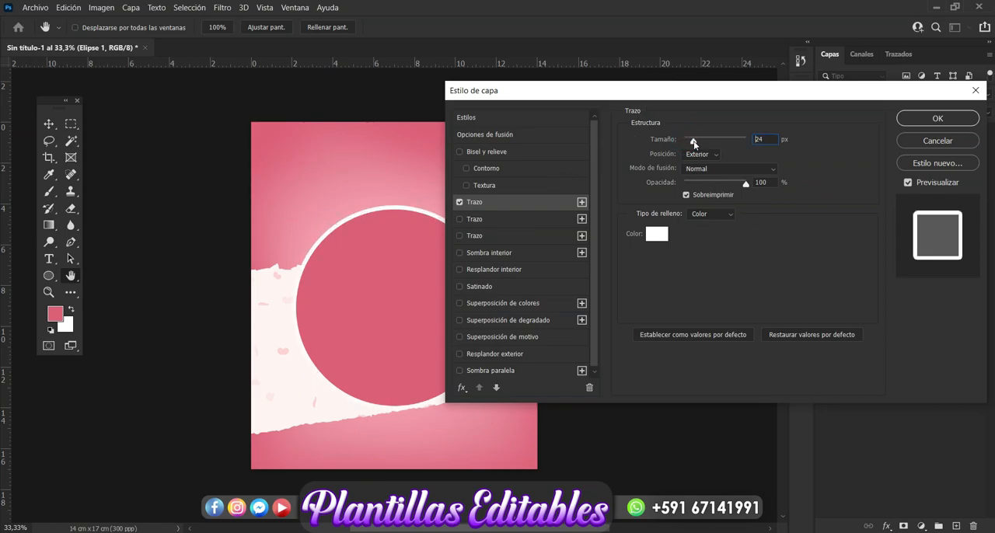
{"action": "left_click", "coordinate": [657, 233]}
{"action": "left_click", "coordinate": [534, 198]}
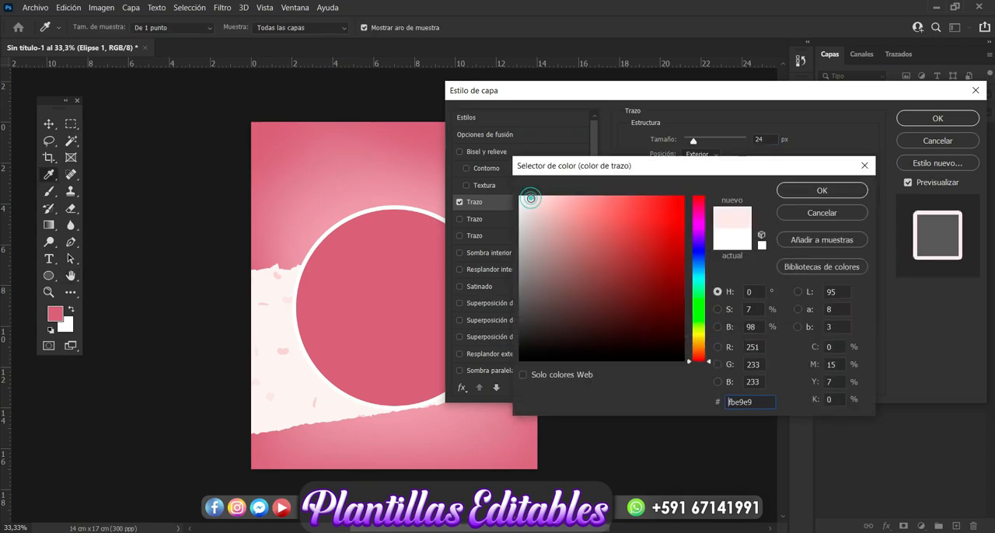
{"action": "left_click_drag", "start_coordinate": [531, 198], "coordinate": [535, 198]}
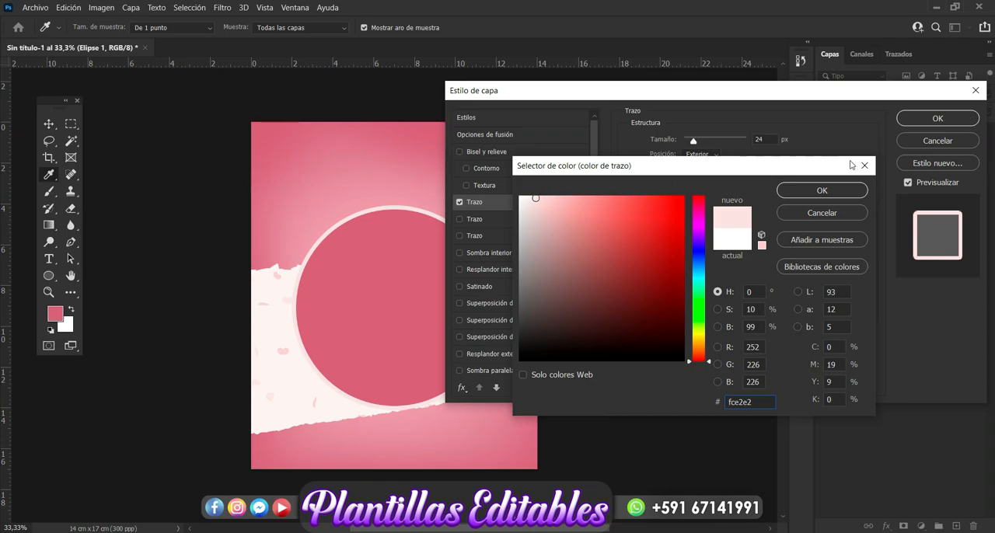
{"action": "left_click", "coordinate": [828, 192]}
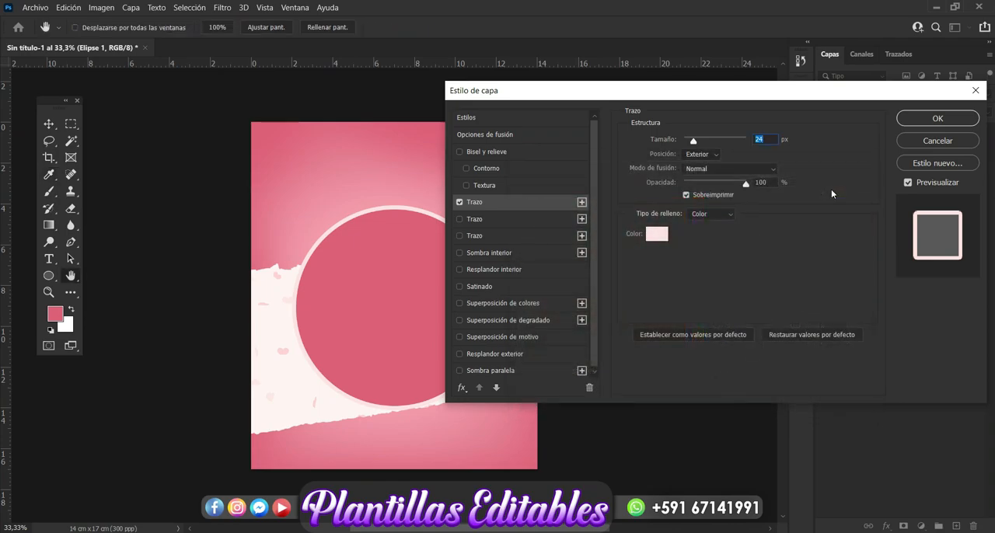
Add a drop shadow to the circle with a distance of 21 px and a size of 40 px.
{"action": "left_click", "coordinate": [526, 370]}
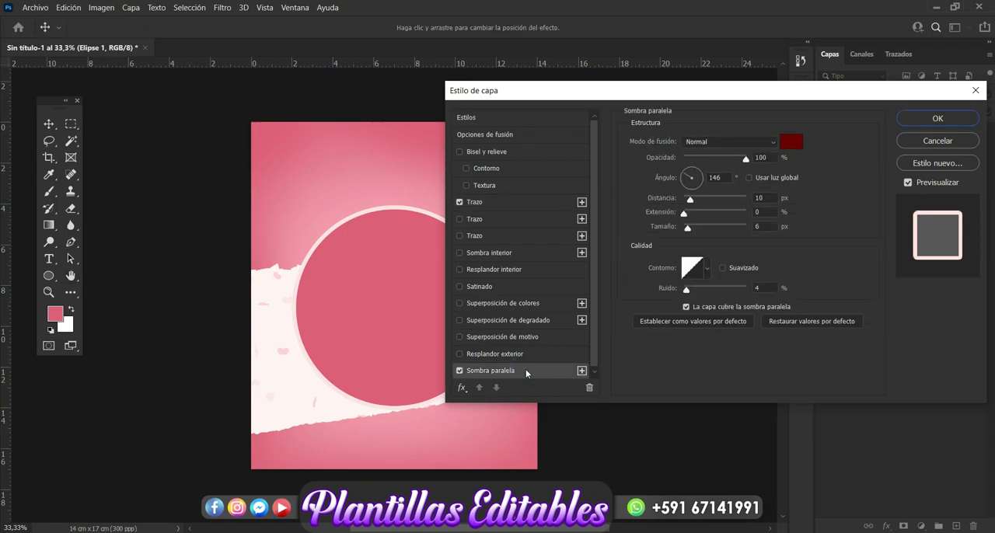
{"action": "left_click_drag", "start_coordinate": [644, 91], "coordinate": [737, 84]}
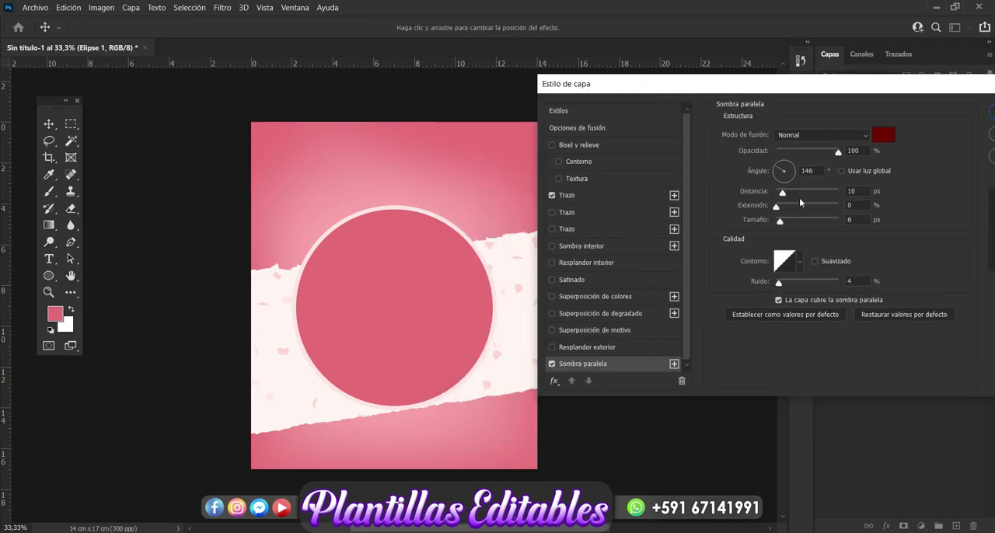
{"action": "left_click_drag", "start_coordinate": [782, 196], "coordinate": [790, 225]}
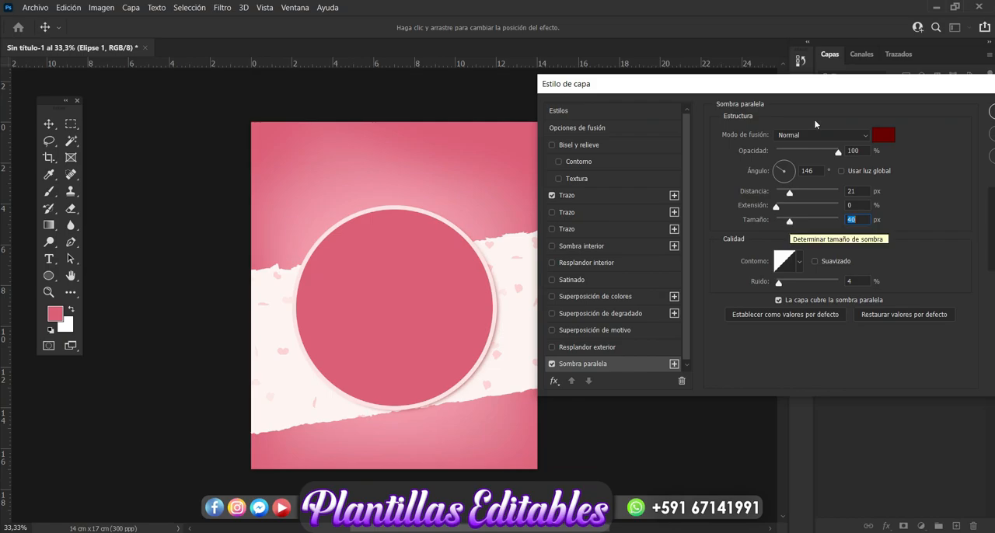
{"action": "left_click_drag", "start_coordinate": [828, 88], "coordinate": [652, 112]}
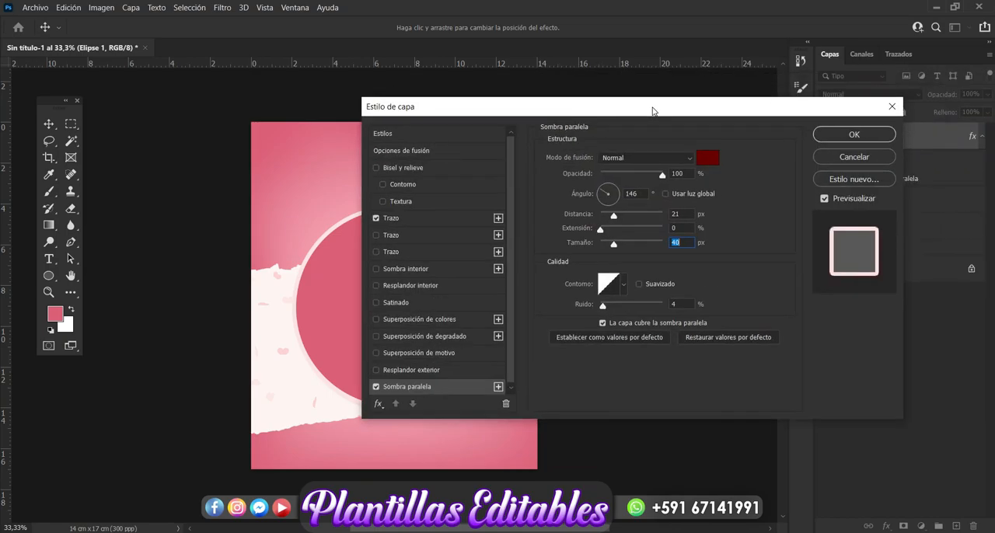
{"action": "left_click", "coordinate": [854, 135]}
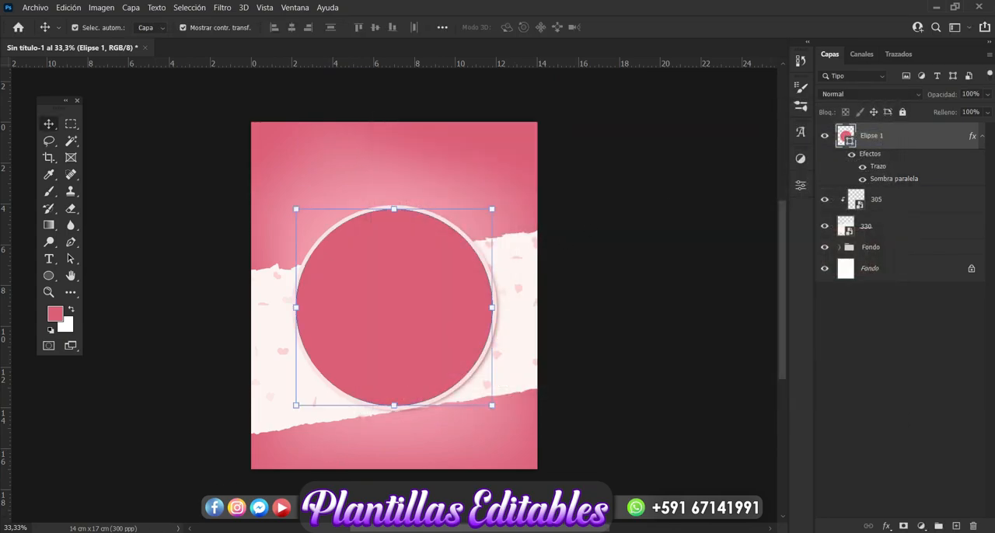
Switch to File Explorer and place the photo 20210115_084707 above the circle layer.
{"action": "key", "text": "alt+Tab"}
{"action": "left_click_drag", "start_coordinate": [812, 307], "coordinate": [366, 378]}
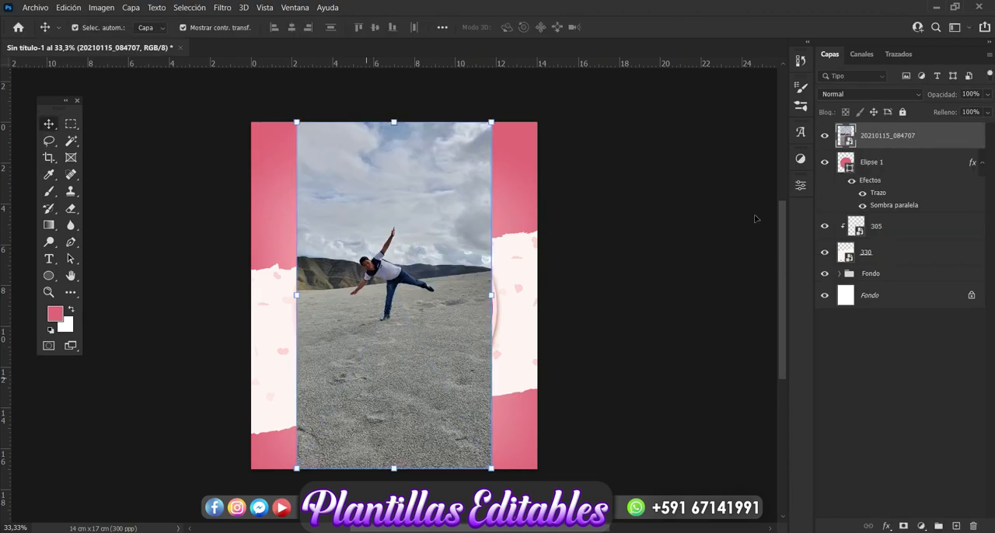
{"action": "key", "text": "Return"}
Duplicate the photo layer, then desaturate the copy to -100 and invert its colours.
{"action": "key", "text": "ctrl+j"}
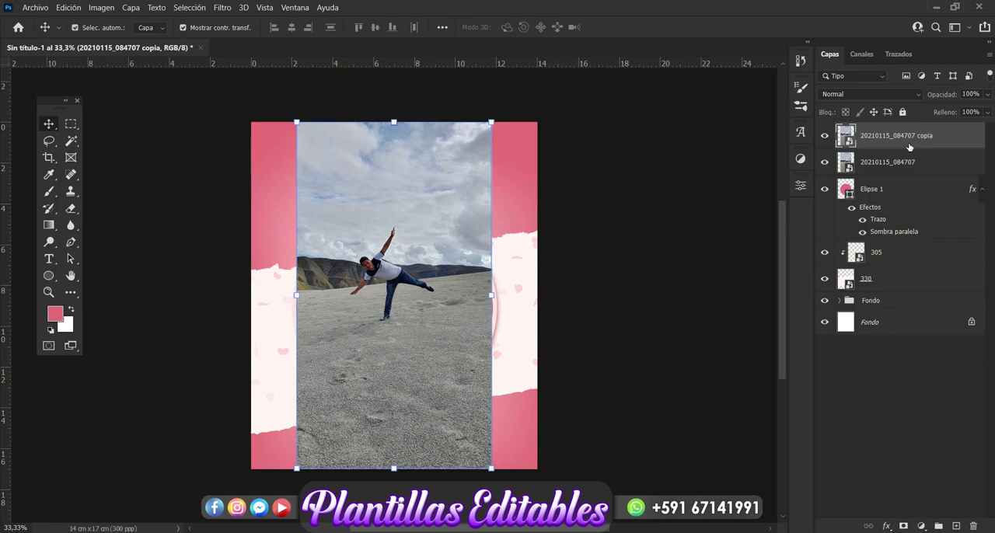
{"action": "key", "text": "ctrl+u"}
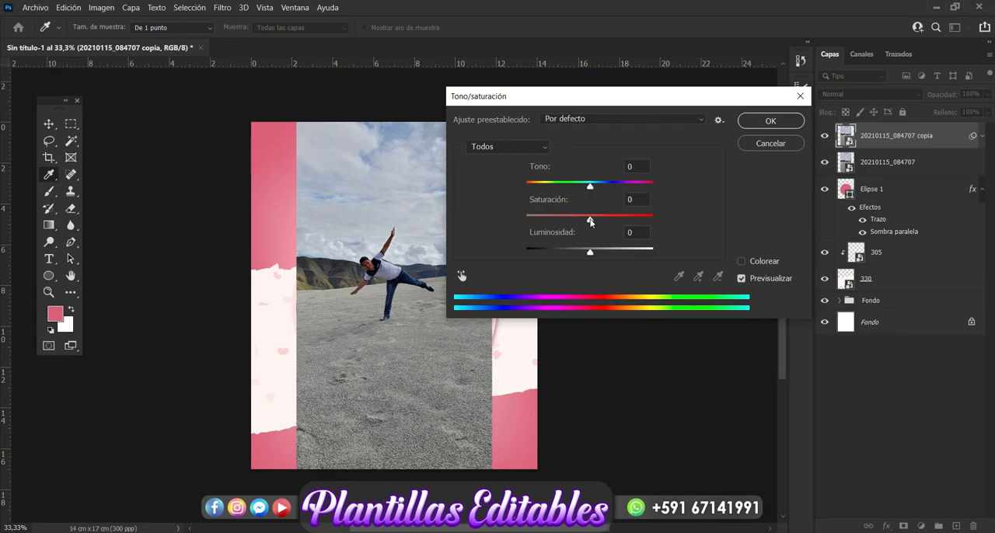
{"action": "left_click_drag", "start_coordinate": [591, 223], "coordinate": [506, 218]}
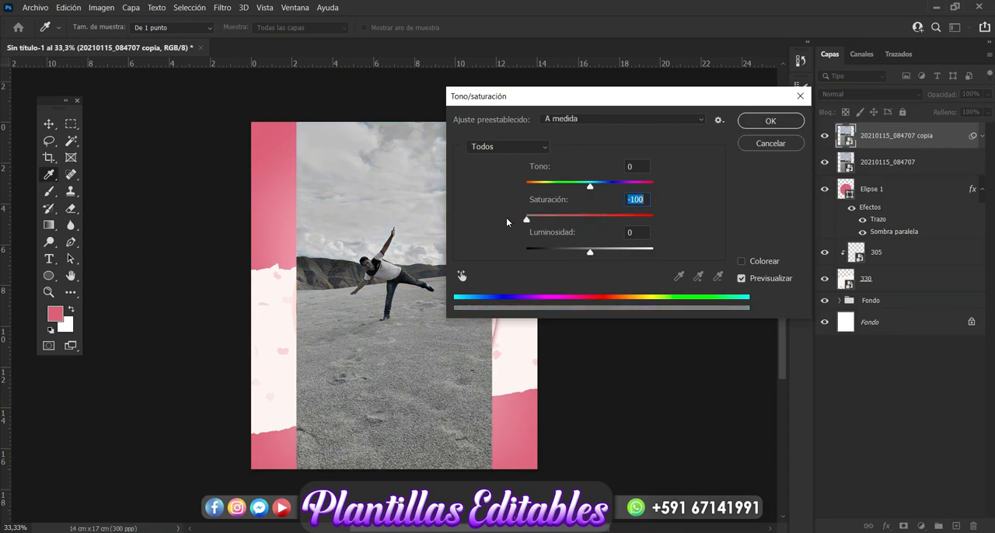
{"action": "left_click", "coordinate": [770, 121]}
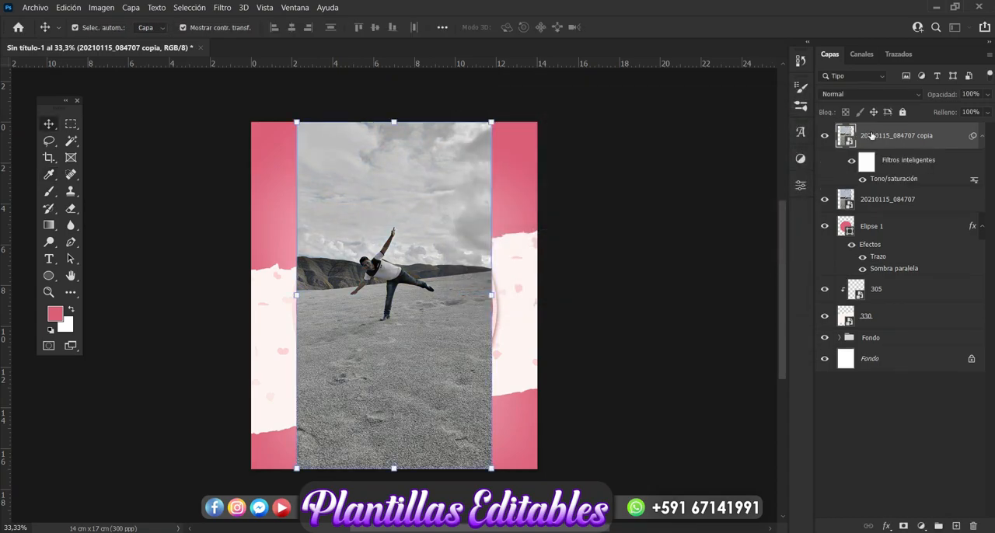
{"action": "key", "text": "ctrl+i"}
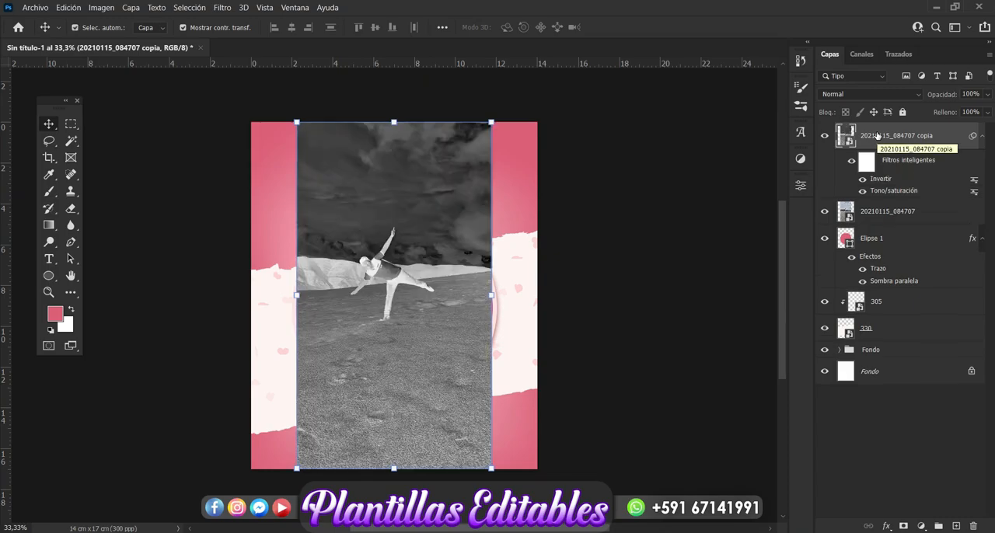
Set the inverted photo copy to the Superponer blend mode with 77% opacity.
{"action": "left_click", "coordinate": [914, 98]}
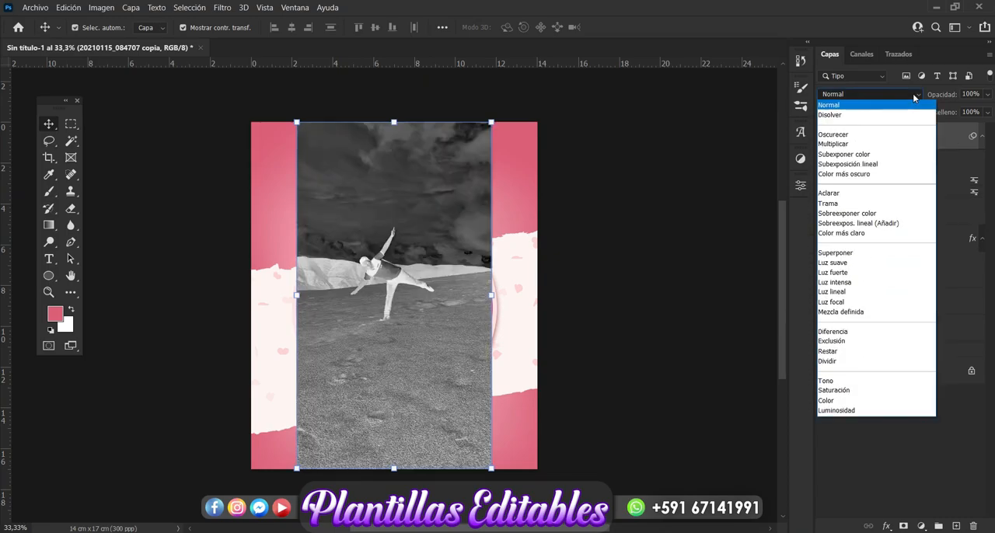
{"action": "left_click", "coordinate": [843, 255]}
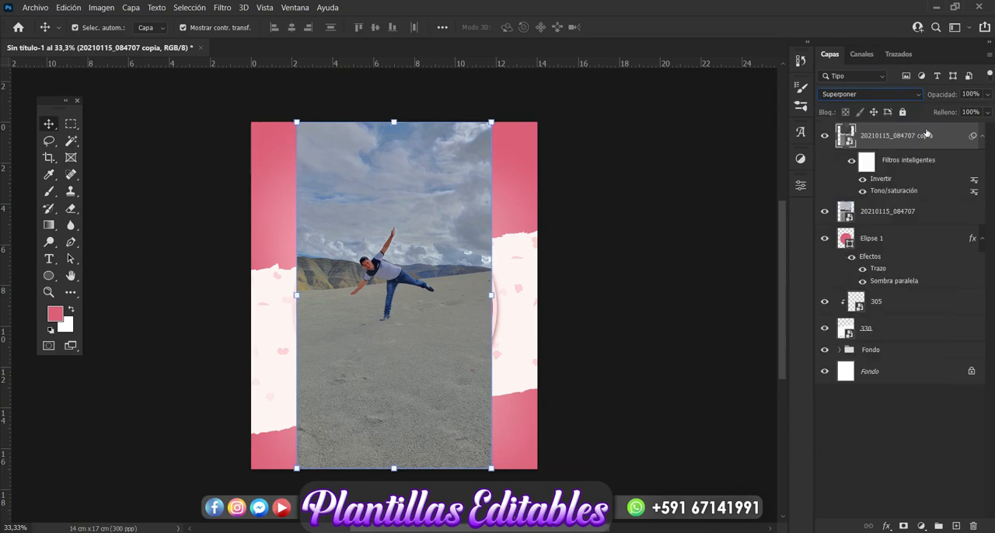
{"action": "left_click", "coordinate": [987, 95]}
{"action": "left_click_drag", "start_coordinate": [985, 110], "coordinate": [974, 112]}
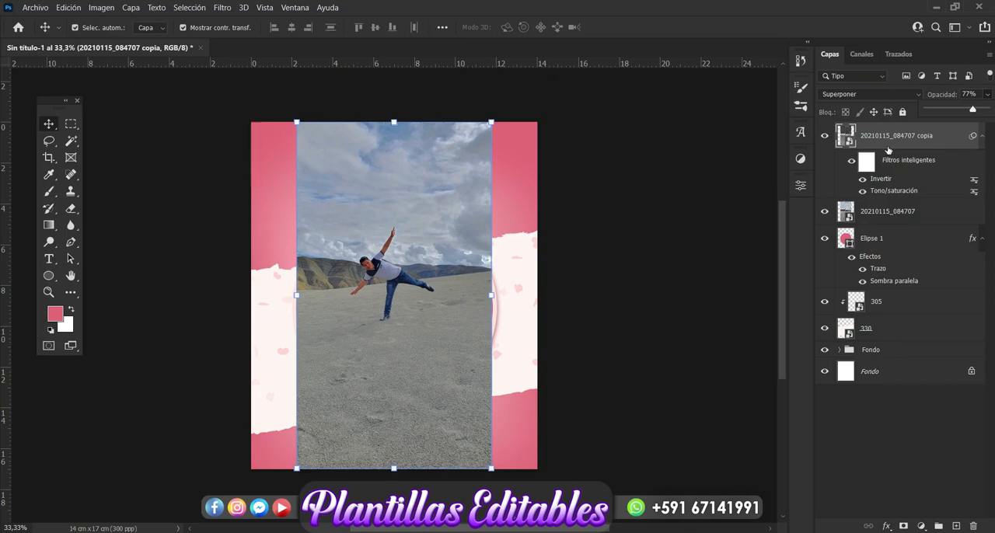
Merge the photo and its inverted copy into one layer and convert it into a smart object.
{"action": "left_click", "coordinate": [871, 211]}
{"action": "key", "text": "ctrl+e"}
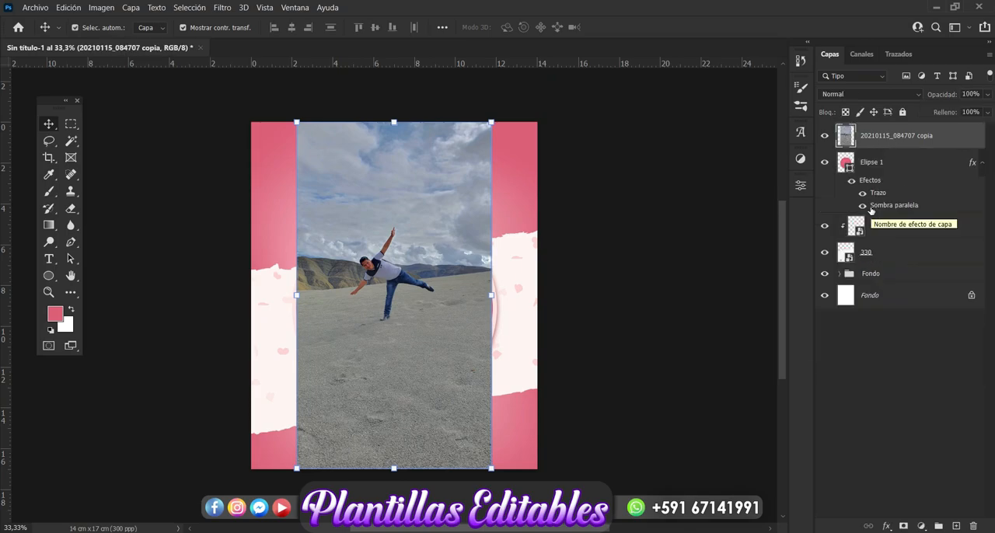
{"action": "right_click", "coordinate": [907, 135]}
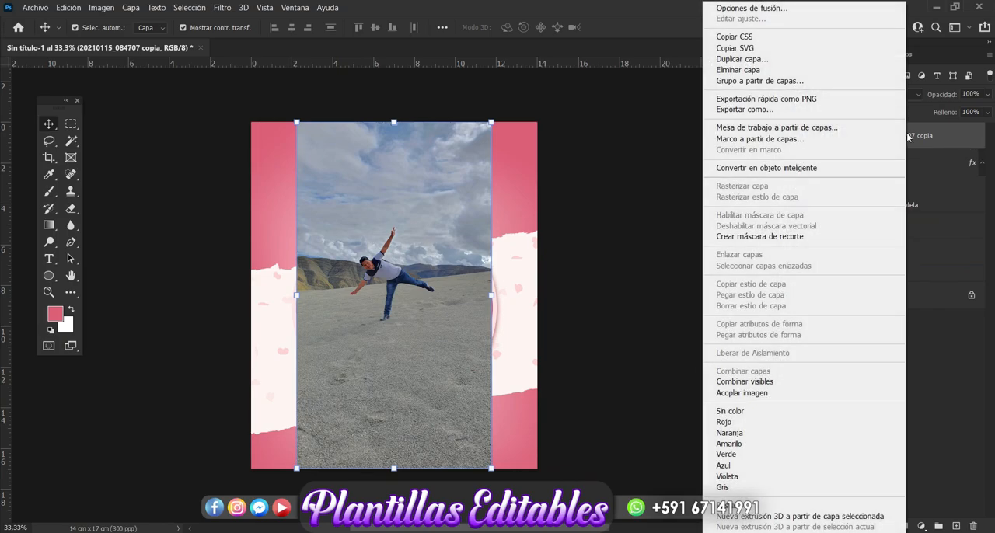
{"action": "left_click", "coordinate": [766, 168]}
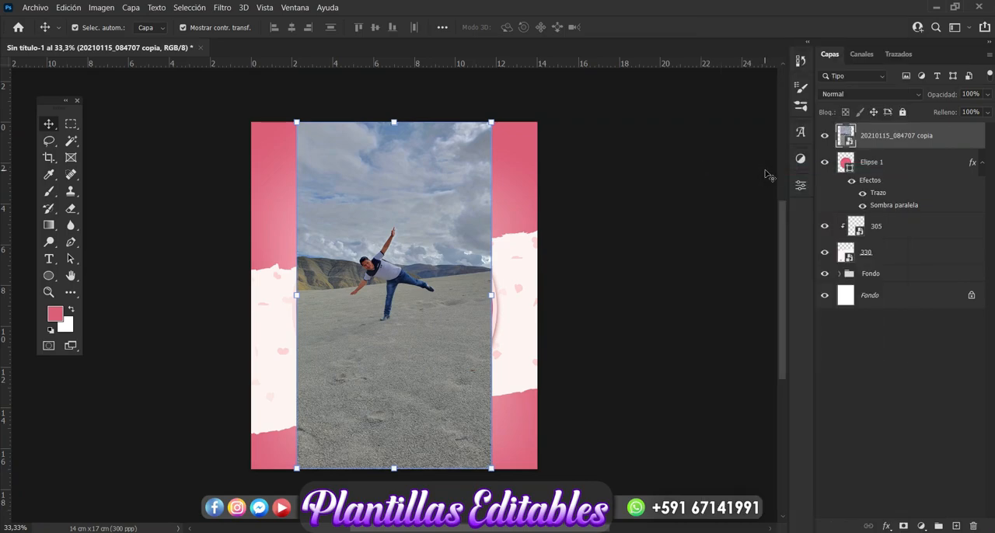
Clip the photo to the circle with a clipping mask, then move it down and enlarge it to about 106% to fill the frame.
{"action": "right_click", "coordinate": [906, 141]}
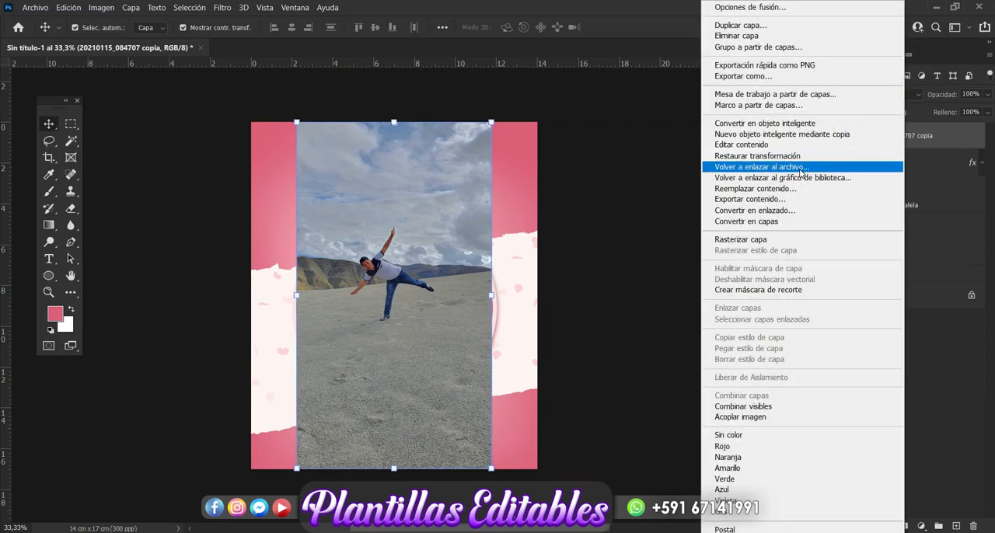
{"action": "left_click", "coordinate": [733, 291]}
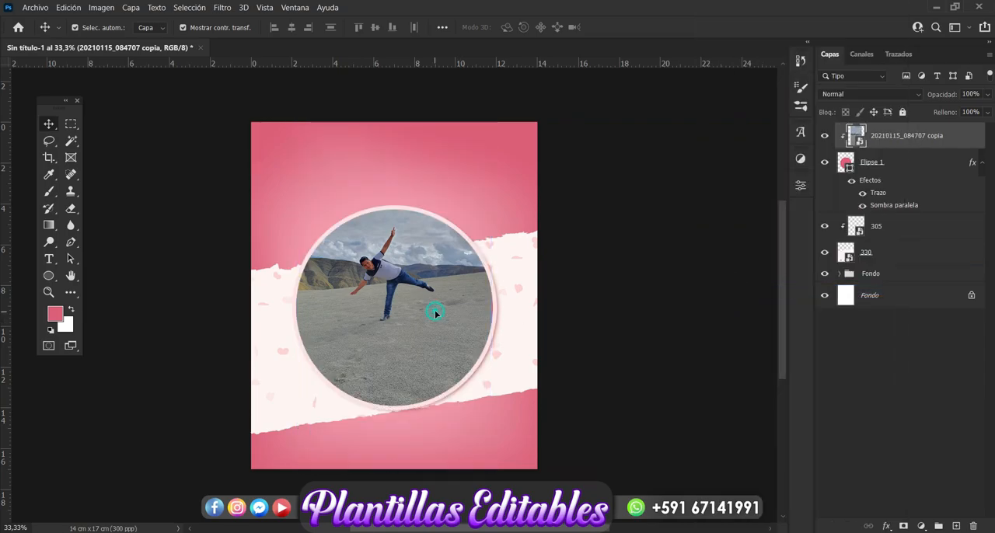
{"action": "left_click_drag", "start_coordinate": [403, 290], "coordinate": [402, 322]}
{"action": "key", "text": "Right"}
{"action": "key", "text": "Right"}
{"action": "key", "text": "Right"}
{"action": "key", "text": "Right"}
{"action": "key", "text": "Right"}
{"action": "key", "text": "Right"}
{"action": "key", "text": "Right"}
{"action": "key", "text": "Right"}
{"action": "key", "text": "Right"}
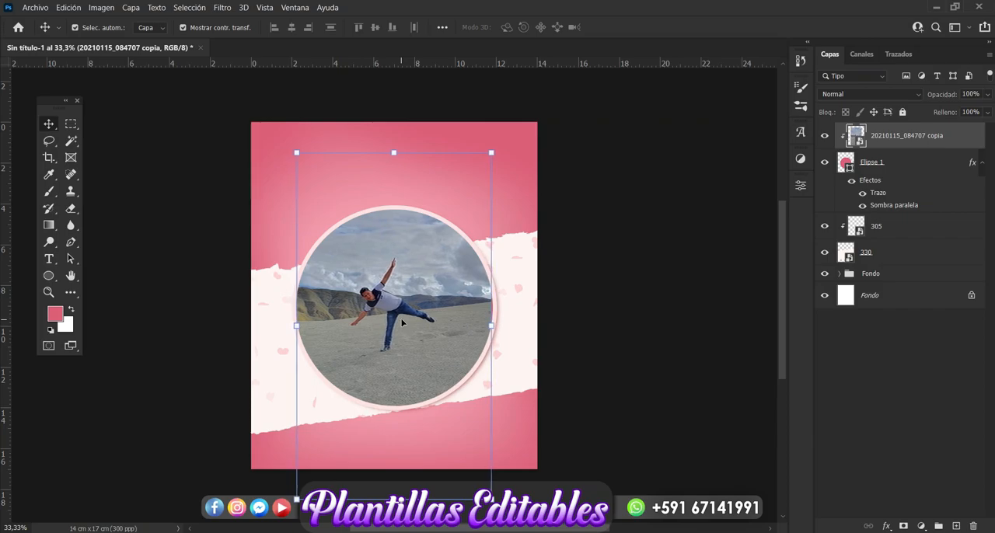
{"action": "left_click_drag", "start_coordinate": [494, 327], "coordinate": [505, 326]}
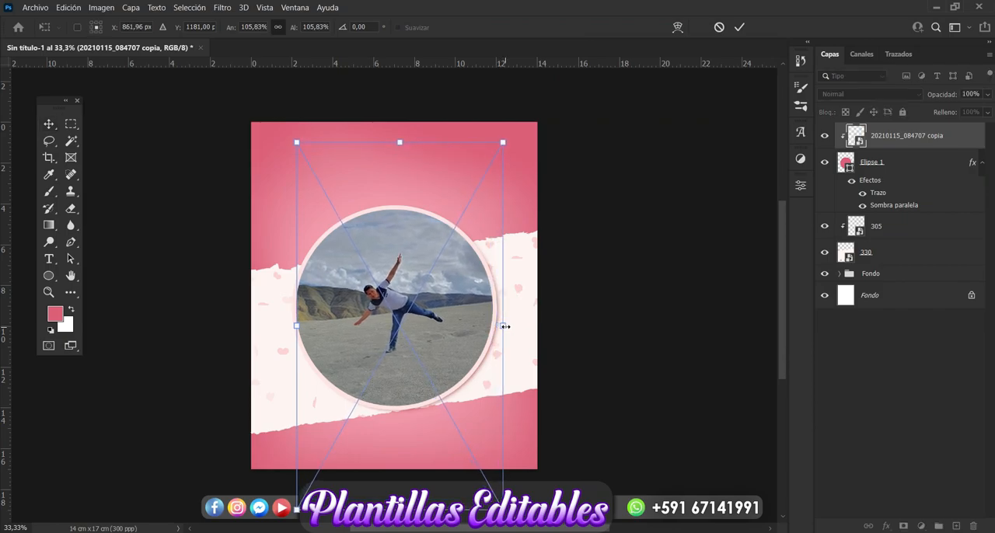
{"action": "key", "text": "Return"}
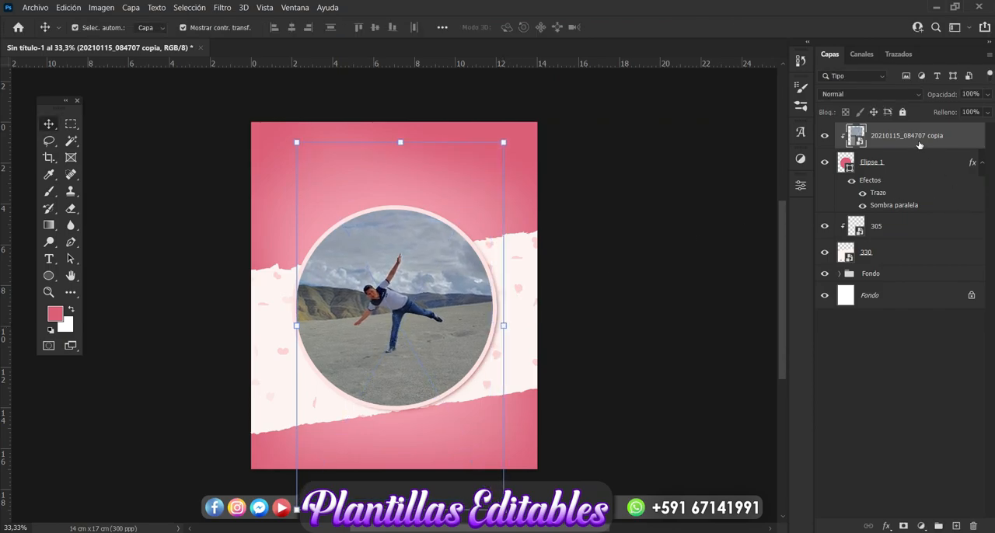
Apply Color Balance to the photo's highlights with magenta-green at -20 and yellow-blue at -28.
{"action": "key", "text": "ctrl+b"}
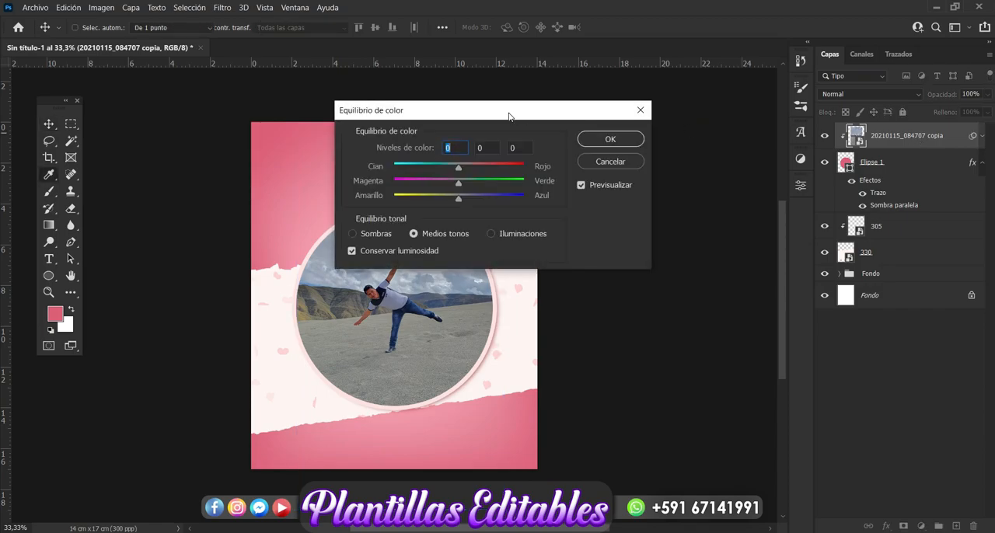
{"action": "left_click_drag", "start_coordinate": [425, 107], "coordinate": [564, 94]}
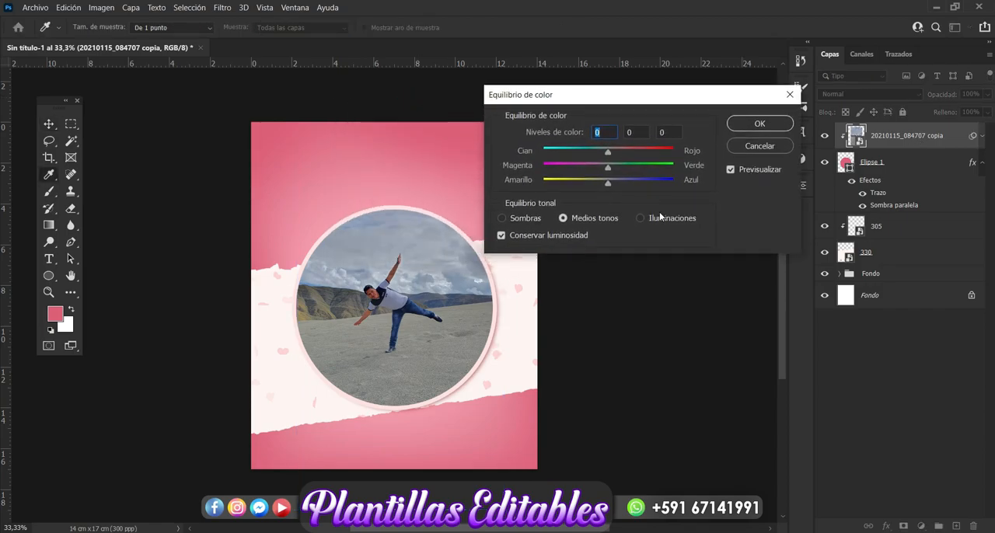
{"action": "left_click", "coordinate": [642, 220]}
{"action": "left_click_drag", "start_coordinate": [607, 170], "coordinate": [591, 186]}
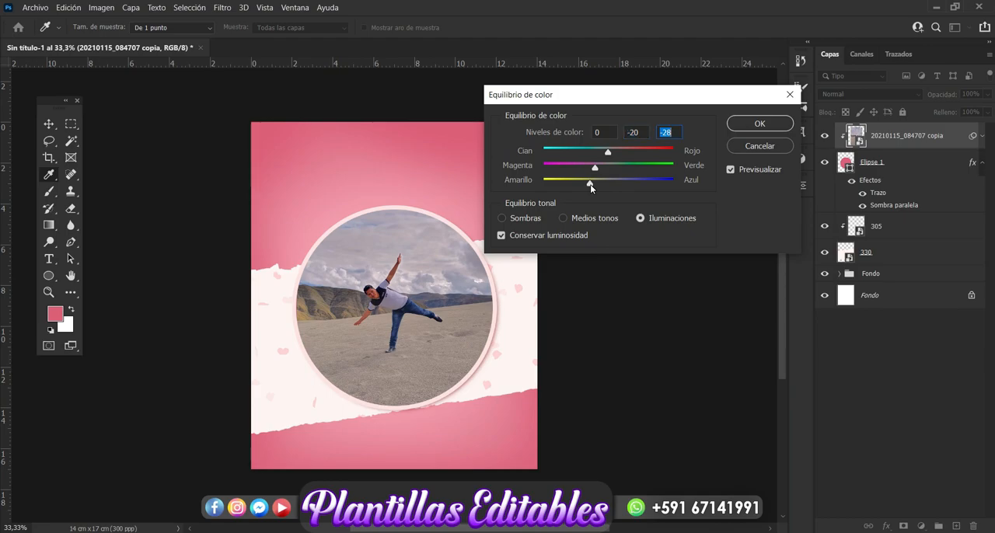
{"action": "left_click", "coordinate": [760, 124]}
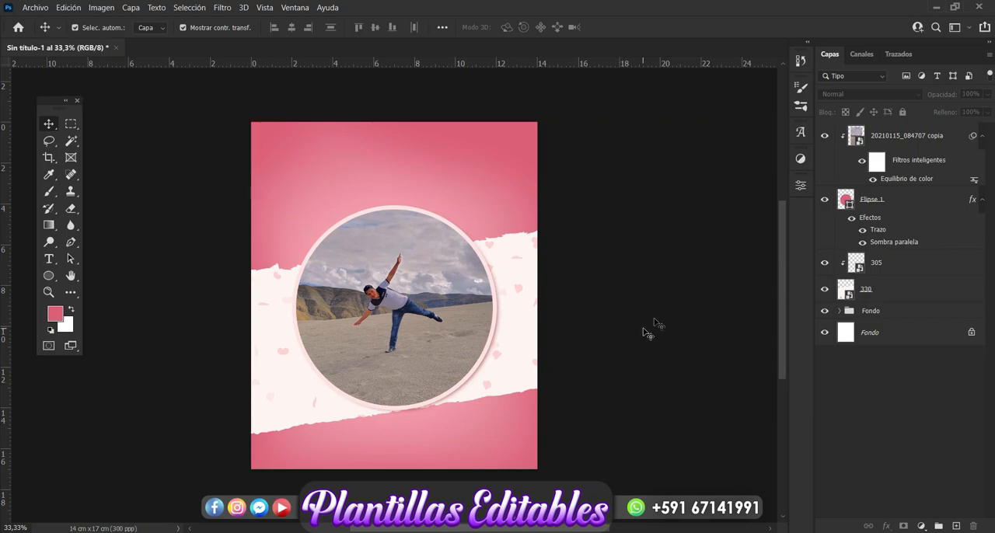
Group the photo layer with its circular frame and name the group Foto.
{"action": "left_click", "coordinate": [903, 136]}
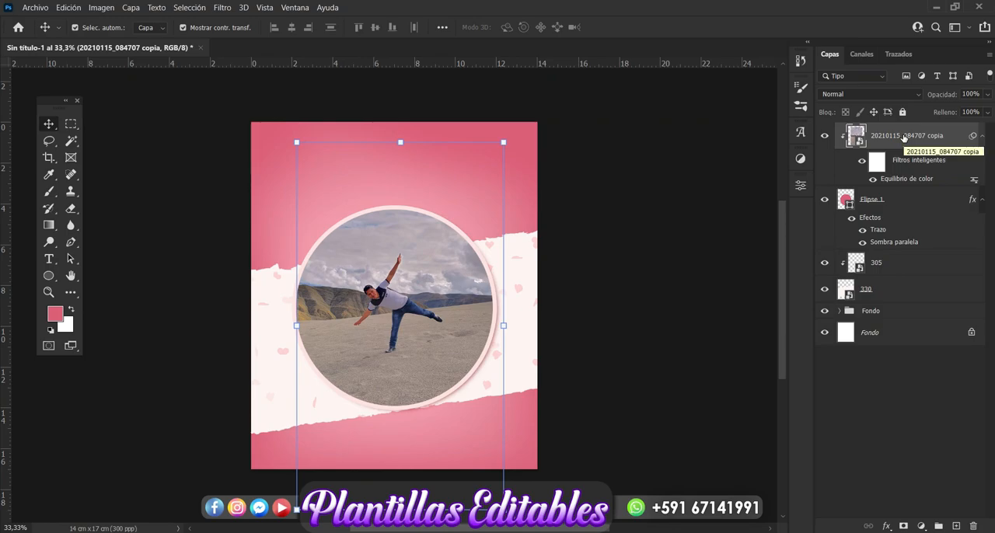
{"action": "left_click", "coordinate": [891, 203]}
{"action": "key", "text": "ctrl+g"}
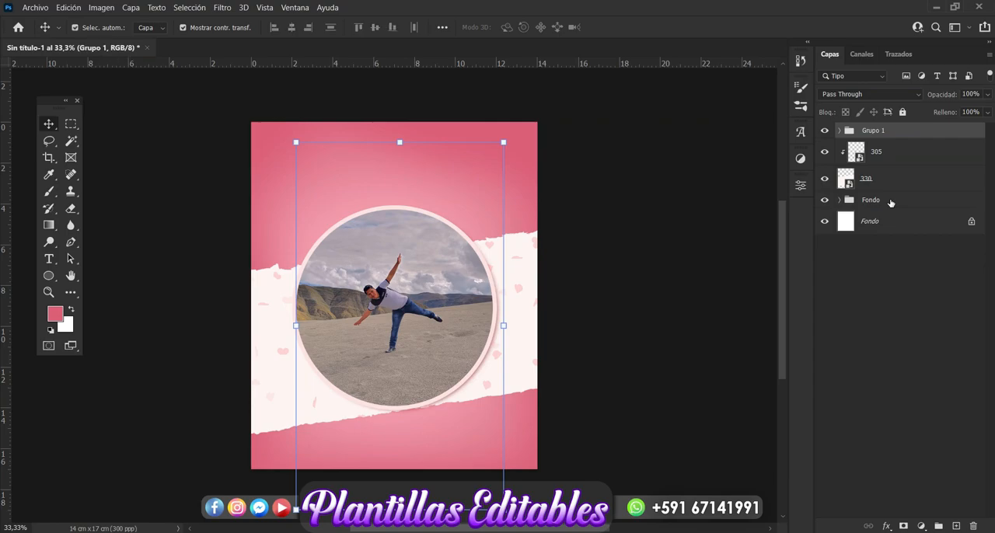
{"action": "double_click", "coordinate": [874, 133]}
{"action": "key", "text": "BackSpace"}
{"action": "key", "text": "Return"}
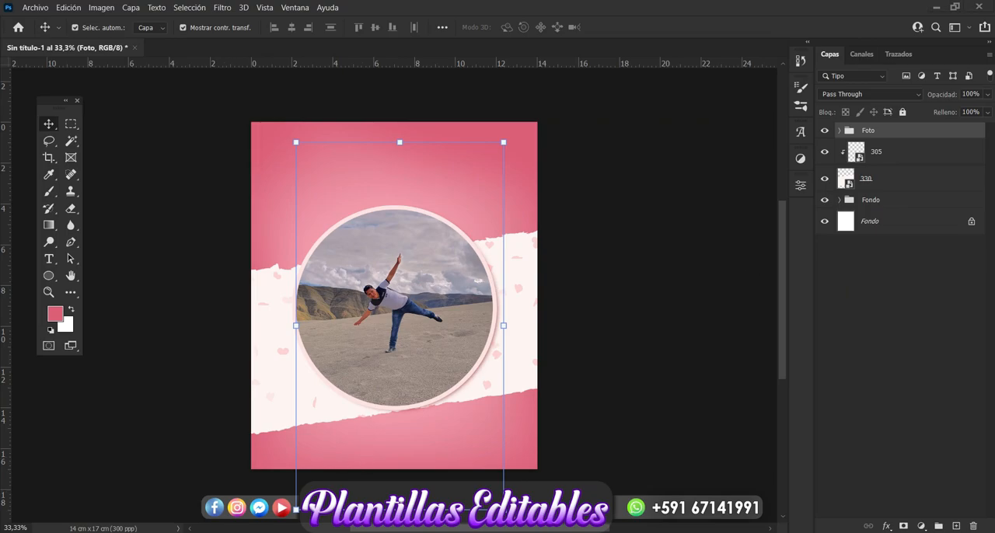
Place the pink heart image 307 from the love folder into the card, above the Foto group.
{"action": "key", "text": "alt+Tab"}
{"action": "left_click", "coordinate": [465, 388]}
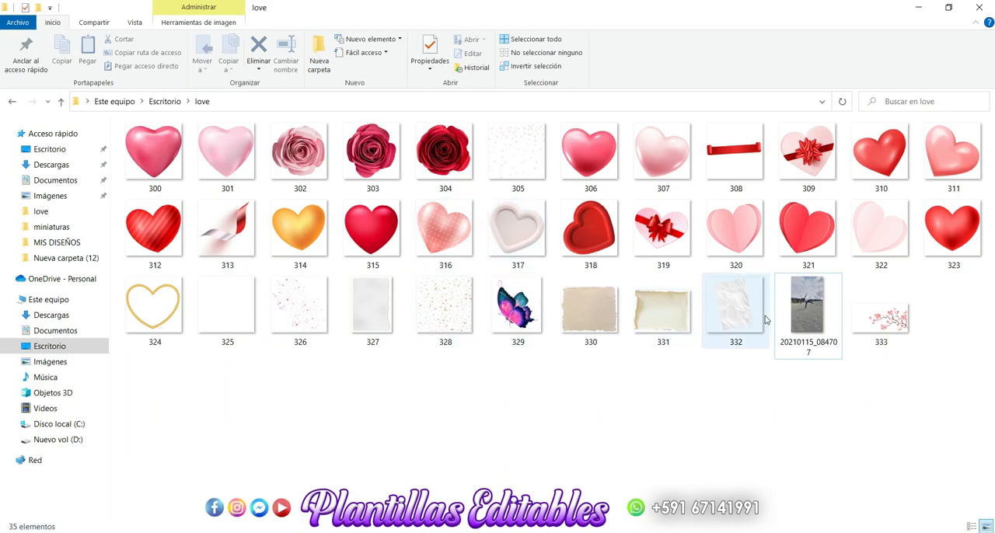
{"action": "left_click_drag", "start_coordinate": [661, 165], "coordinate": [328, 421]}
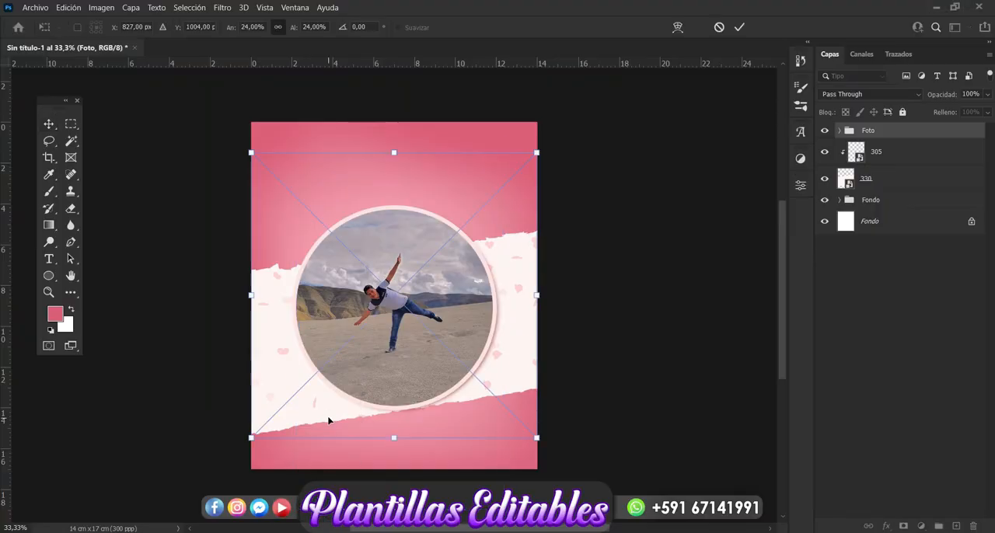
{"action": "key", "text": "Return"}
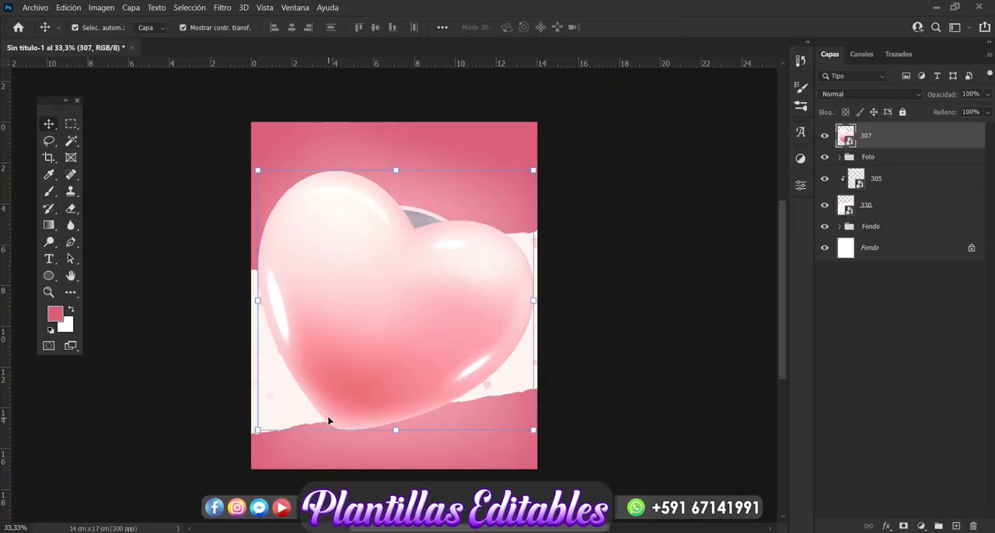
Scale the heart to about 6.8%, rotate it upright and position it over the lower-right edge of the photo circle.
{"action": "left_click_drag", "start_coordinate": [535, 169], "coordinate": [538, 153]}
{"action": "left_click_drag", "start_coordinate": [465, 238], "coordinate": [357, 381]}
{"action": "left_click_drag", "start_coordinate": [315, 412], "coordinate": [465, 405]}
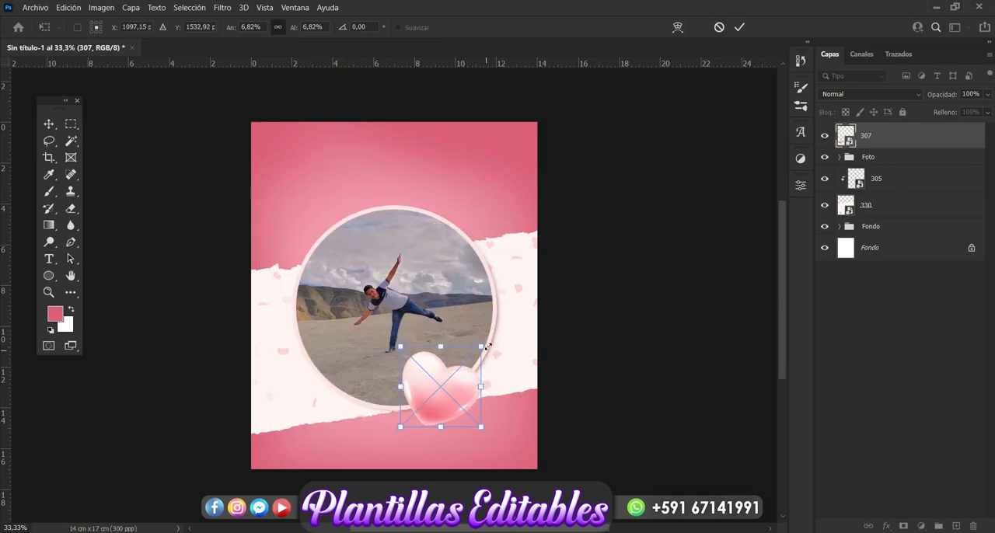
{"action": "left_click_drag", "start_coordinate": [488, 346], "coordinate": [477, 327]}
{"action": "key", "text": "Escape"}
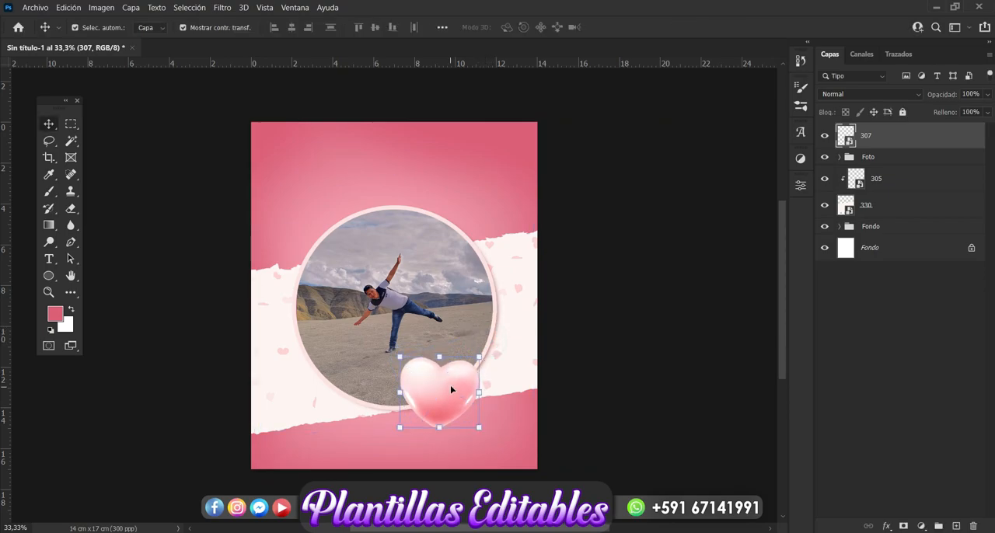
Duplicate the heart, scale the copy to about 5.8%, rotate it to about -30° and place it at the first heart's lower left.
{"action": "key", "text": "ctrl+j"}
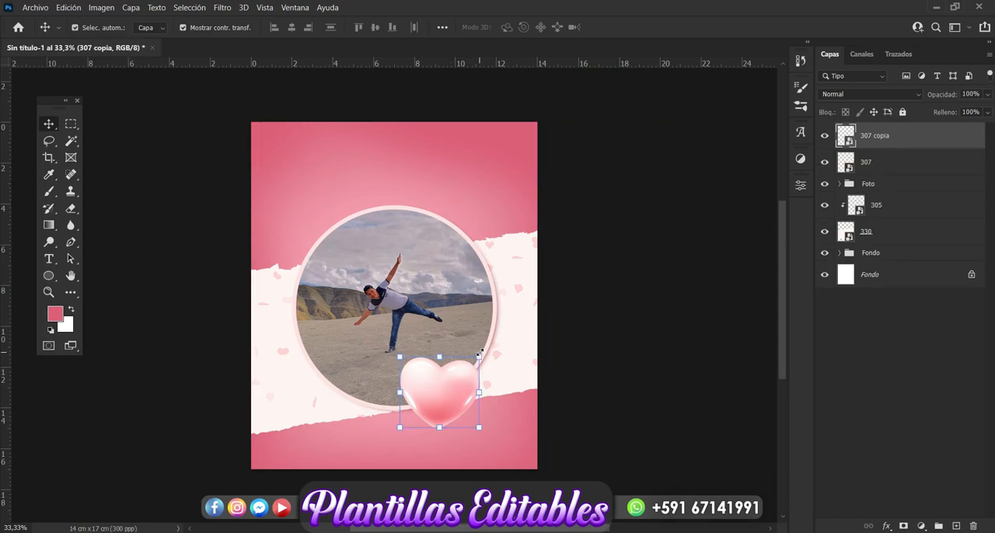
{"action": "left_click_drag", "start_coordinate": [479, 353], "coordinate": [456, 339]}
{"action": "left_click_drag", "start_coordinate": [439, 386], "coordinate": [409, 412]}
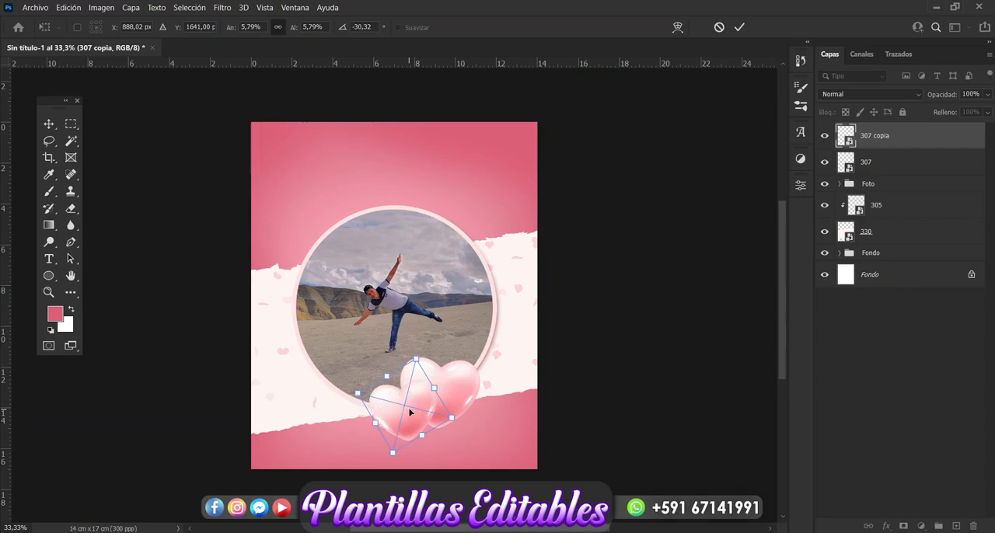
{"action": "key", "text": "Return"}
Duplicate the smaller heart, move the copy to the right of the large heart and put its layer behind the other hearts.
{"action": "key", "text": "ctrl+j"}
{"action": "left_click_drag", "start_coordinate": [412, 416], "coordinate": [483, 378]}
{"action": "left_click_drag", "start_coordinate": [916, 146], "coordinate": [908, 199]}
{"action": "left_click_drag", "start_coordinate": [492, 396], "coordinate": [491, 417]}
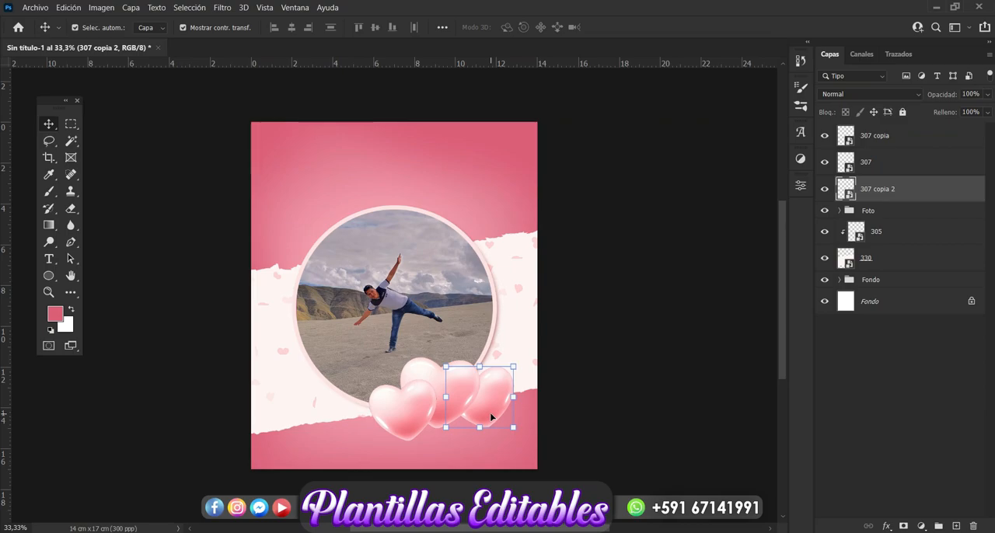
Duplicate the right-hand heart, scale the copy to about 3.1%, rotate it to about -12° and place it above the cluster.
{"action": "key", "text": "ctrl+j"}
{"action": "left_click_drag", "start_coordinate": [490, 412], "coordinate": [491, 332]}
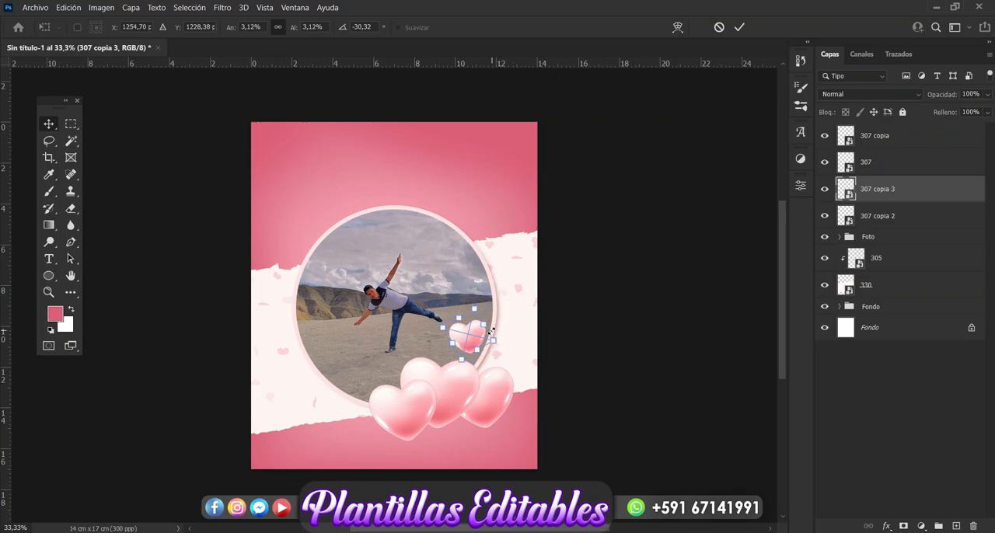
{"action": "left_click_drag", "start_coordinate": [489, 299], "coordinate": [499, 307]}
{"action": "left_click_drag", "start_coordinate": [469, 339], "coordinate": [482, 352]}
{"action": "key", "text": "Return"}
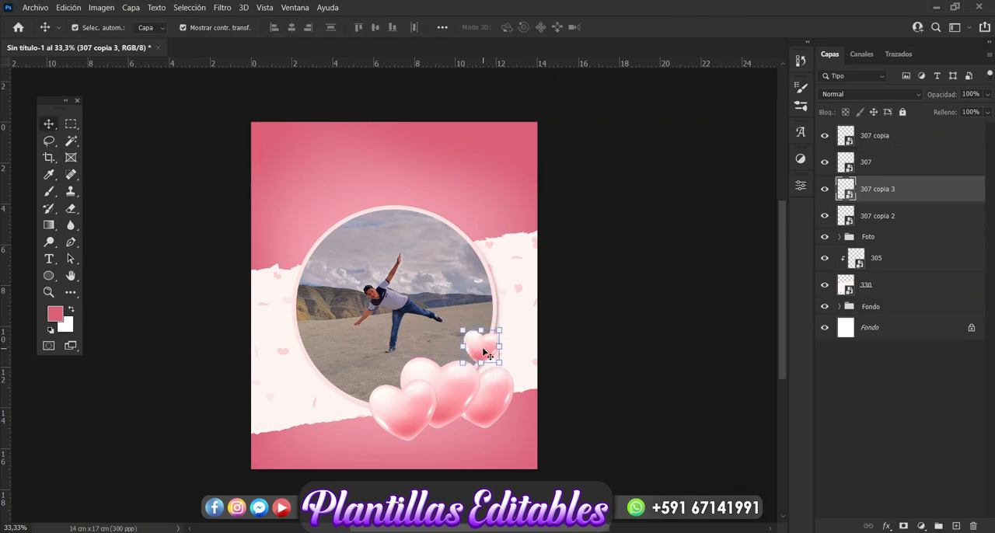
Duplicate the small heart, scale the copy to about 1.7% and place it to the left, just above the large heart.
{"action": "key", "text": "ctrl+j"}
{"action": "left_click_drag", "start_coordinate": [483, 352], "coordinate": [449, 347]}
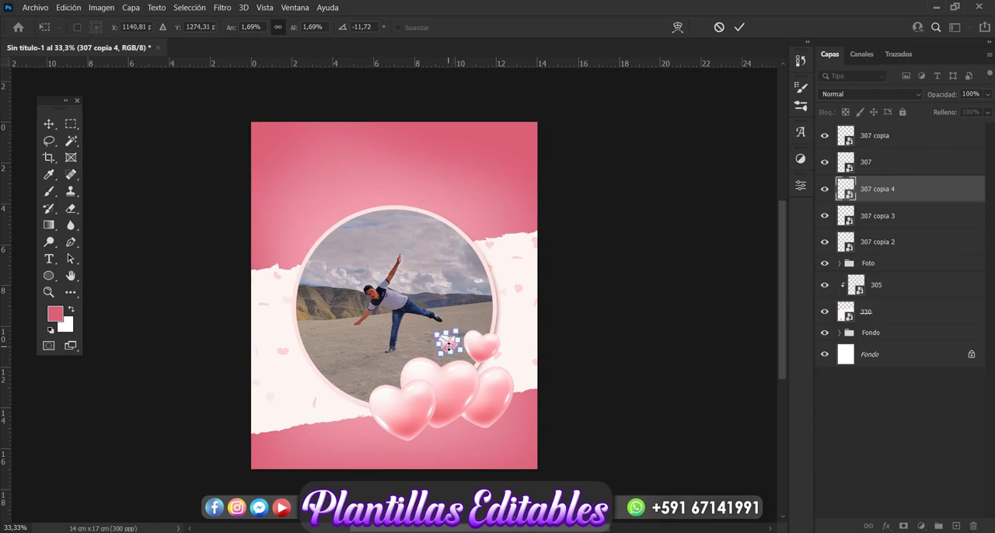
{"action": "key", "text": "Return"}
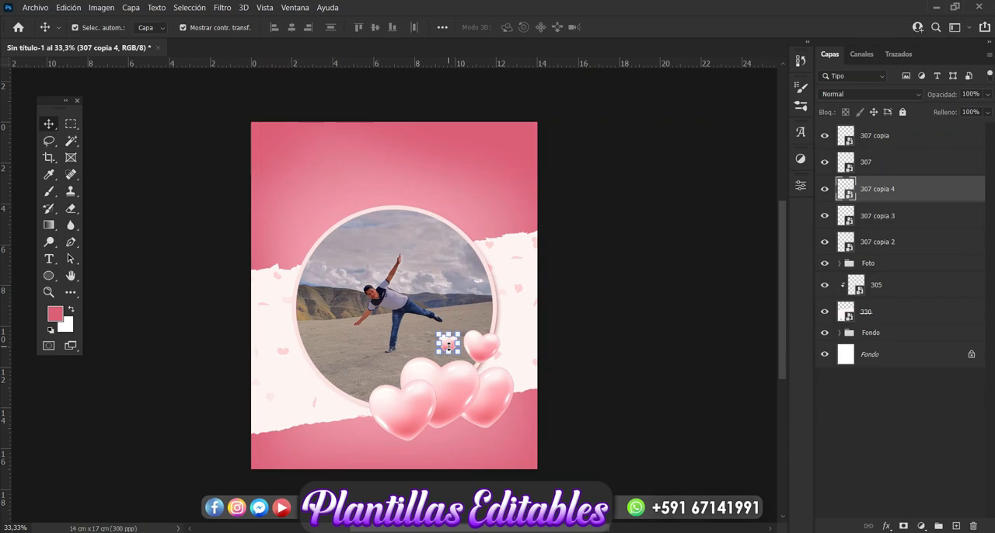
{"action": "left_click", "coordinate": [617, 313]}
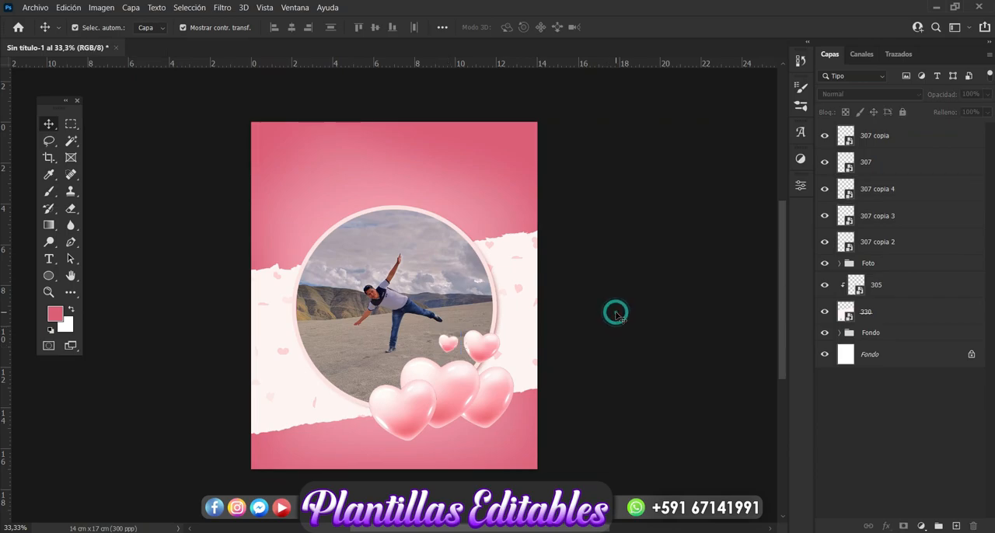
{"action": "left_click", "coordinate": [447, 345]}
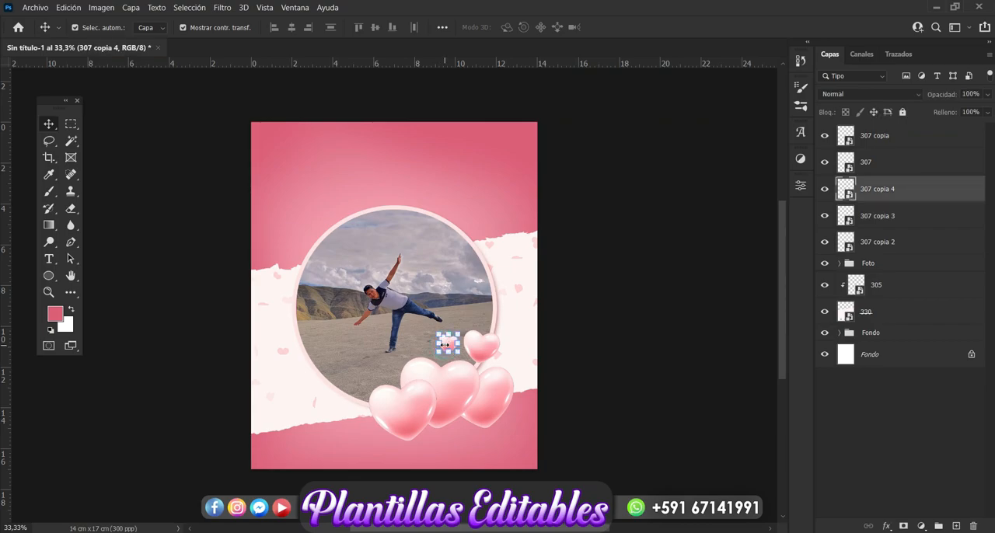
{"action": "mouse_move", "coordinate": [449, 351]}
{"action": "left_mouse_down"}
{"action": "mouse_move", "coordinate": [449, 342]}
{"action": "mouse_move", "coordinate": [449, 354]}
{"action": "left_mouse_up"}
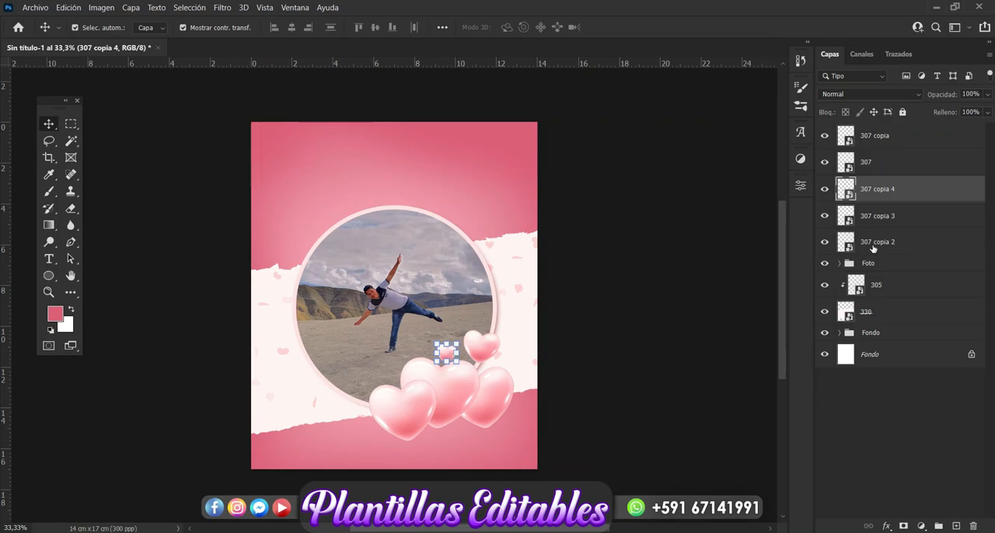
Group the five heart layers and name the group Corazones.
{"action": "left_click", "coordinate": [875, 244]}
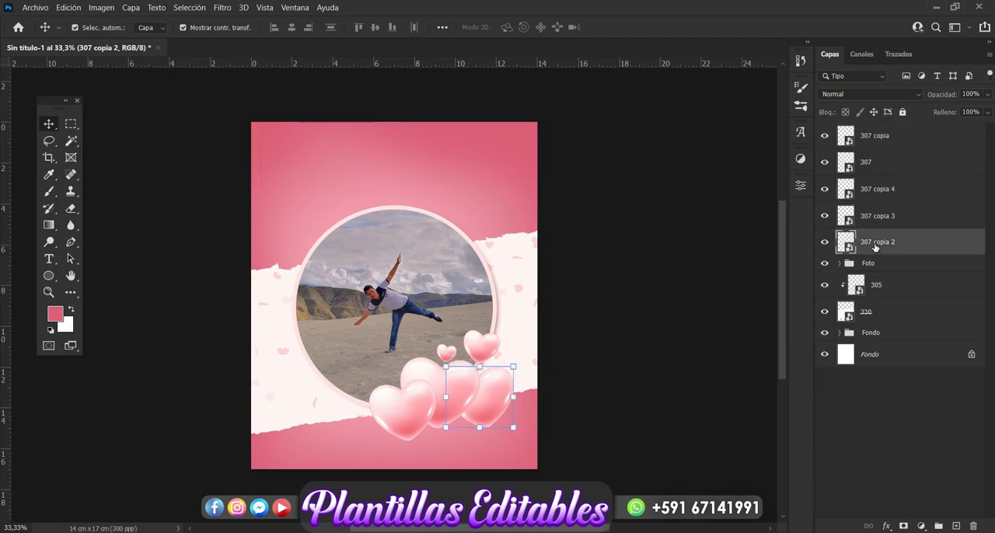
{"action": "left_click", "coordinate": [883, 143], "text": "shift"}
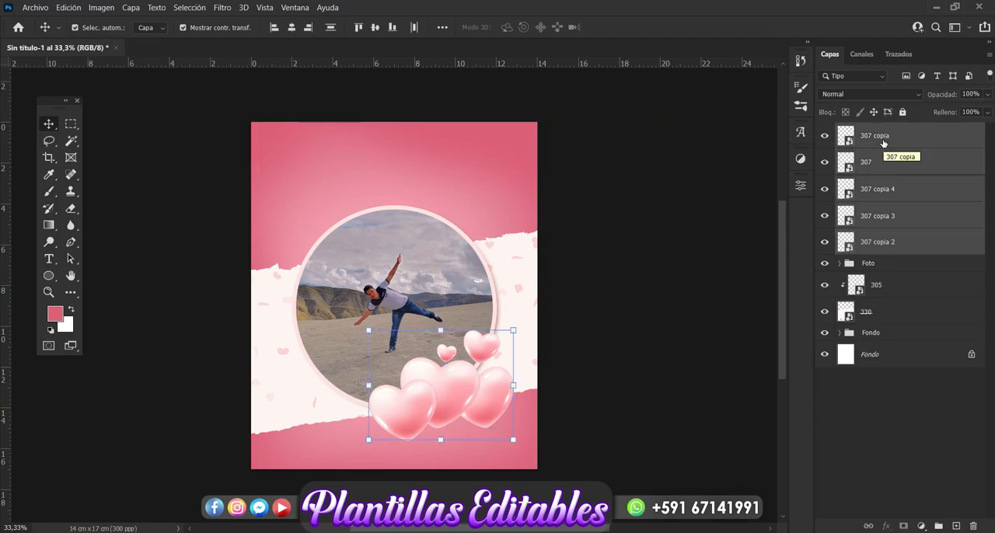
{"action": "key", "text": "ctrl+g"}
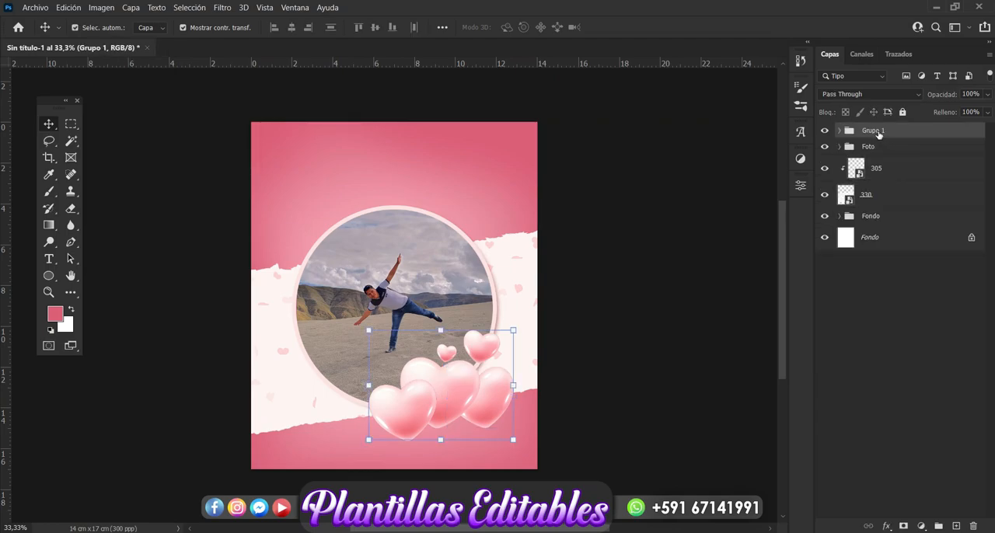
{"action": "double_click", "coordinate": [878, 132]}
{"action": "key", "text": "BackSpace"}
{"action": "type", "text": "Corazones"}
{"action": "key", "text": "Return"}
Add a new layer between the Foto and Corazones groups and set the brush colour to dark pink #a63b57.
{"action": "left_click", "coordinate": [877, 147]}
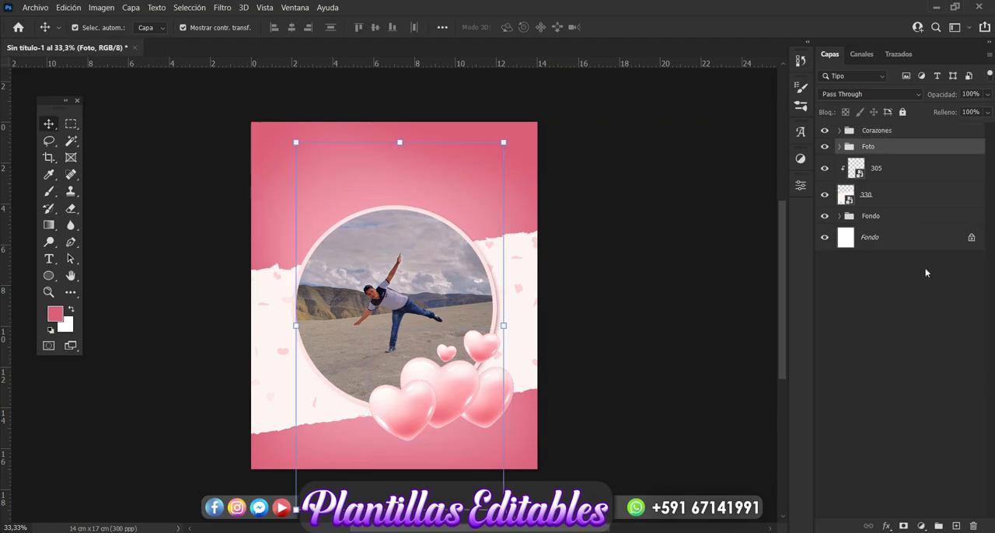
{"action": "left_click", "coordinate": [957, 526]}
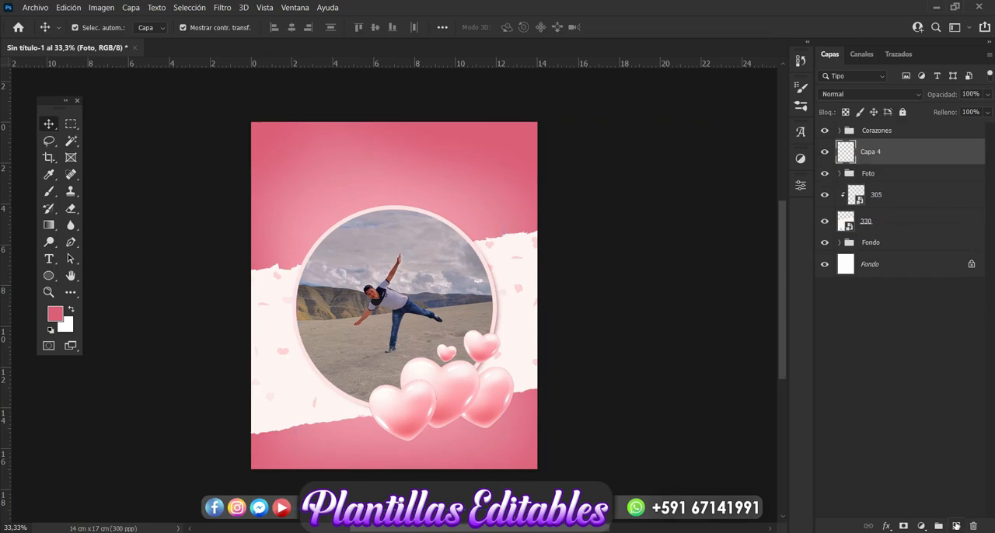
{"action": "left_click", "coordinate": [49, 195]}
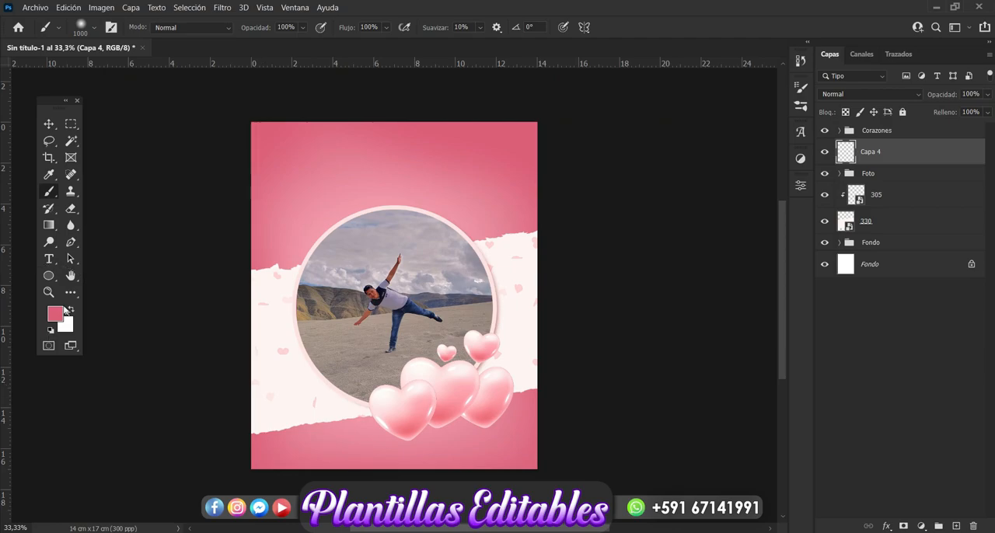
{"action": "left_click", "coordinate": [56, 314]}
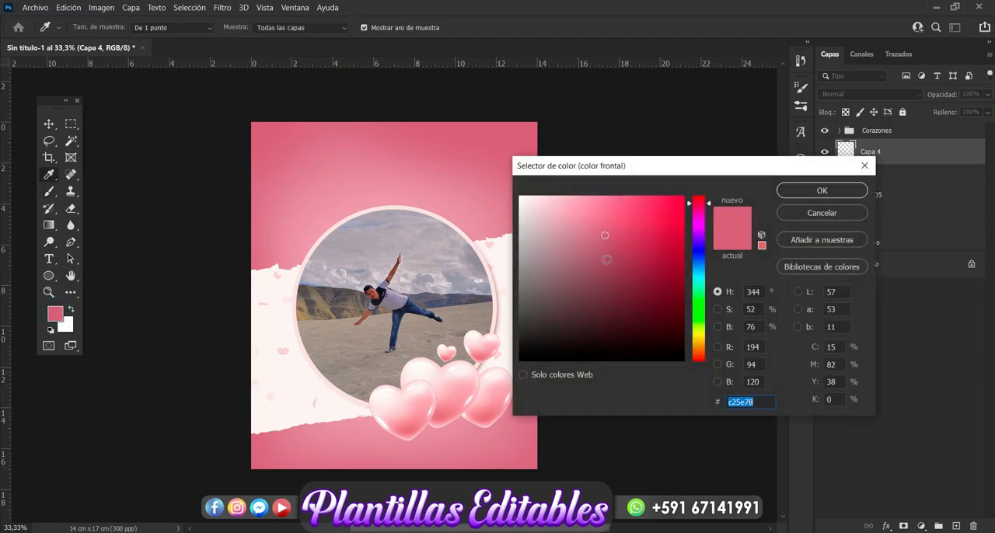
{"action": "left_click", "coordinate": [625, 254]}
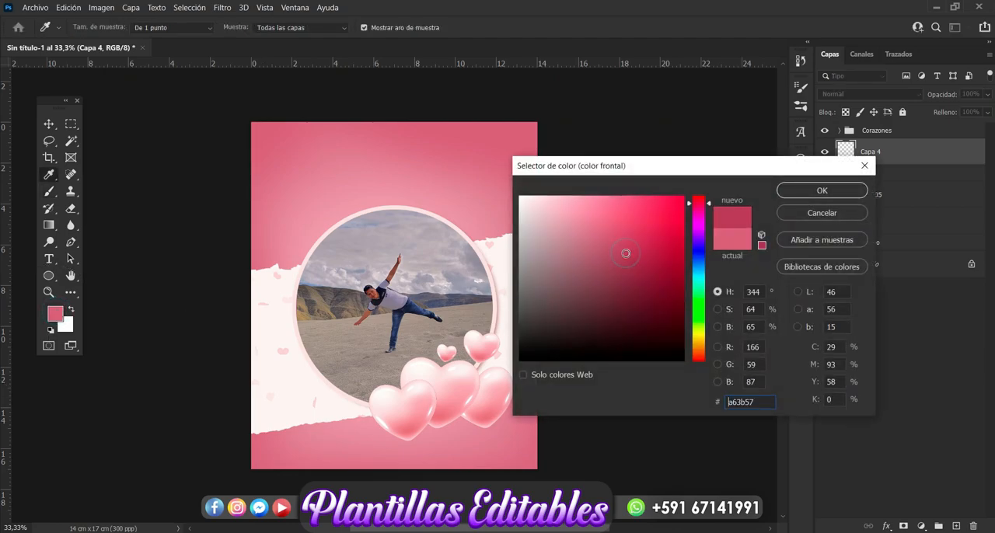
{"action": "left_click", "coordinate": [822, 191]}
{"action": "key", "text": "b"}
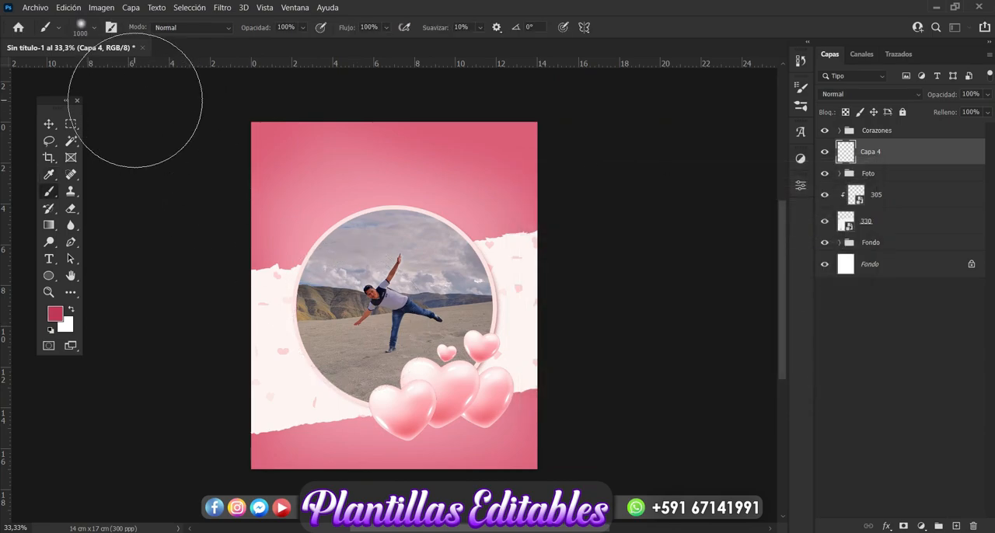
Paint a soft shadow beneath the three large hearts with a 600 px brush.
{"action": "left_click", "coordinate": [93, 29]}
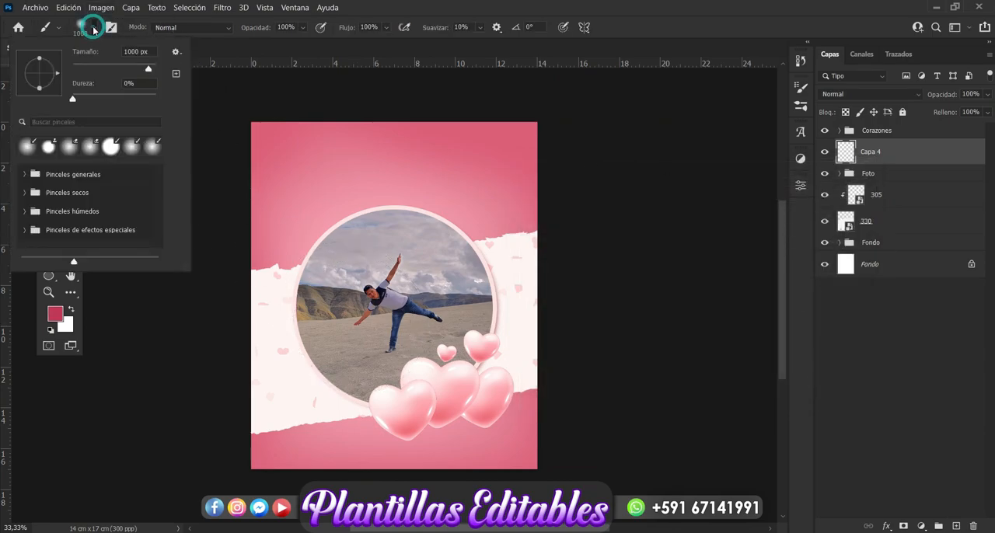
{"action": "left_click", "coordinate": [138, 52]}
{"action": "type", "text": "600"}
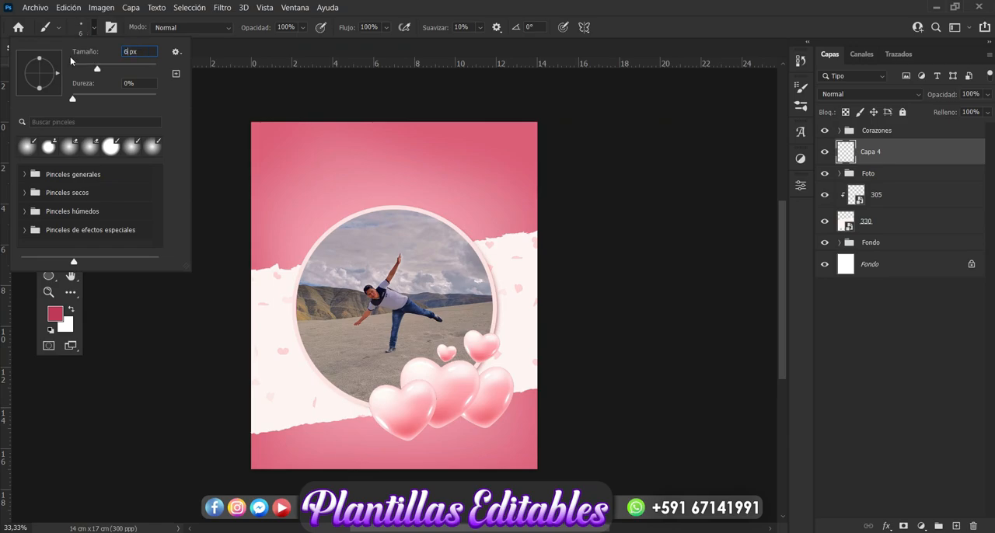
{"action": "key", "text": "Return"}
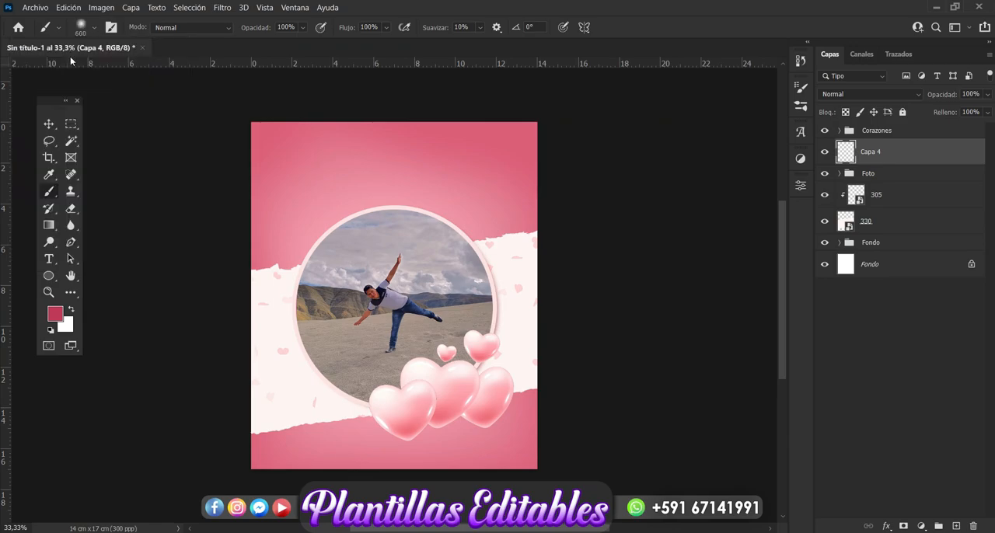
{"action": "left_click", "coordinate": [404, 419]}
{"action": "mouse_move", "coordinate": [405, 419]}
{"action": "left_mouse_down"}
{"action": "mouse_move", "coordinate": [412, 408]}
{"action": "mouse_move", "coordinate": [462, 408]}
{"action": "mouse_move", "coordinate": [433, 411]}
{"action": "mouse_move", "coordinate": [460, 417]}
{"action": "left_mouse_up"}
{"action": "left_click", "coordinate": [478, 414]}
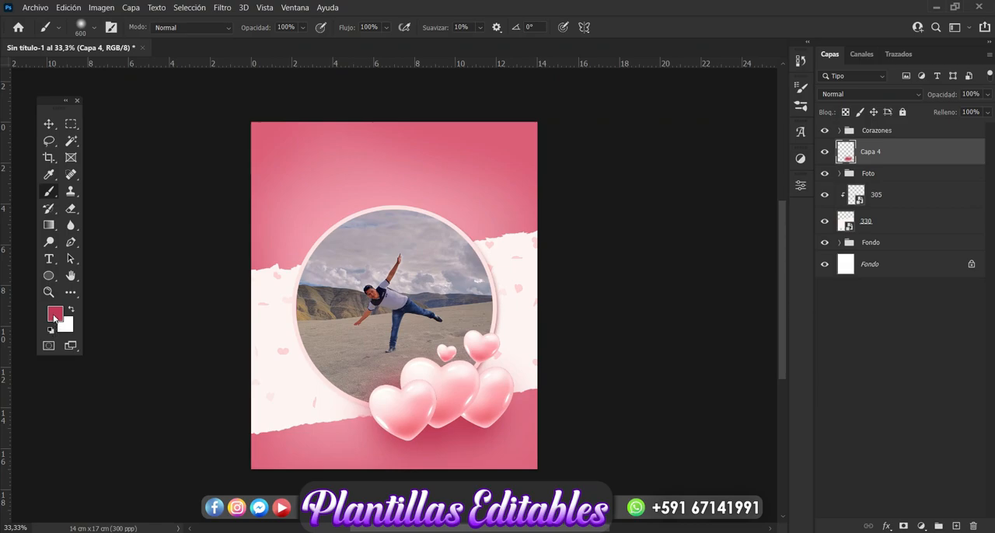
Set the brush size to 300 px and its colour to the darker pink #932b46.
{"action": "left_click", "coordinate": [94, 29]}
{"action": "double_click", "coordinate": [132, 52]}
{"action": "type", "text": "300"}
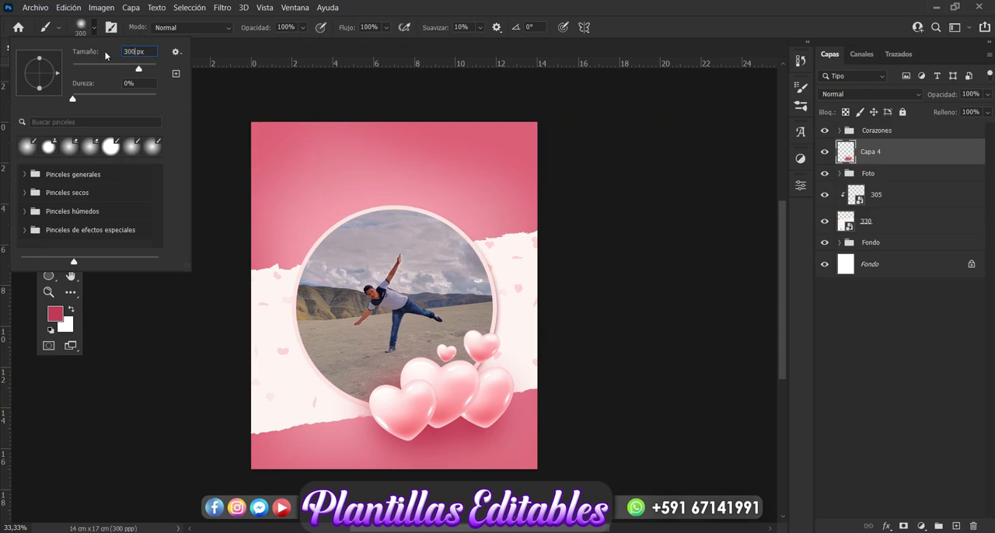
{"action": "key", "text": "Return"}
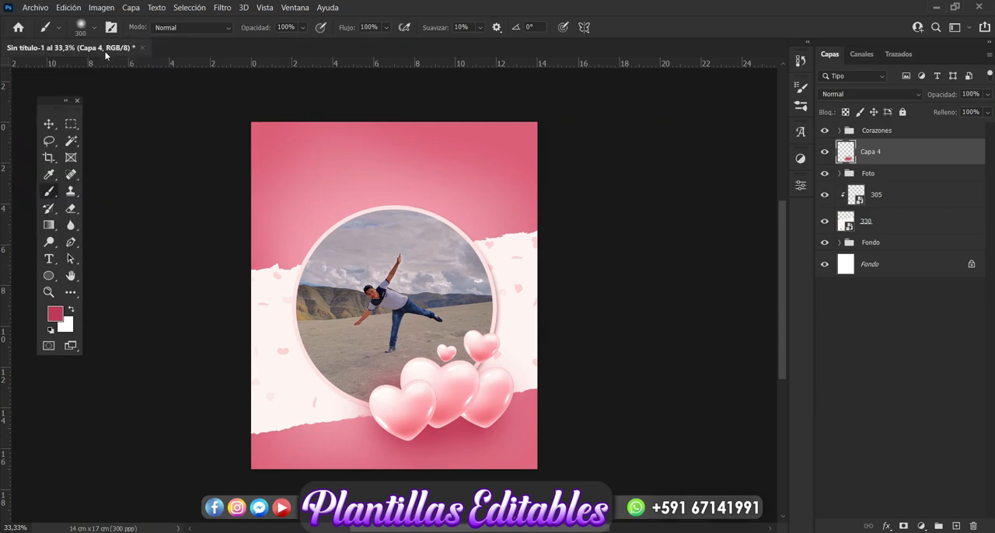
{"action": "left_click", "coordinate": [60, 321]}
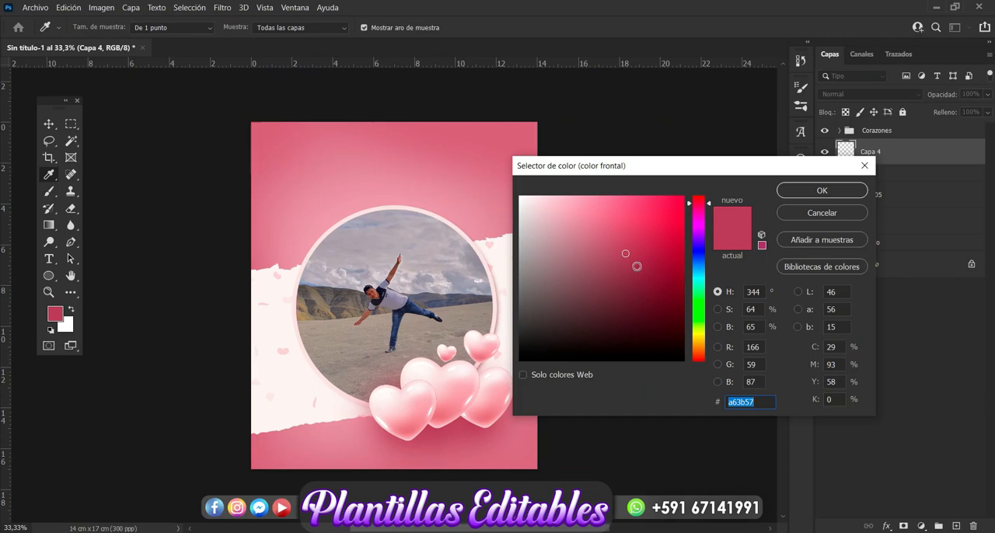
{"action": "left_click", "coordinate": [635, 266]}
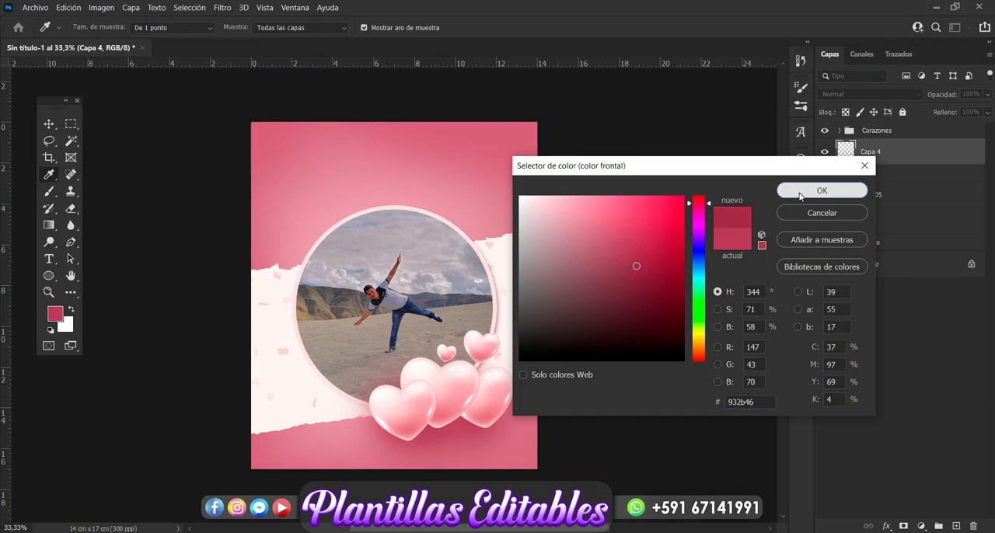
{"action": "left_click", "coordinate": [801, 195]}
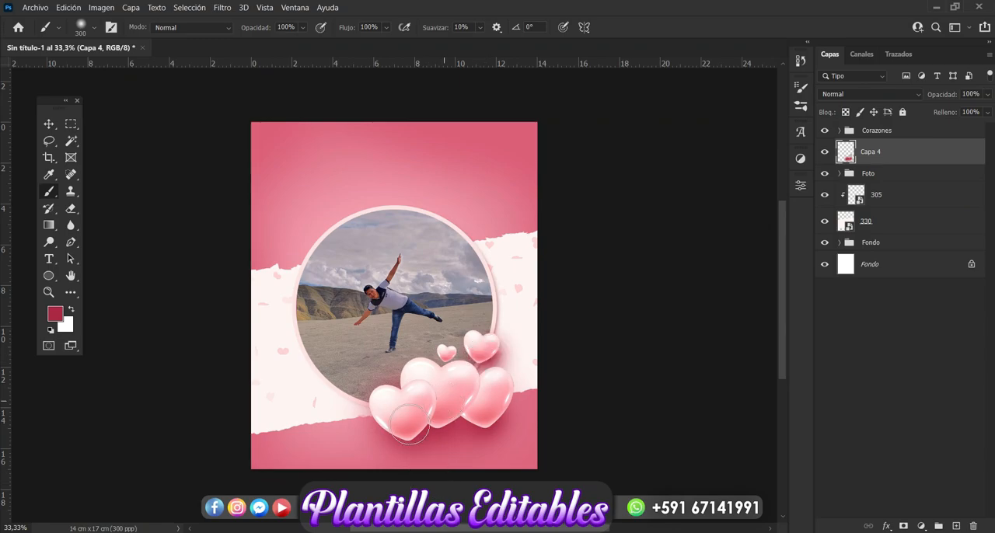
Place image 333 from the love folder, rotated about 96° along the card's right edge, and move its layer beneath the Corazones group.
{"action": "left_click", "coordinate": [49, 124]}
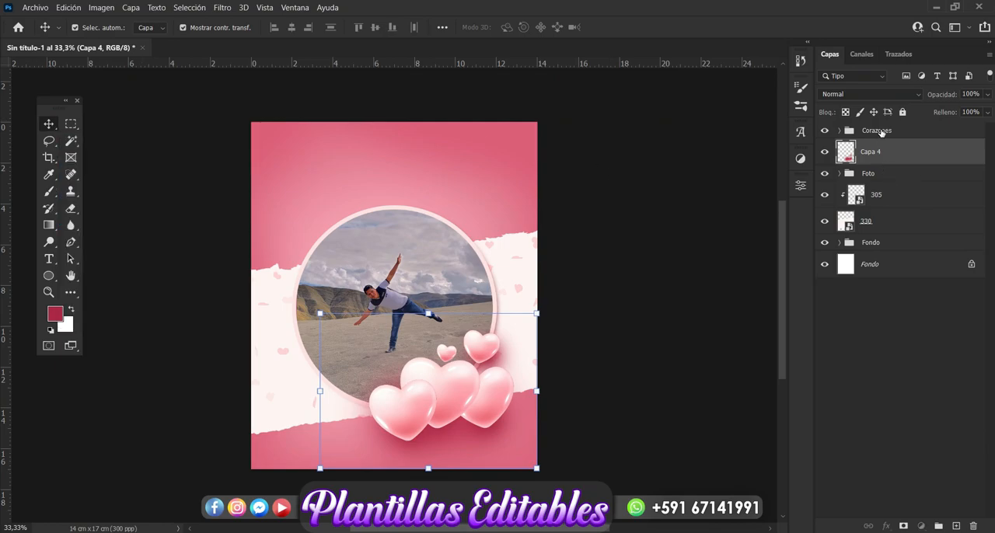
{"action": "left_click", "coordinate": [881, 132]}
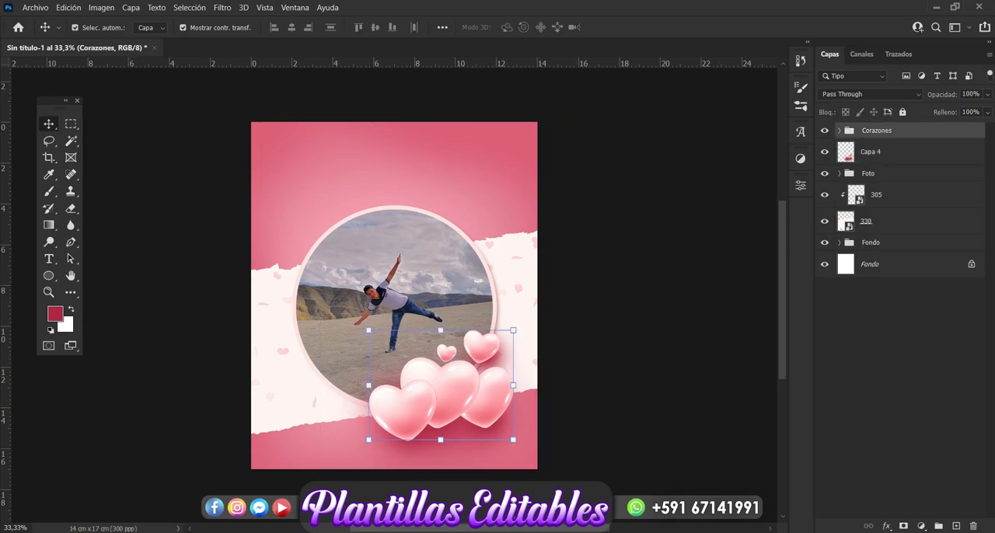
{"action": "key", "text": "alt+Tab"}
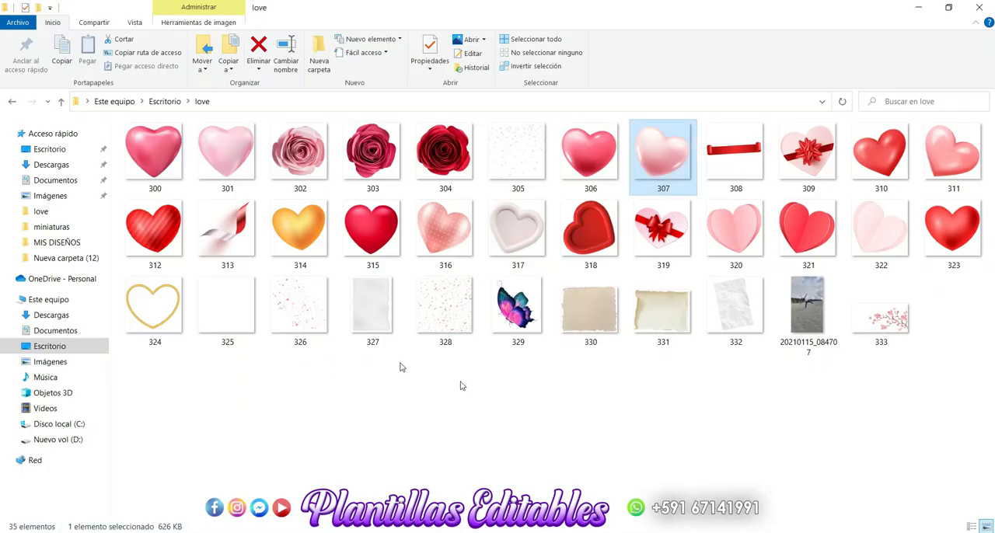
{"action": "left_click_drag", "start_coordinate": [884, 331], "coordinate": [347, 387]}
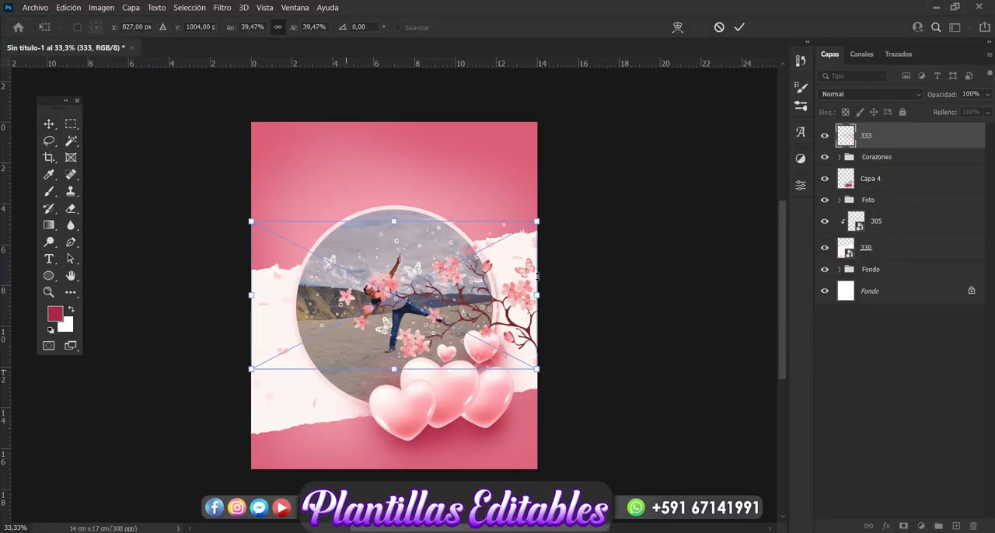
{"action": "left_click_drag", "start_coordinate": [550, 214], "coordinate": [430, 434]}
{"action": "left_click_drag", "start_coordinate": [396, 396], "coordinate": [511, 376]}
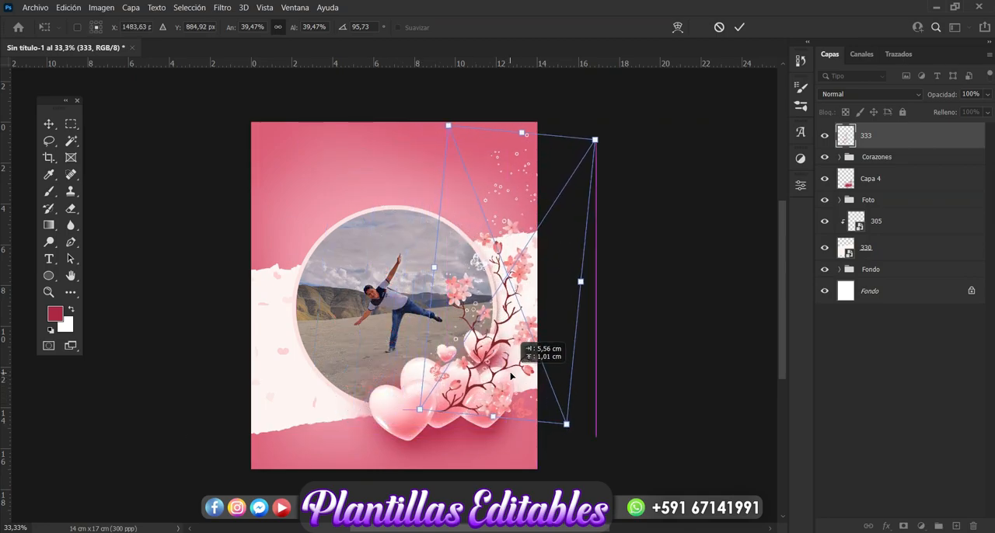
{"action": "key", "text": "Return"}
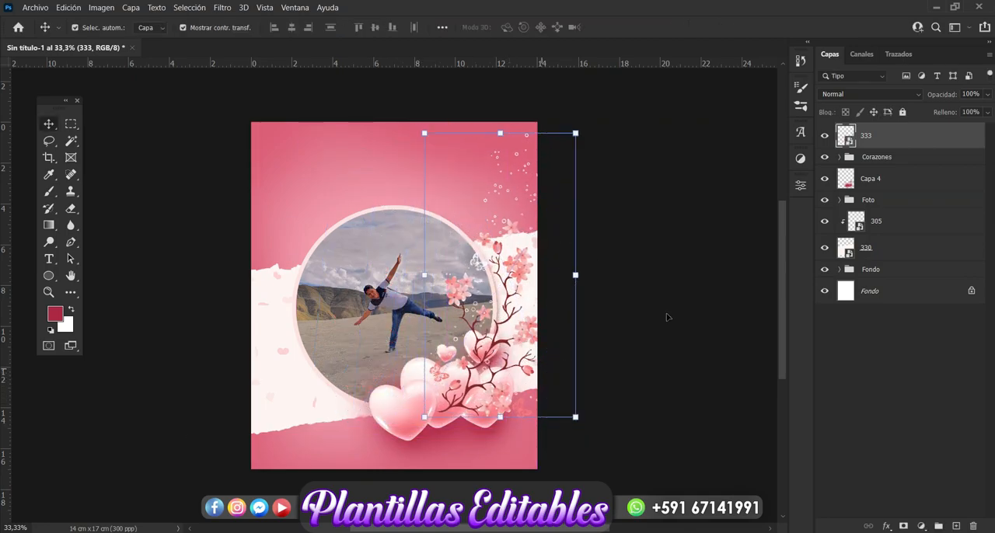
{"action": "left_click_drag", "start_coordinate": [883, 145], "coordinate": [882, 167]}
{"action": "left_click", "coordinate": [676, 343]}
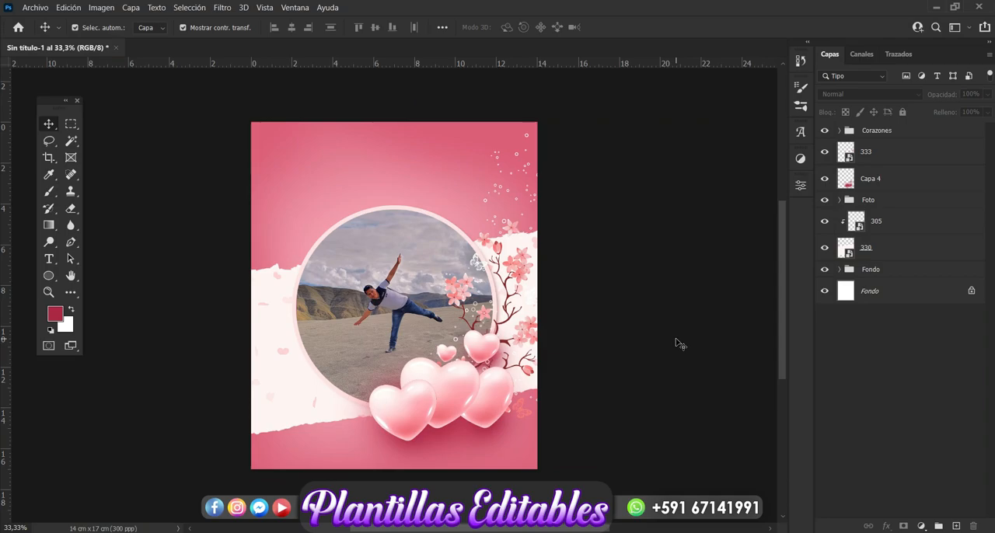
Draw a circle about 4.09 cm in diameter and position it over the photo frame's lower left, beside the hearts.
{"action": "left_click", "coordinate": [51, 279]}
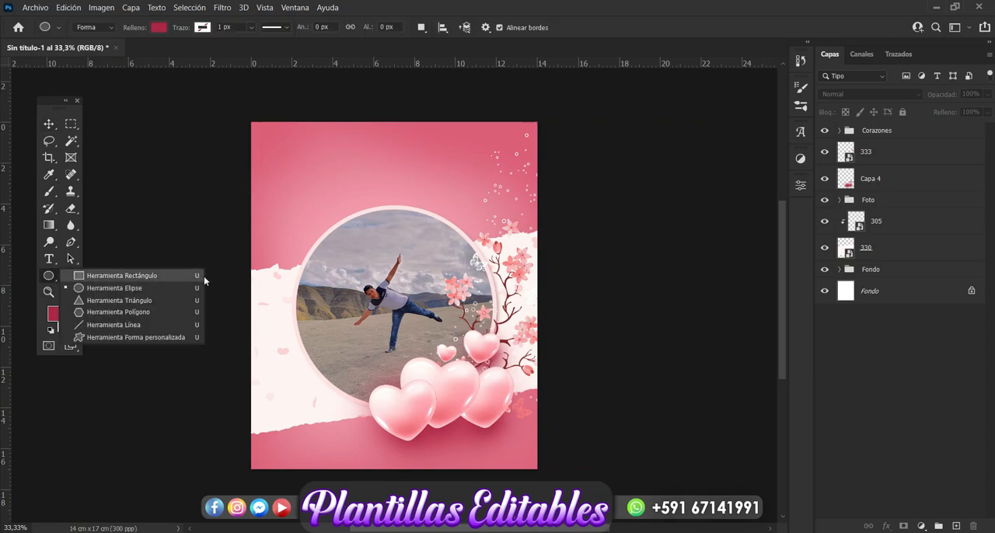
{"action": "left_click", "coordinate": [116, 289]}
{"action": "left_click_drag", "start_coordinate": [291, 368], "coordinate": [386, 451]}
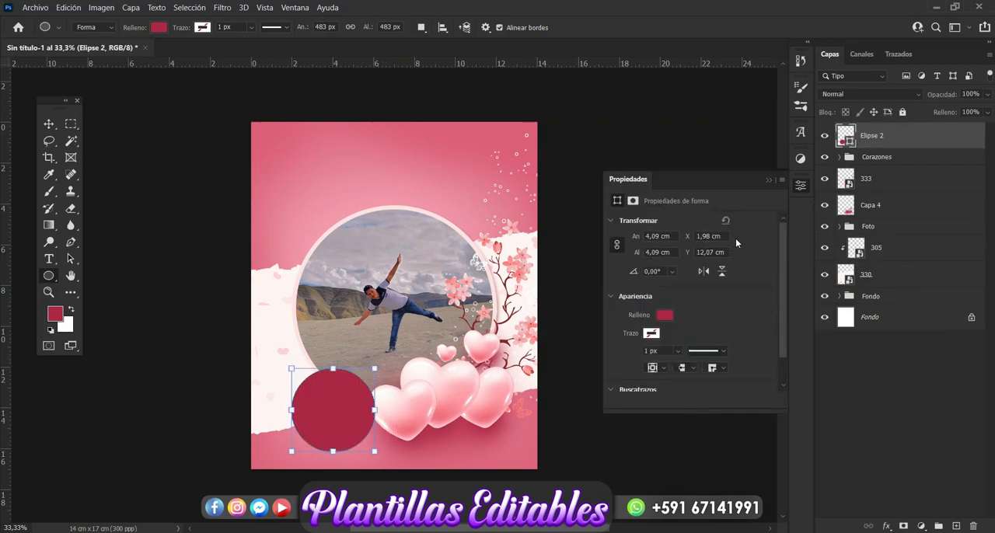
{"action": "left_click", "coordinate": [769, 182]}
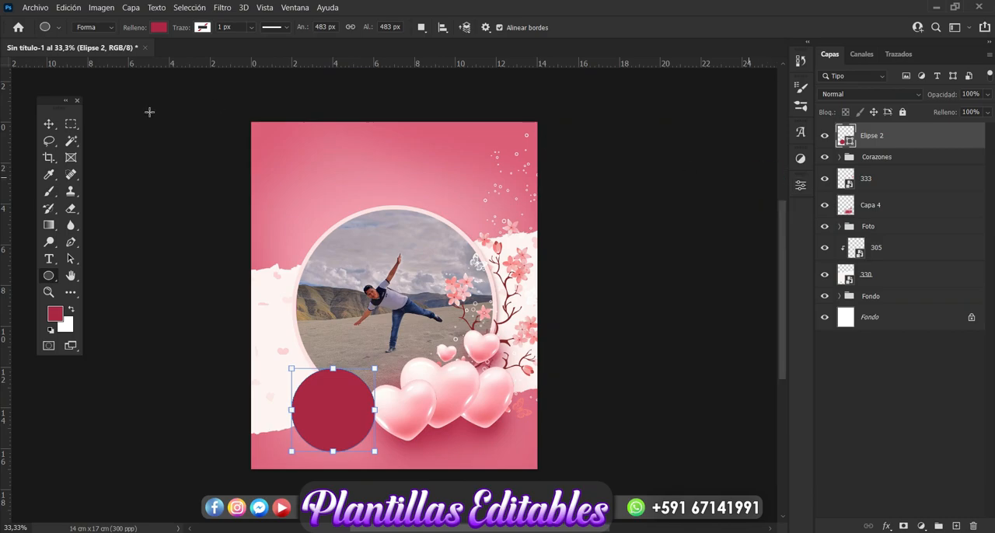
{"action": "left_click", "coordinate": [48, 125]}
{"action": "left_click_drag", "start_coordinate": [325, 425], "coordinate": [315, 422]}
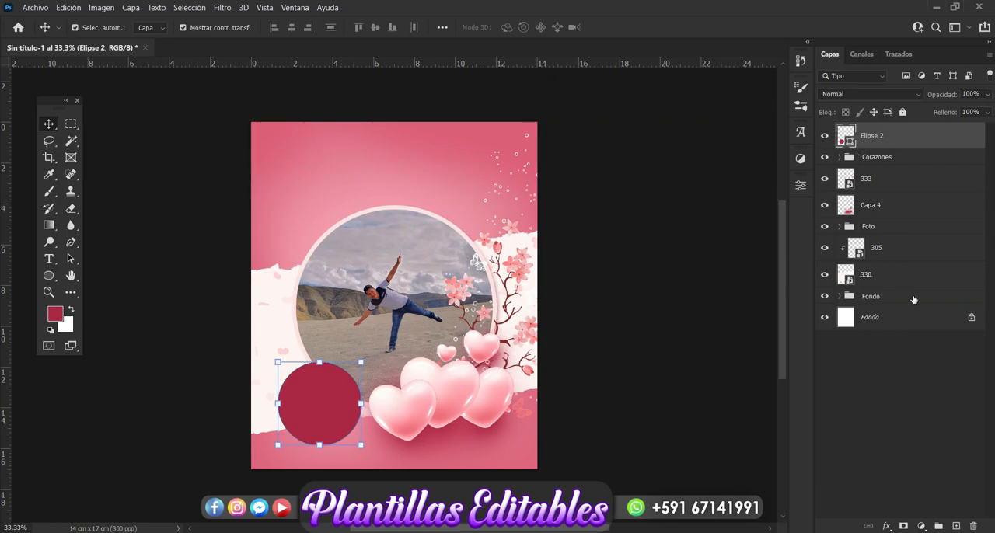
Add a gradient overlay to the new circle and delete the gradient's middle colour stop.
{"action": "left_click", "coordinate": [887, 527]}
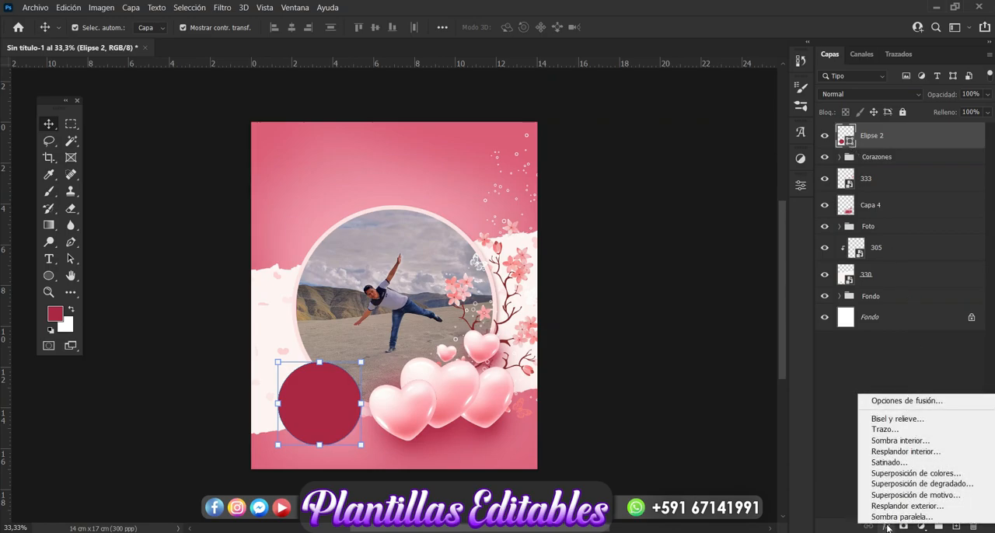
{"action": "left_click", "coordinate": [917, 489]}
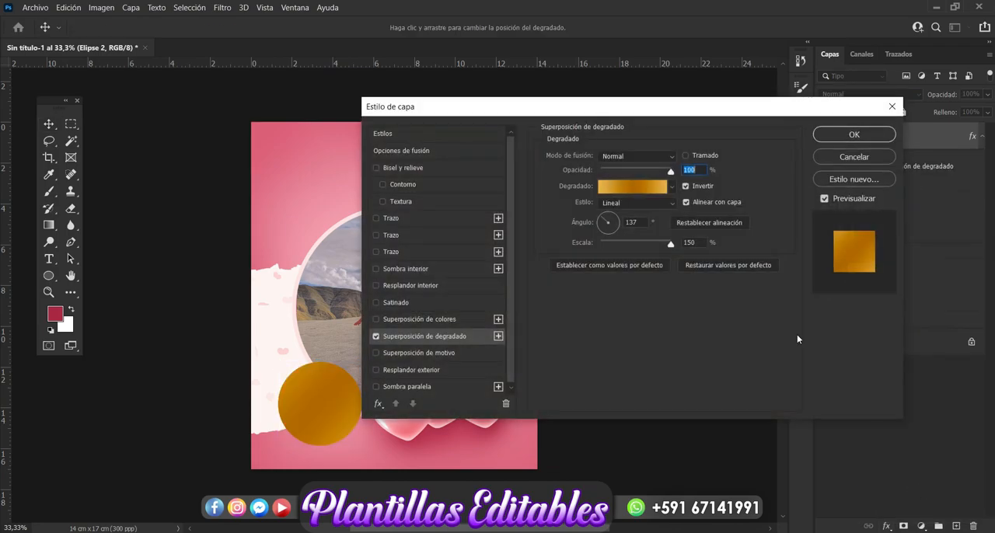
{"action": "left_click_drag", "start_coordinate": [640, 118], "coordinate": [790, 94]}
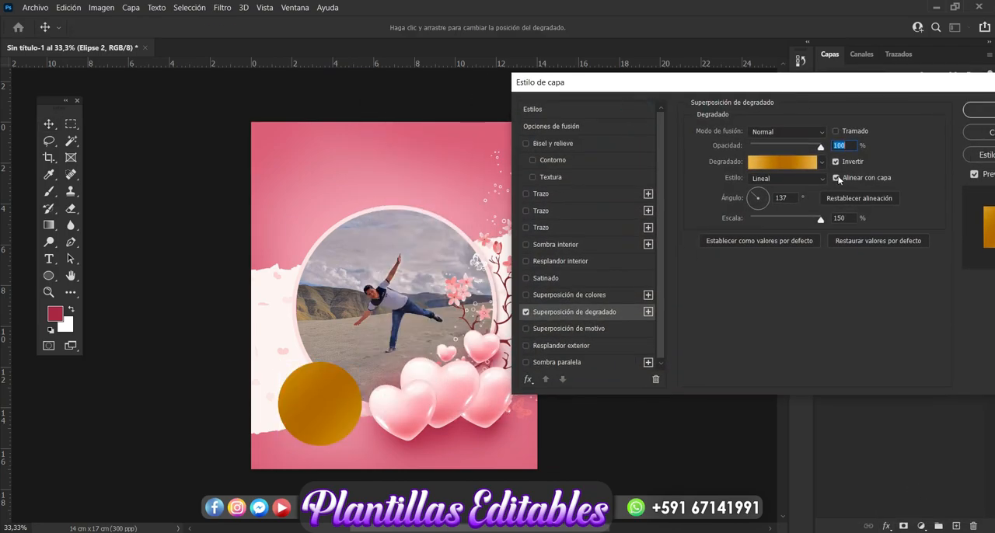
{"action": "left_click", "coordinate": [794, 166]}
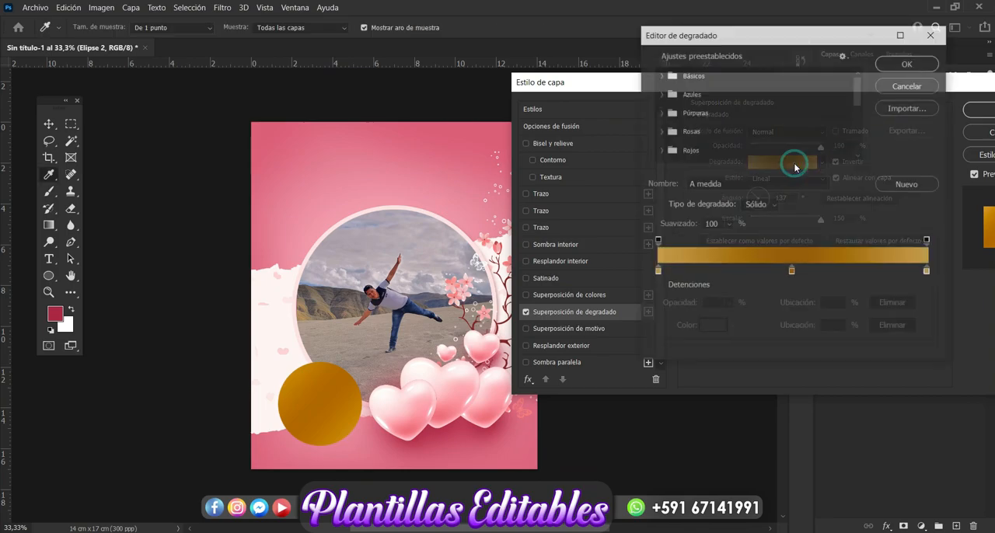
{"action": "left_click", "coordinate": [791, 271]}
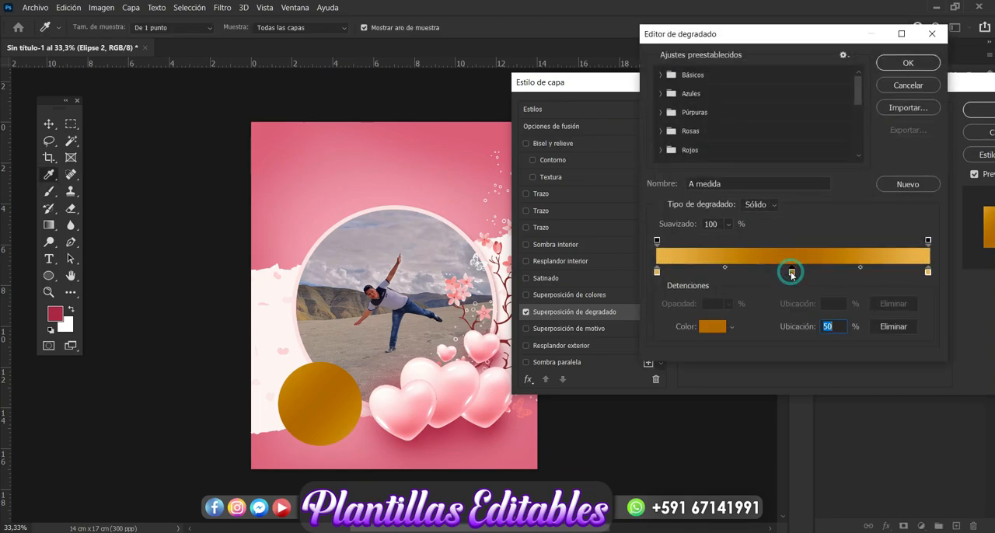
{"action": "left_click", "coordinate": [903, 327]}
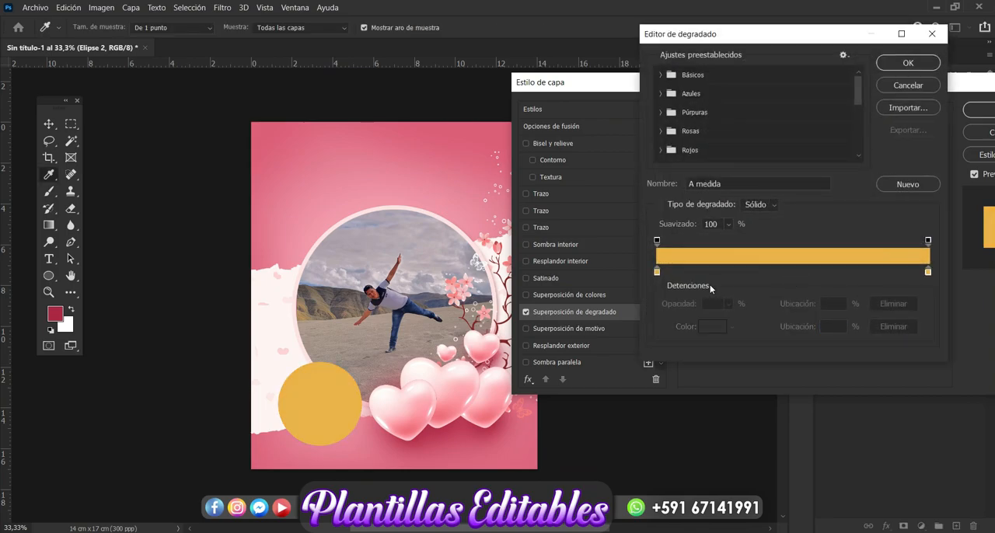
Set the gradient's end colours to light pink and crimson sampled from the card, and set its angle to 90°.
{"action": "left_click", "coordinate": [657, 272]}
{"action": "left_click", "coordinate": [416, 193]}
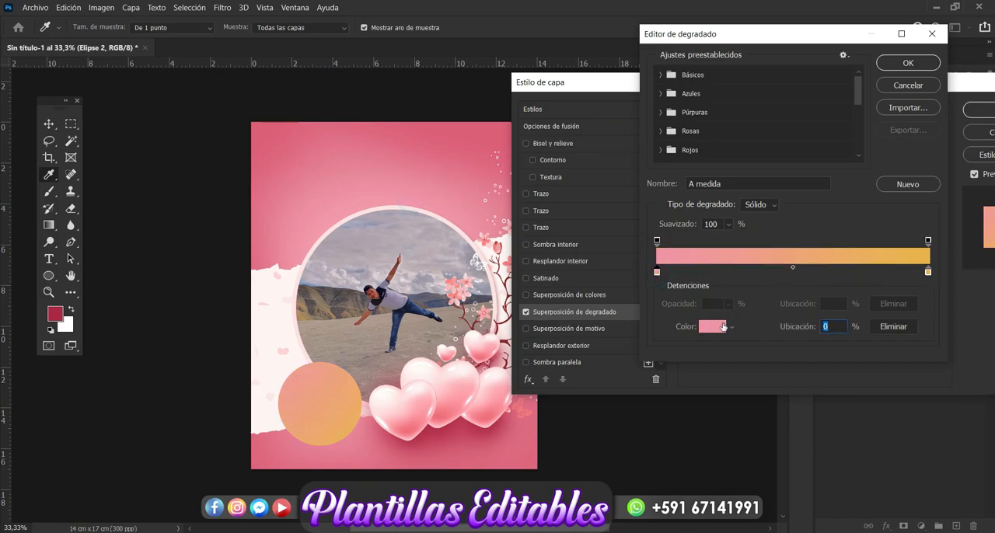
{"action": "left_click", "coordinate": [929, 272]}
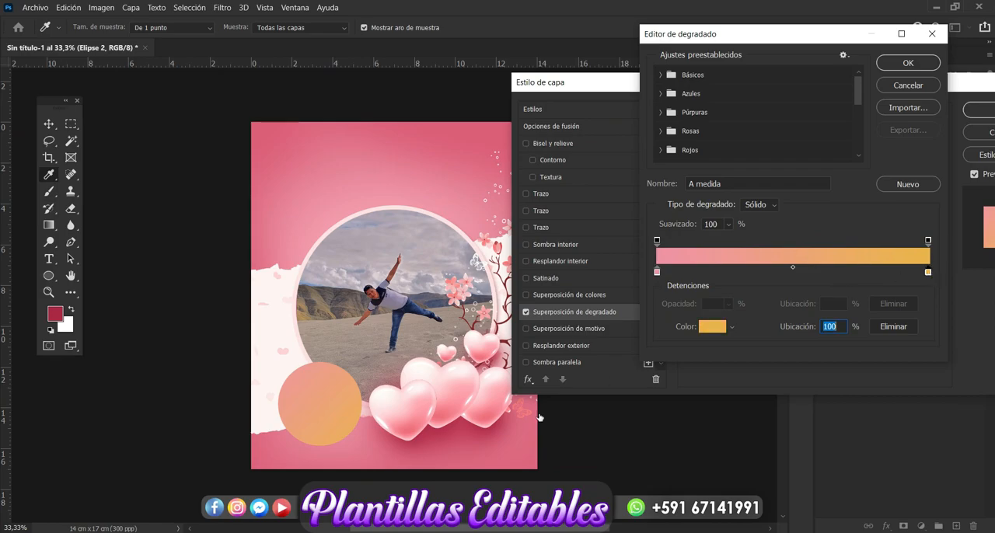
{"action": "left_click", "coordinate": [449, 423]}
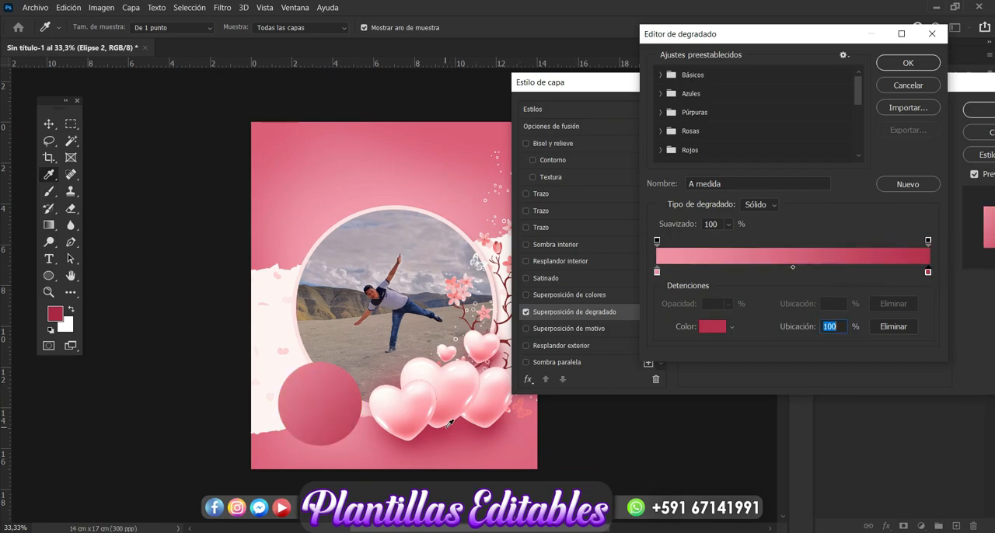
{"action": "left_click", "coordinate": [907, 69]}
{"action": "double_click", "coordinate": [789, 199]}
{"action": "type", "text": "90"}
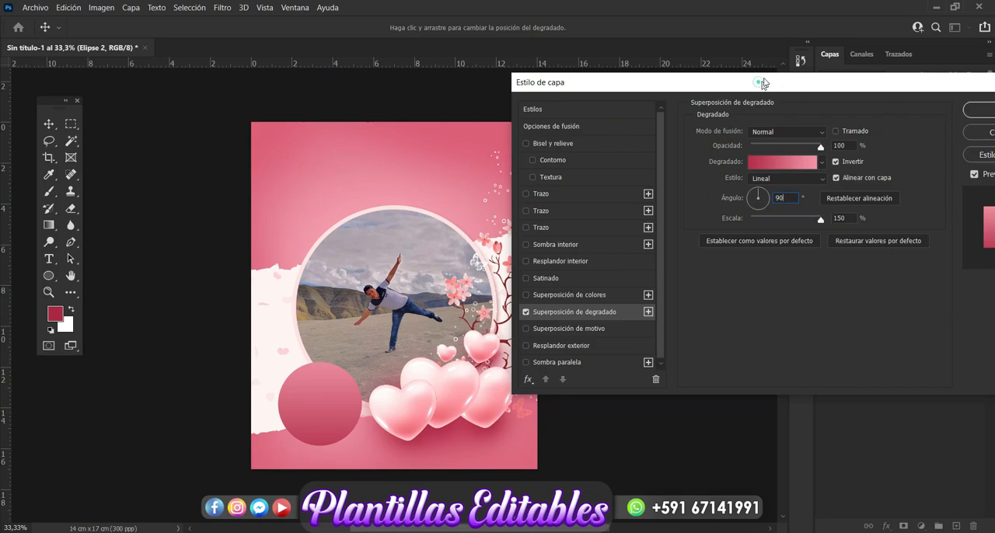
{"action": "left_click_drag", "start_coordinate": [759, 79], "coordinate": [771, 66]}
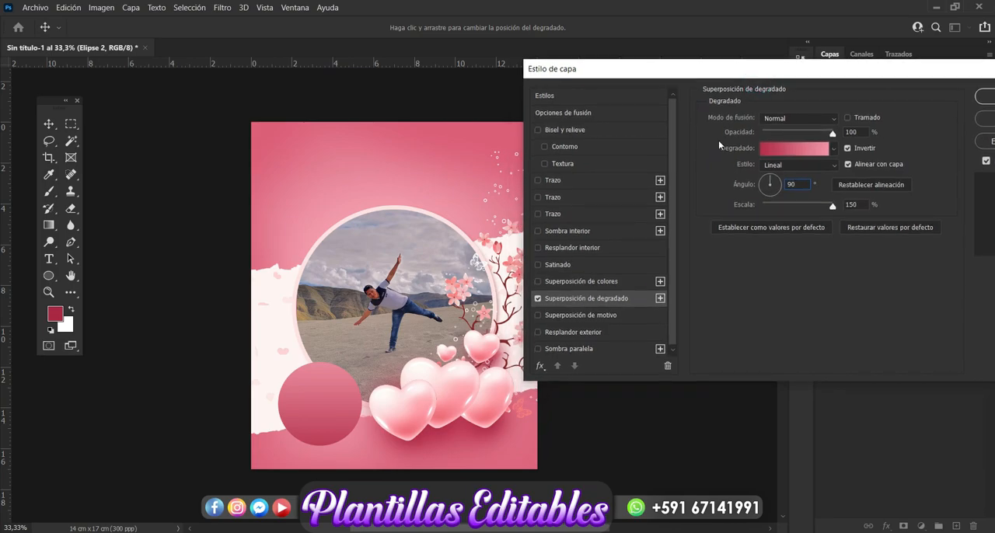
Add a drop shadow to the circle with a 90° angle, 10 px distance and 13 px size, and apply the layer style.
{"action": "left_click", "coordinate": [583, 349]}
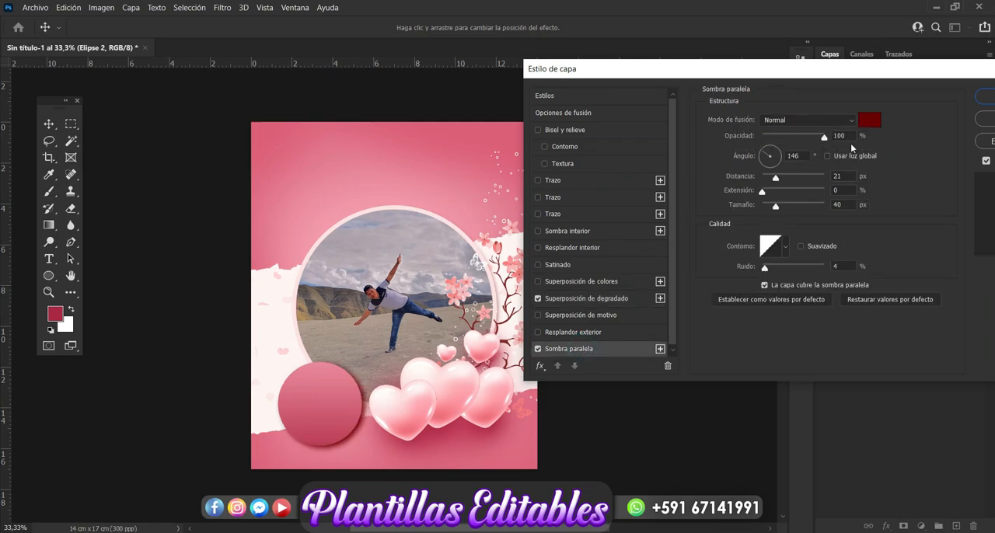
{"action": "double_click", "coordinate": [795, 157]}
{"action": "type", "text": "90"}
{"action": "key", "text": "Return"}
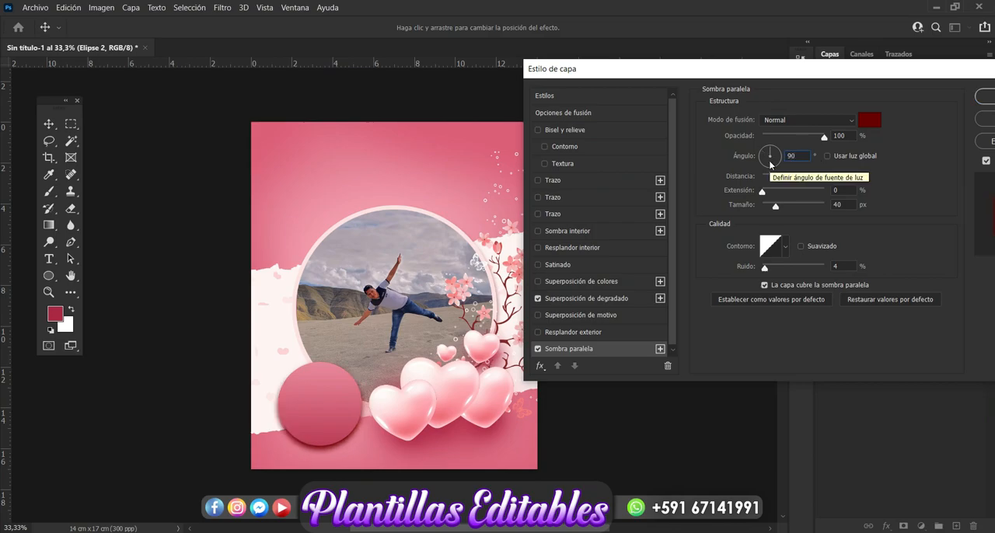
{"action": "left_click_drag", "start_coordinate": [774, 206], "coordinate": [769, 179]}
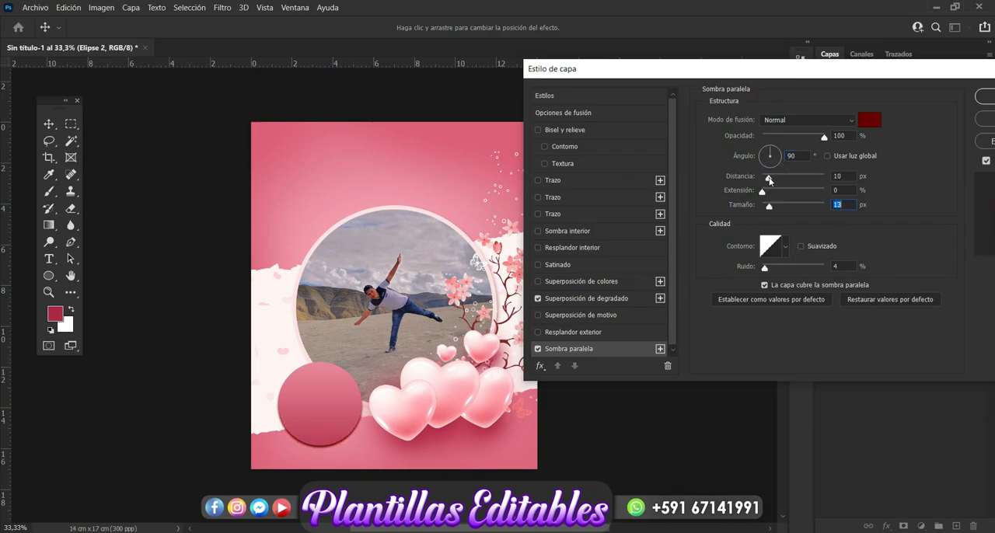
{"action": "left_click", "coordinate": [769, 180]}
{"action": "left_click", "coordinate": [986, 97]}
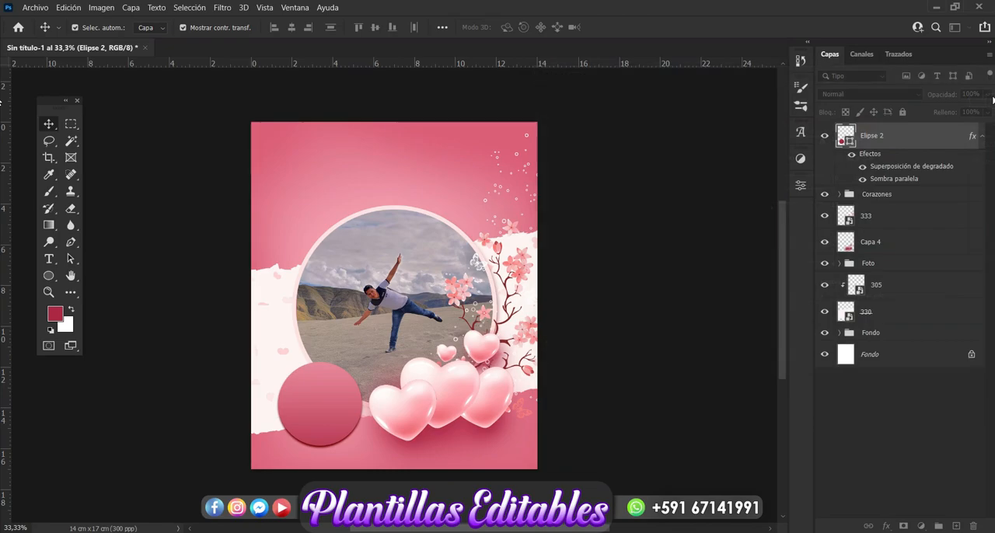
{"action": "left_click", "coordinate": [749, 312]}
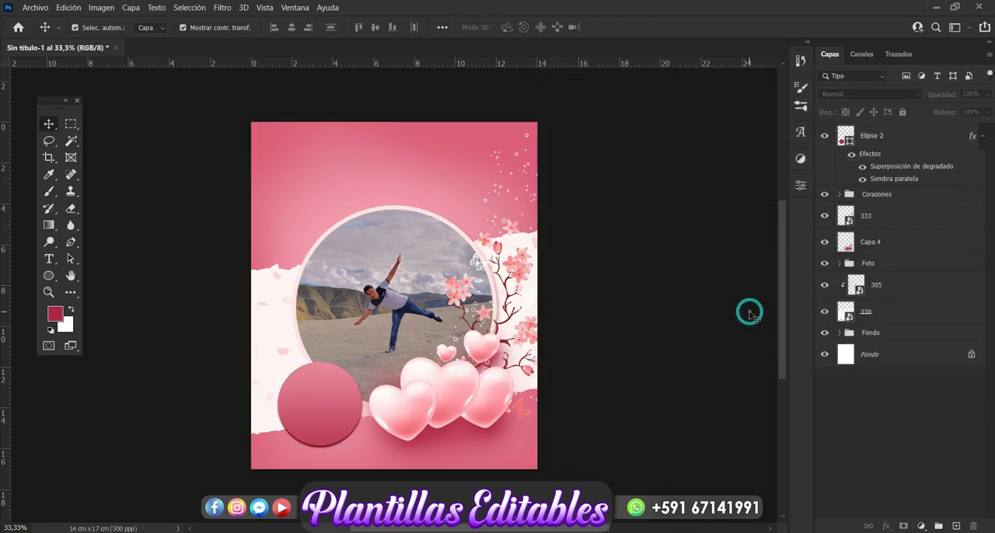
Apply the same 90° drop shadow, with 10 px distance and 13 px size, to the torn paper layer 330.
{"action": "left_click", "coordinate": [265, 435]}
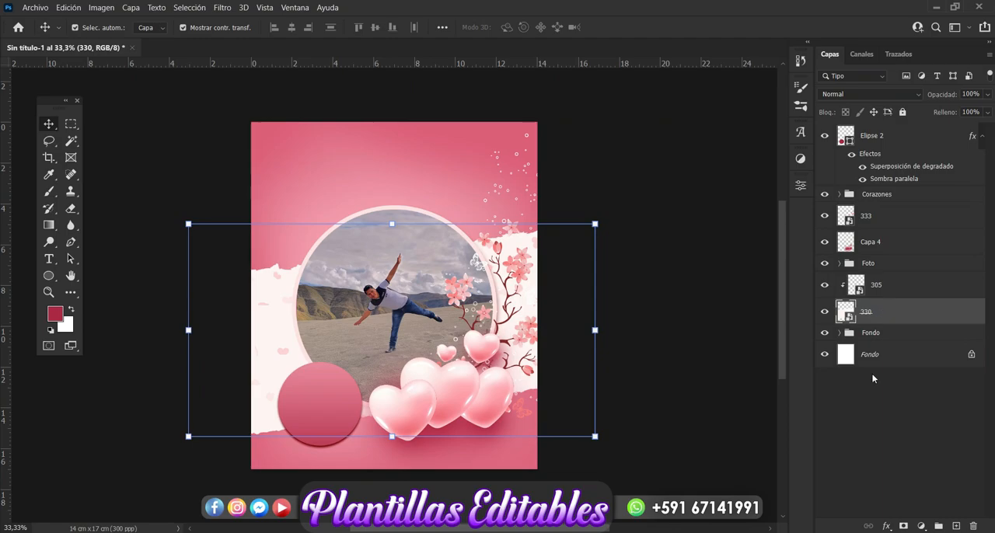
{"action": "left_click", "coordinate": [887, 528]}
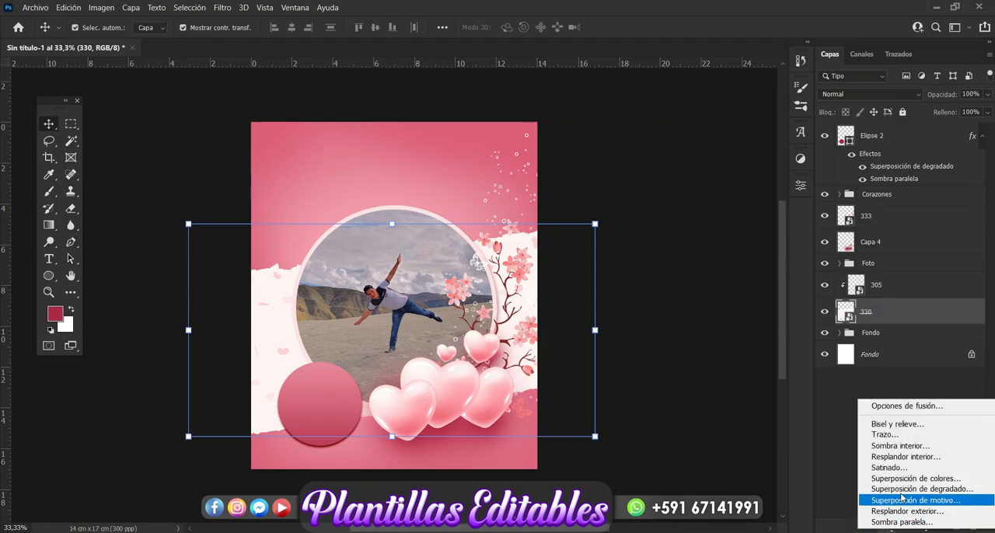
{"action": "left_click", "coordinate": [899, 523]}
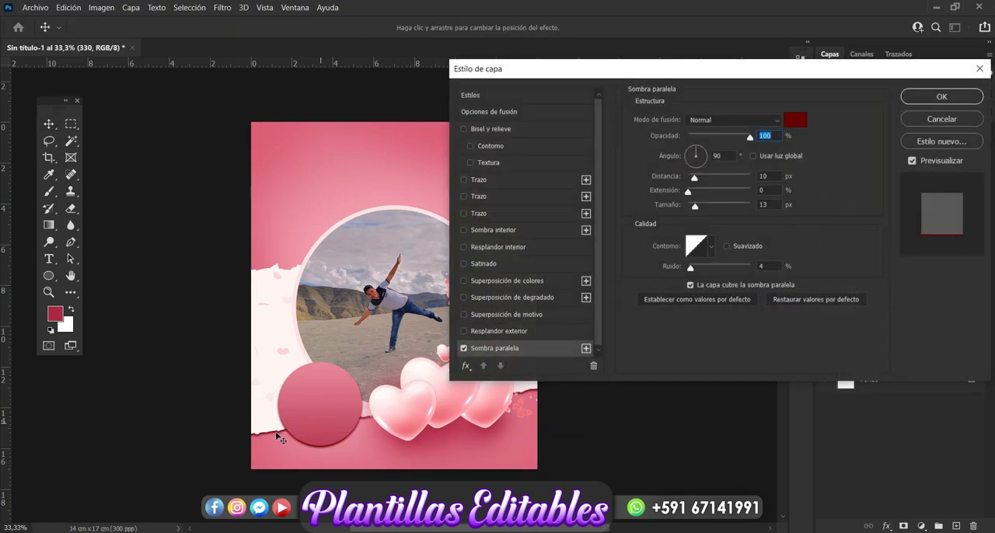
{"action": "left_click", "coordinate": [933, 94]}
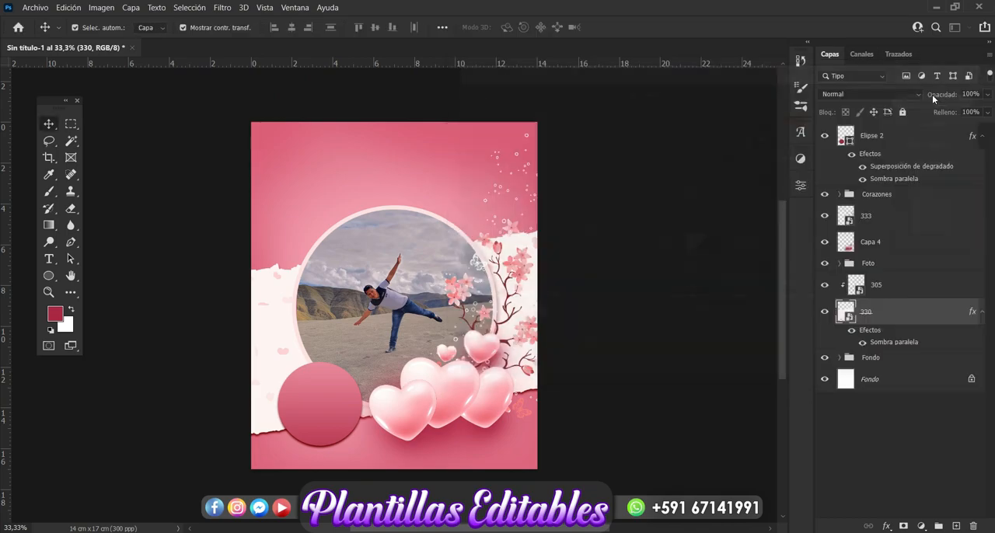
{"action": "left_click", "coordinate": [705, 377]}
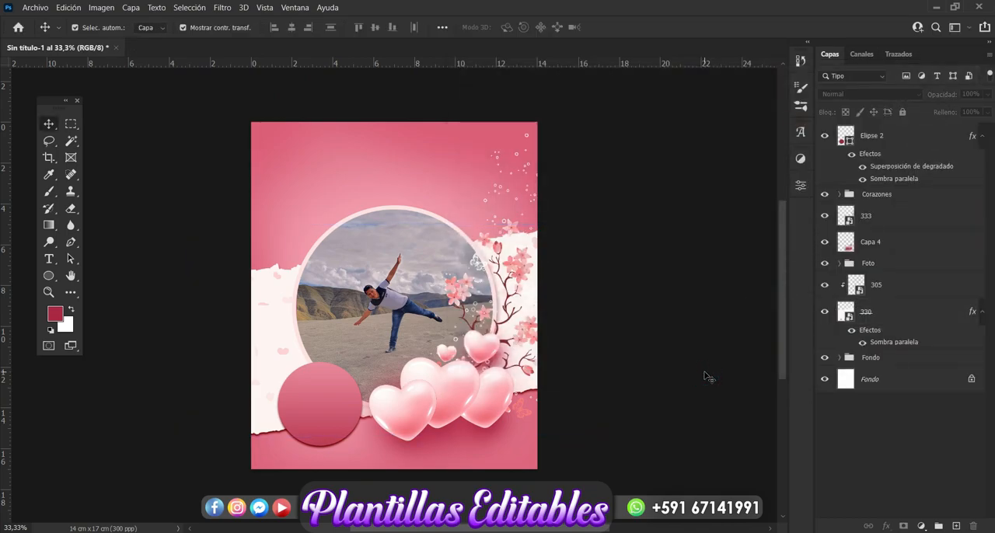
Add a 12 pt Magnolia Script text layer with the recipient's first name on the pink badge circle.
{"action": "key", "text": "ctrl+plus"}
{"action": "scroll", "coordinate": [706, 377], "scroll_direction": "down", "scroll_amount": 5}
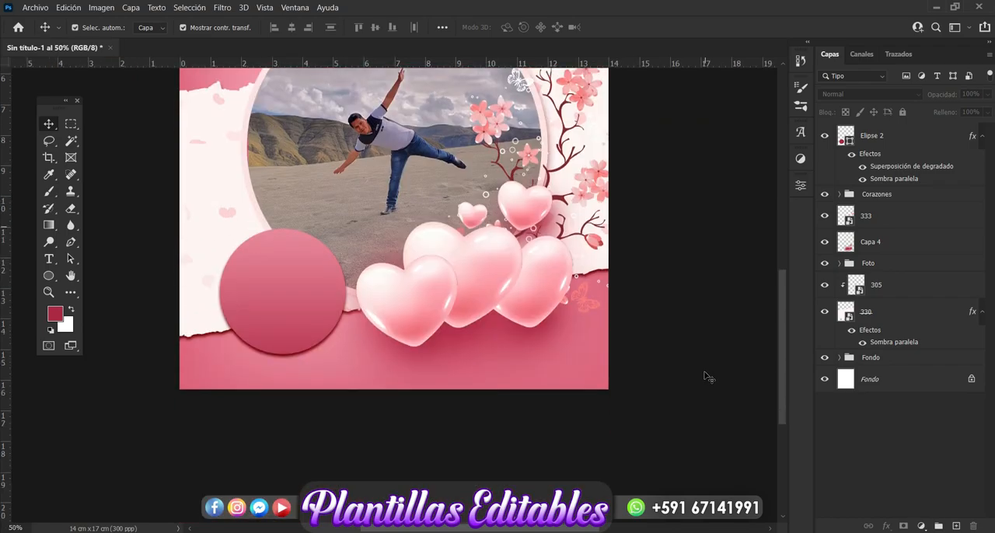
{"action": "scroll", "coordinate": [706, 378], "scroll_direction": "up", "scroll_amount": 1}
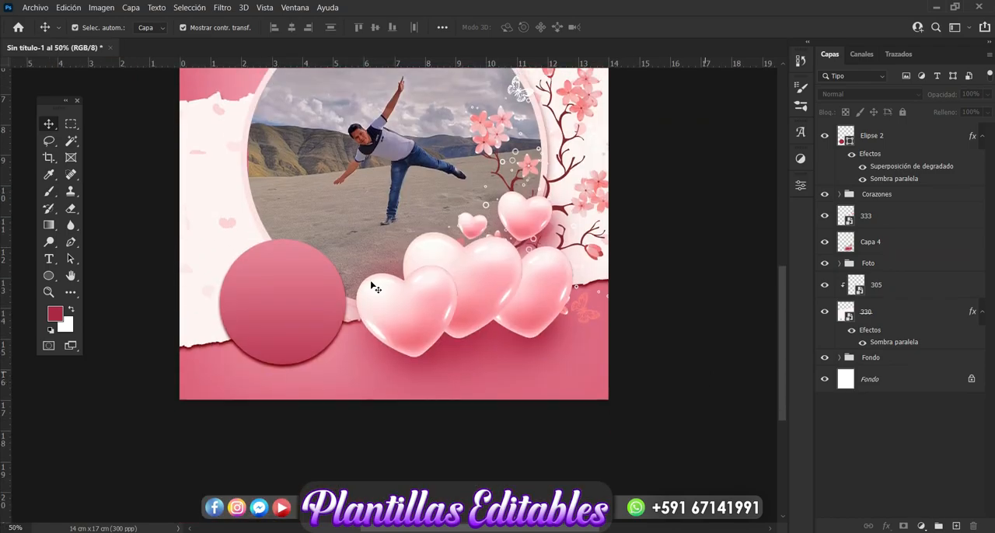
{"action": "left_click", "coordinate": [45, 261]}
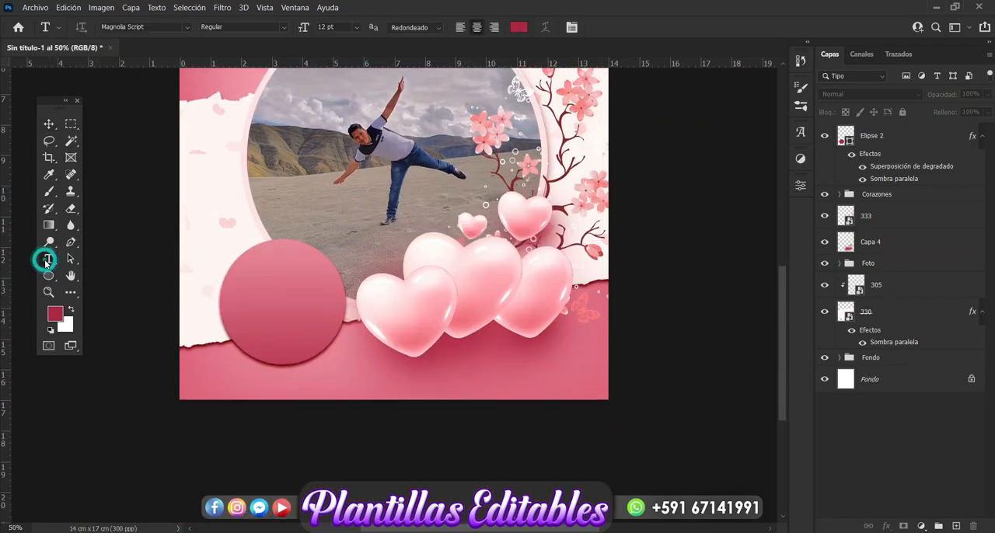
{"action": "left_click", "coordinate": [262, 276]}
{"action": "type", "text": "Mary"}
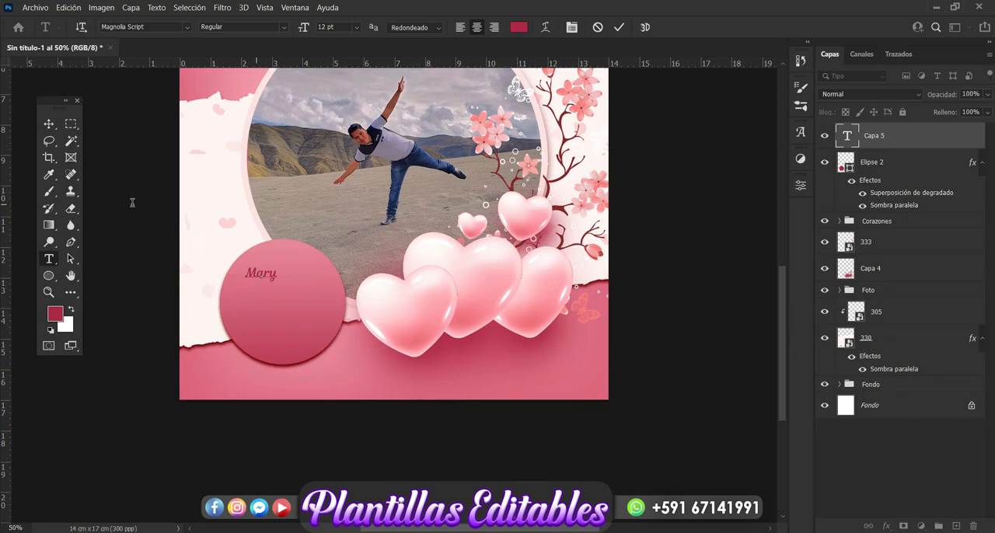
{"action": "left_click", "coordinate": [48, 124]}
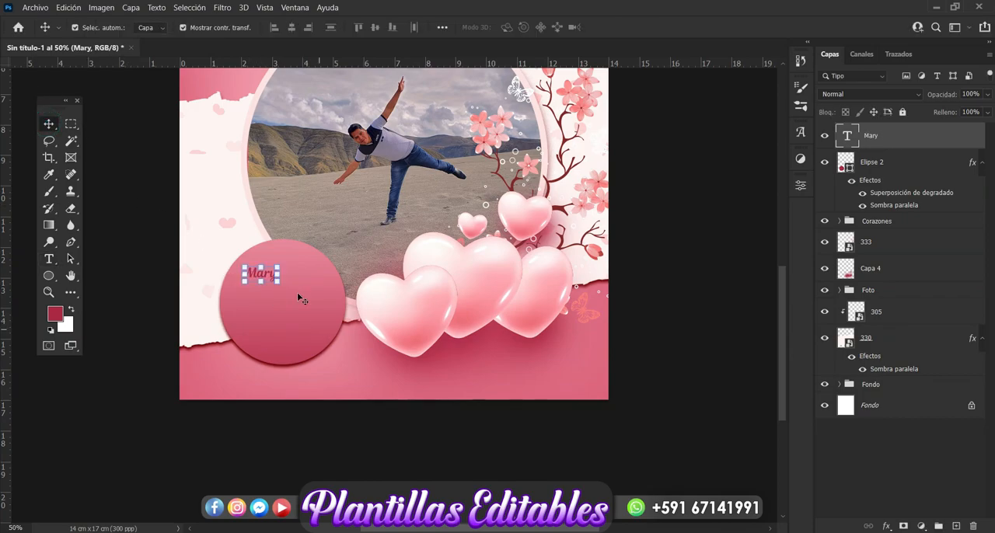
Enlarge the name text to nearly the badge circle's width and centre it inside the circle.
{"action": "left_click_drag", "start_coordinate": [284, 275], "coordinate": [346, 289]}
{"action": "mouse_move", "coordinate": [288, 296]}
{"action": "left_mouse_down"}
{"action": "mouse_move", "coordinate": [292, 310]}
{"action": "mouse_move", "coordinate": [248, 311]}
{"action": "mouse_move", "coordinate": [299, 315]}
{"action": "mouse_move", "coordinate": [248, 311]}
{"action": "mouse_move", "coordinate": [283, 313]}
{"action": "left_mouse_up"}
{"action": "left_click_drag", "start_coordinate": [323, 284], "coordinate": [335, 275]}
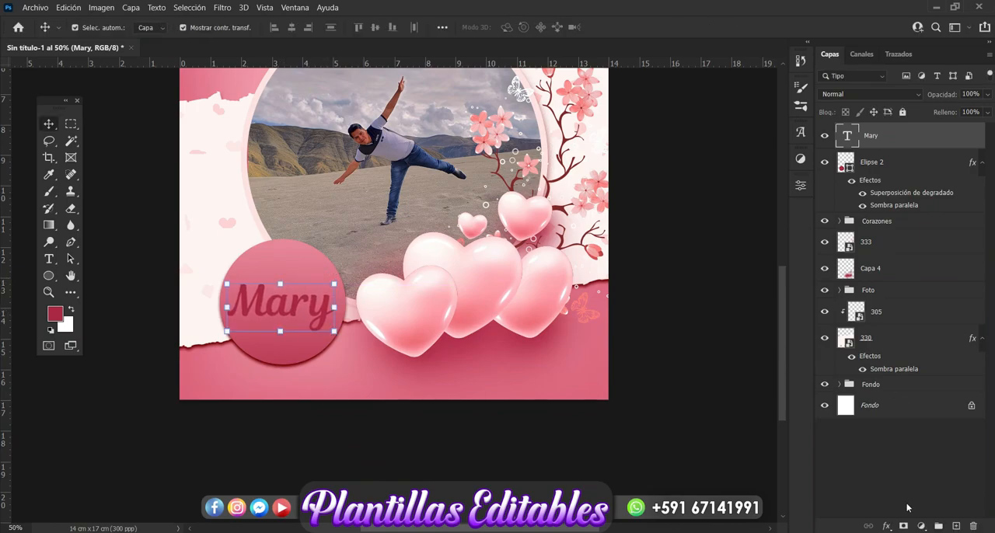
Add a very light pink colour overlay at 100% opacity and a drop shadow to the name text.
{"action": "left_click", "coordinate": [887, 527]}
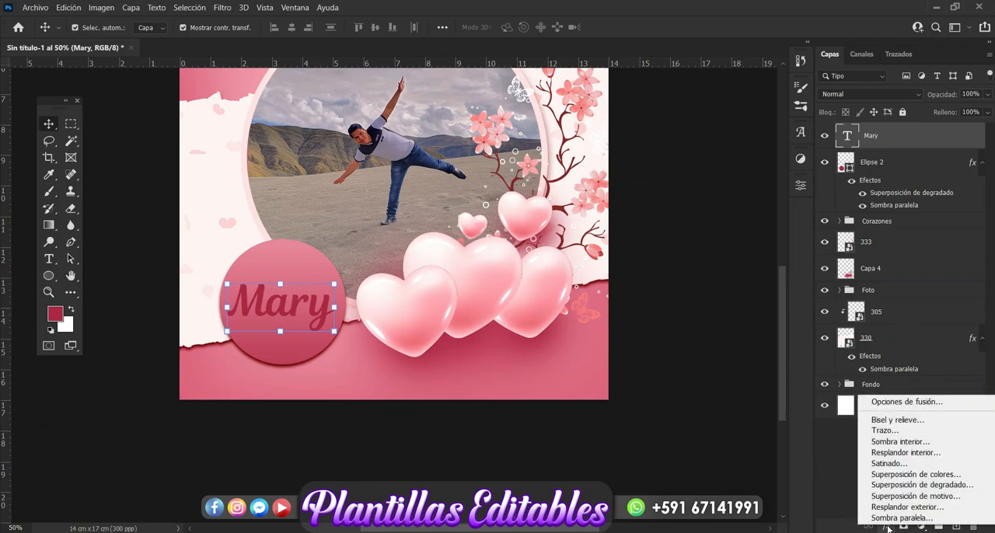
{"action": "left_click", "coordinate": [905, 476]}
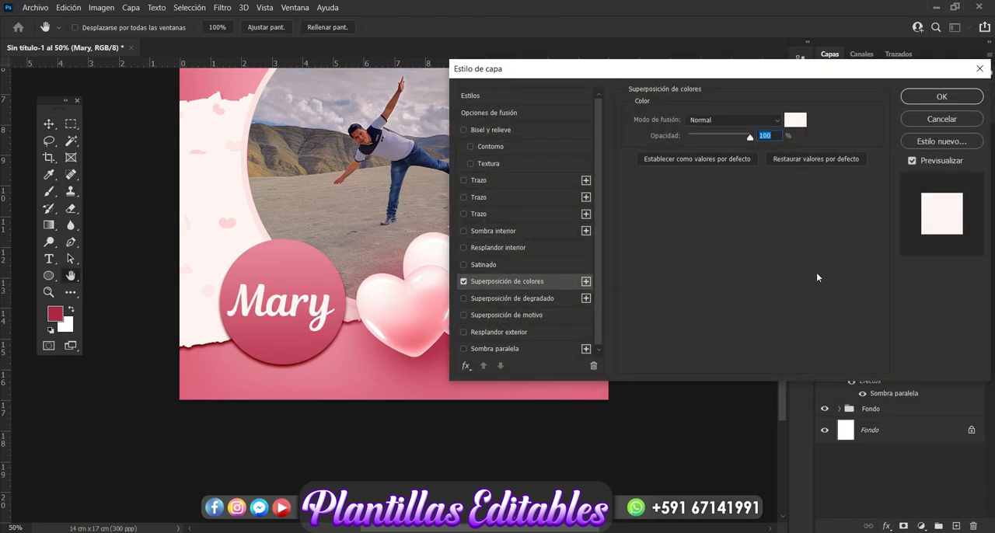
{"action": "left_click", "coordinate": [498, 351]}
Add an outside stroke to the name text, coloured with pink sampled from the front heart, and set its size to 6 px.
{"action": "left_click", "coordinate": [509, 182]}
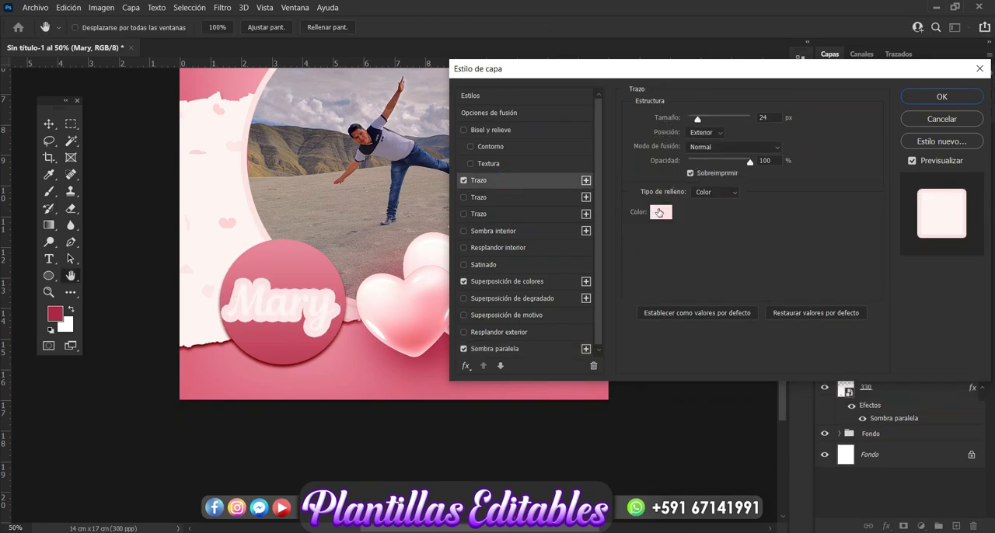
{"action": "left_click", "coordinate": [659, 213]}
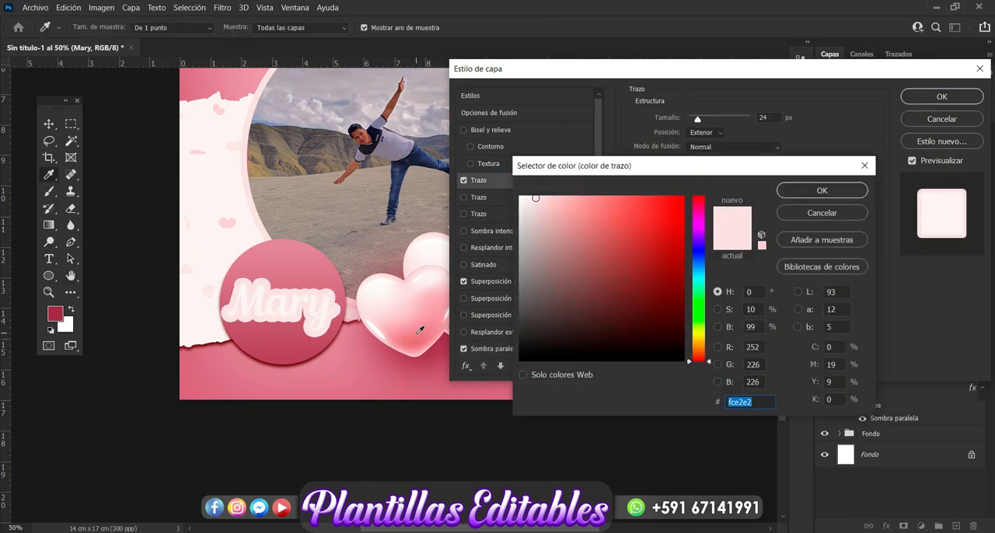
{"action": "left_click", "coordinate": [420, 330]}
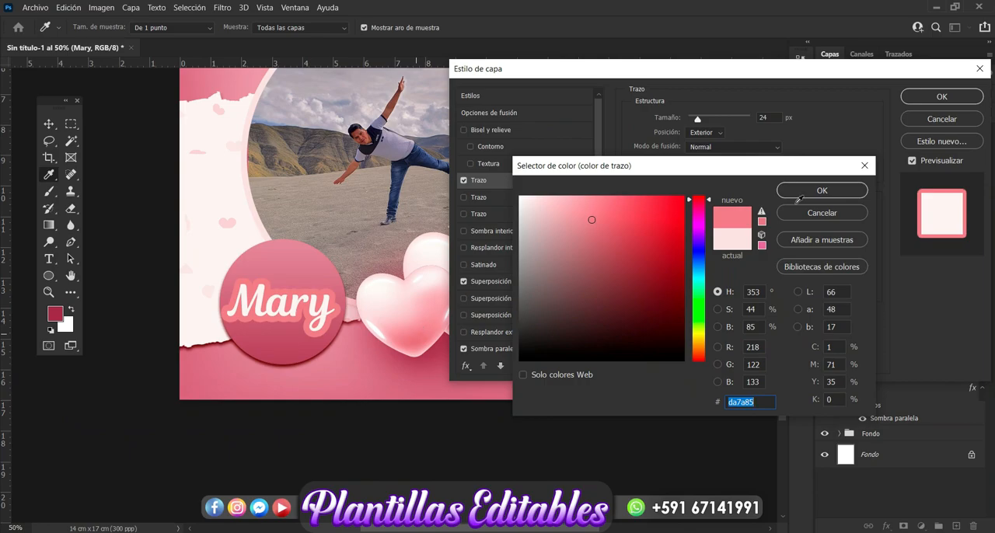
{"action": "left_click", "coordinate": [821, 191]}
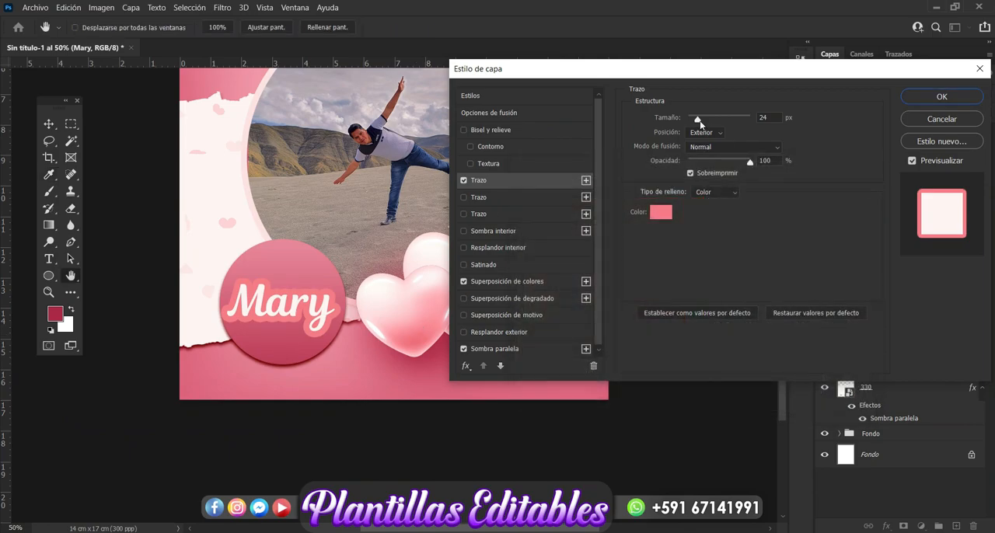
{"action": "left_click_drag", "start_coordinate": [699, 121], "coordinate": [692, 121]}
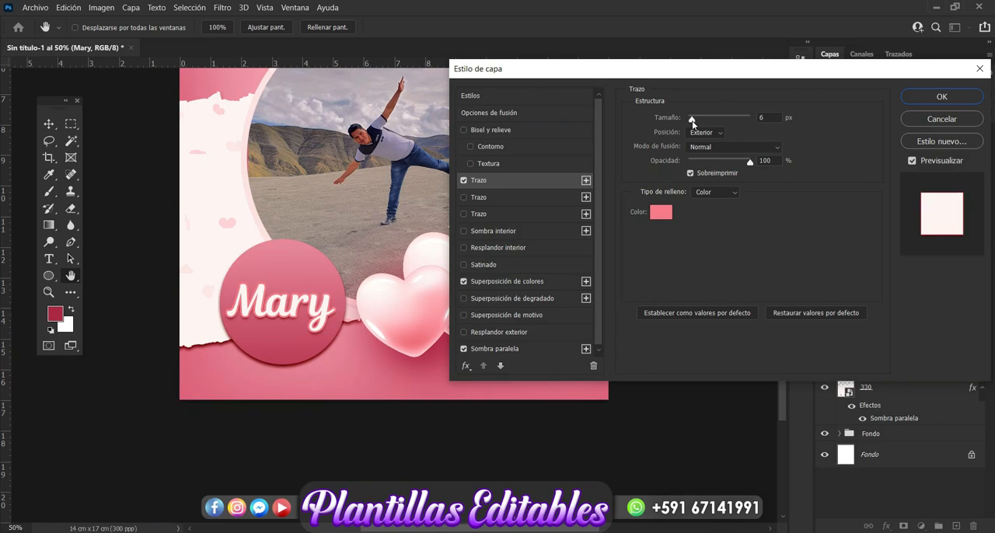
Add a bevel and emboss with 2 px size and 5 px soften to the name text, and apply the layer style.
{"action": "left_click", "coordinate": [528, 129]}
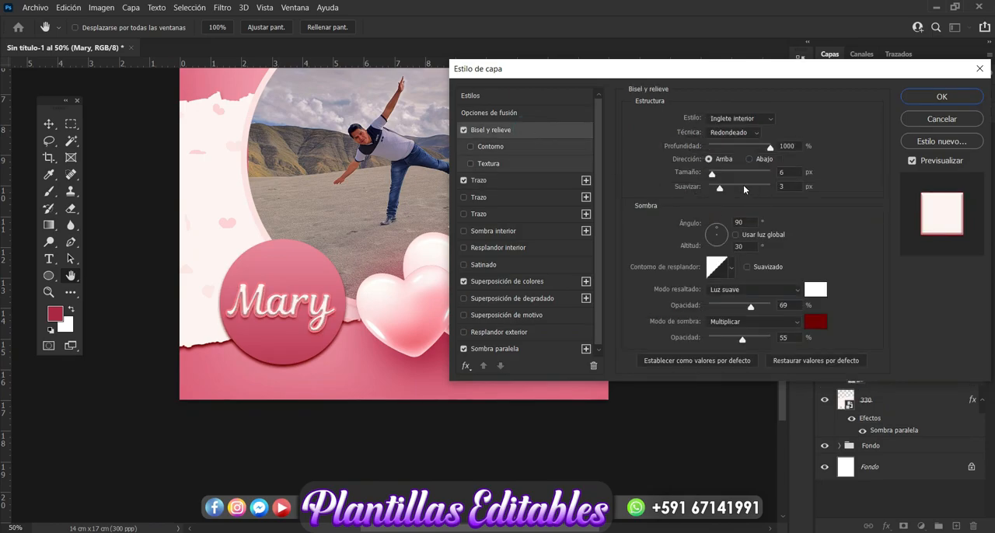
{"action": "left_click_drag", "start_coordinate": [718, 188], "coordinate": [724, 191]}
{"action": "left_click", "coordinate": [727, 189]}
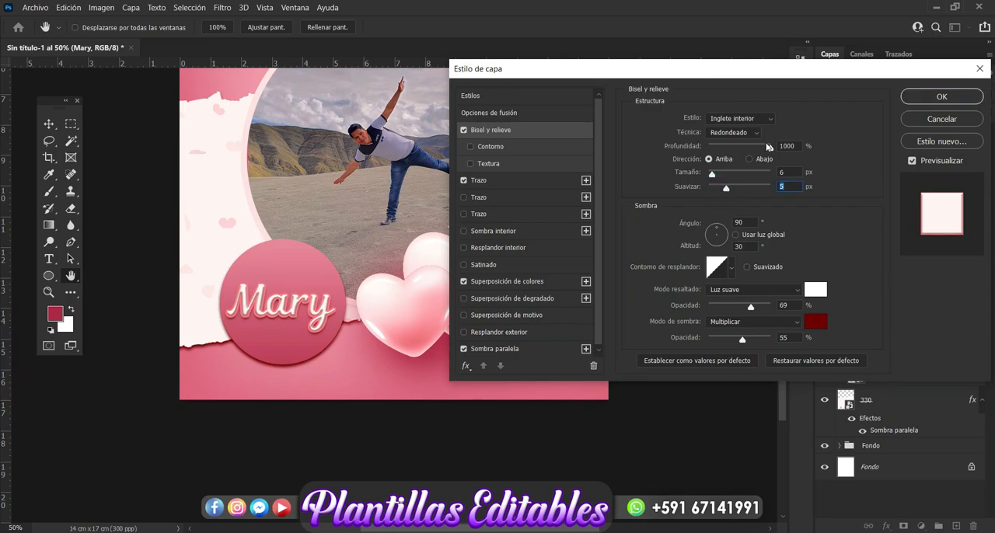
{"action": "left_click", "coordinate": [708, 173]}
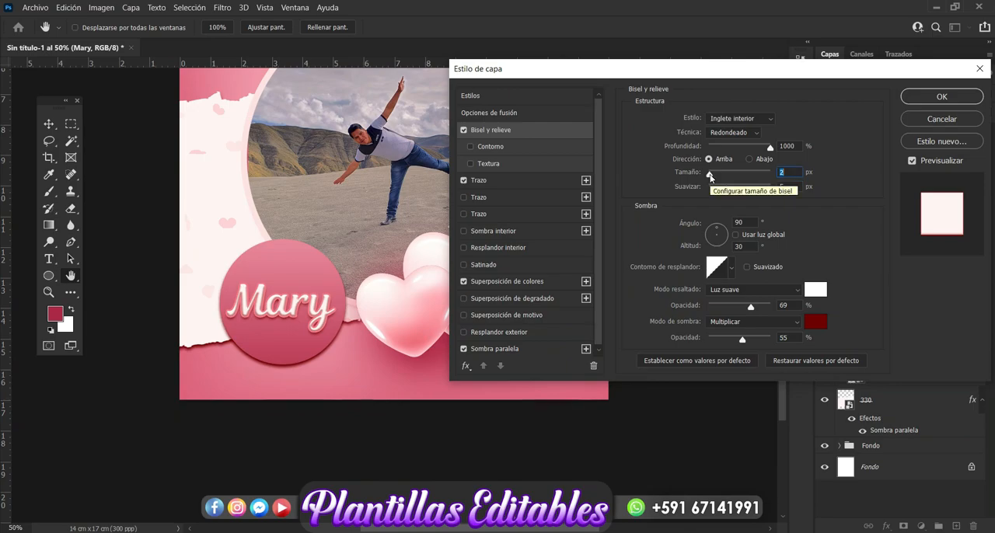
{"action": "left_click", "coordinate": [942, 97]}
Add the two-line Magnolia Script text "Eres al amor / de mi vida." in the pink area above the photo circle.
{"action": "scroll", "coordinate": [739, 223], "scroll_direction": "up", "scroll_amount": 3}
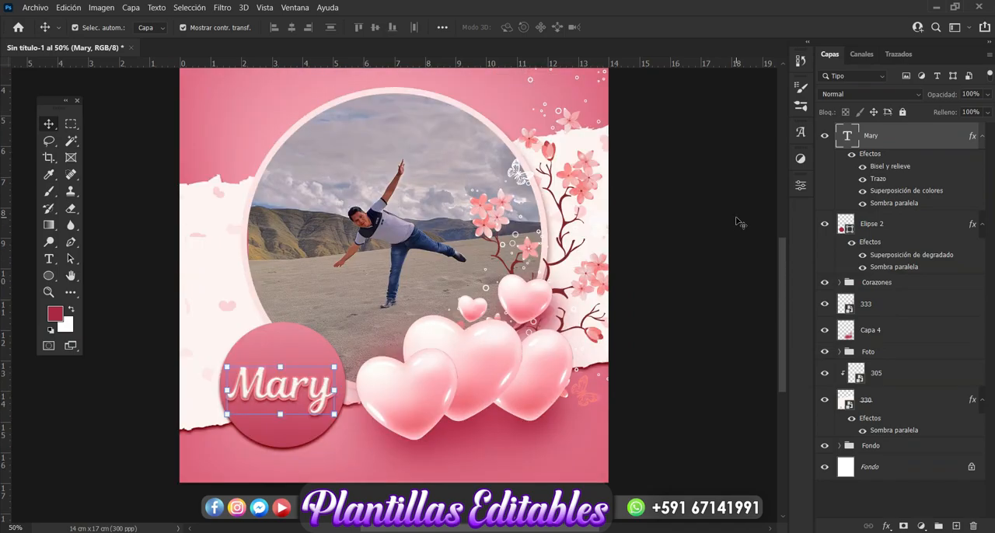
{"action": "scroll", "coordinate": [738, 223], "scroll_direction": "up", "scroll_amount": 3}
{"action": "scroll", "coordinate": [738, 223], "scroll_direction": "up", "scroll_amount": 1}
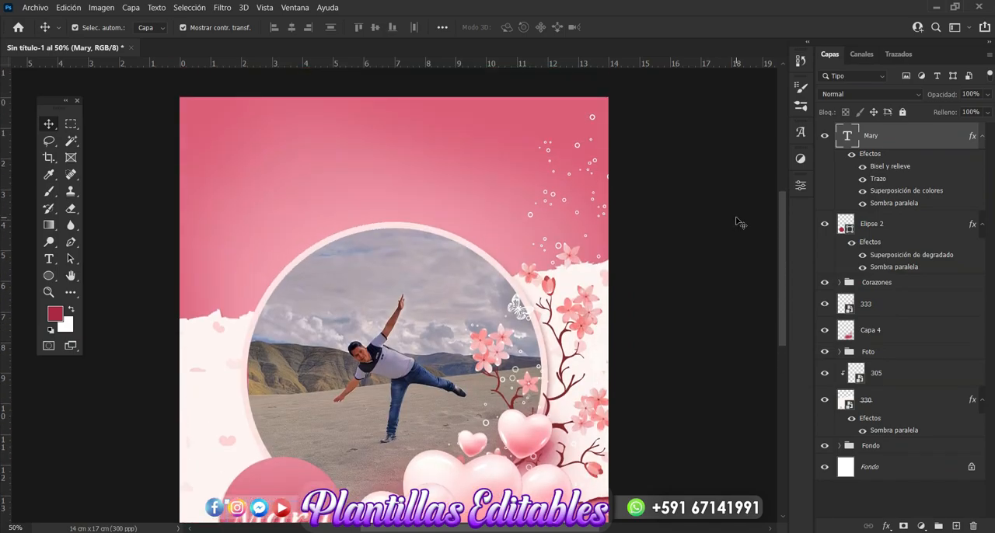
{"action": "left_click", "coordinate": [50, 259]}
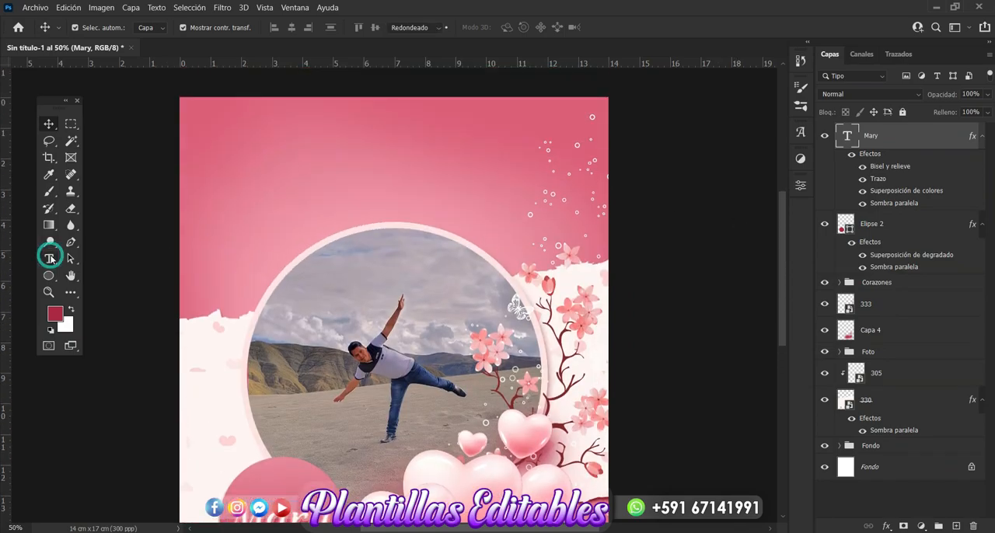
{"action": "left_click", "coordinate": [273, 169]}
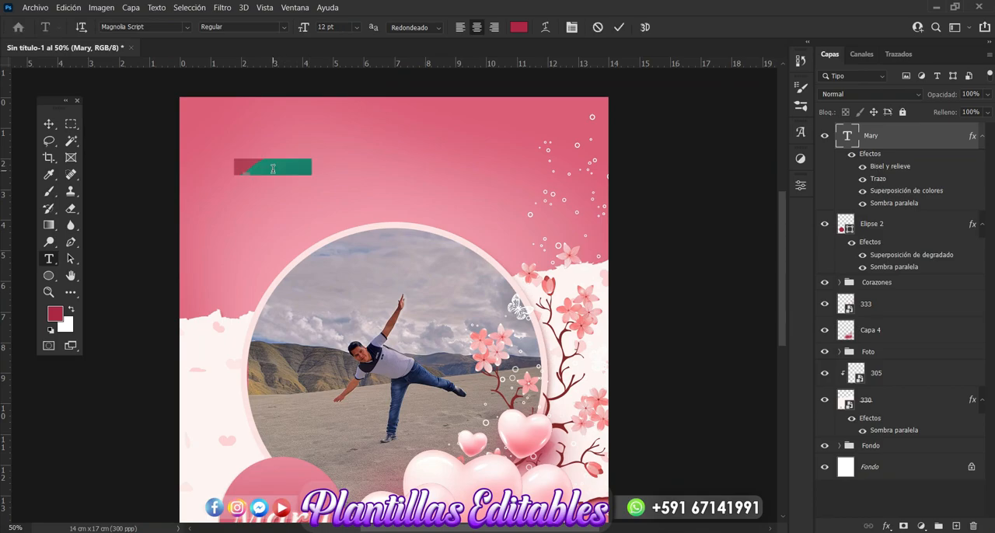
{"action": "type", "text": "Eres"}
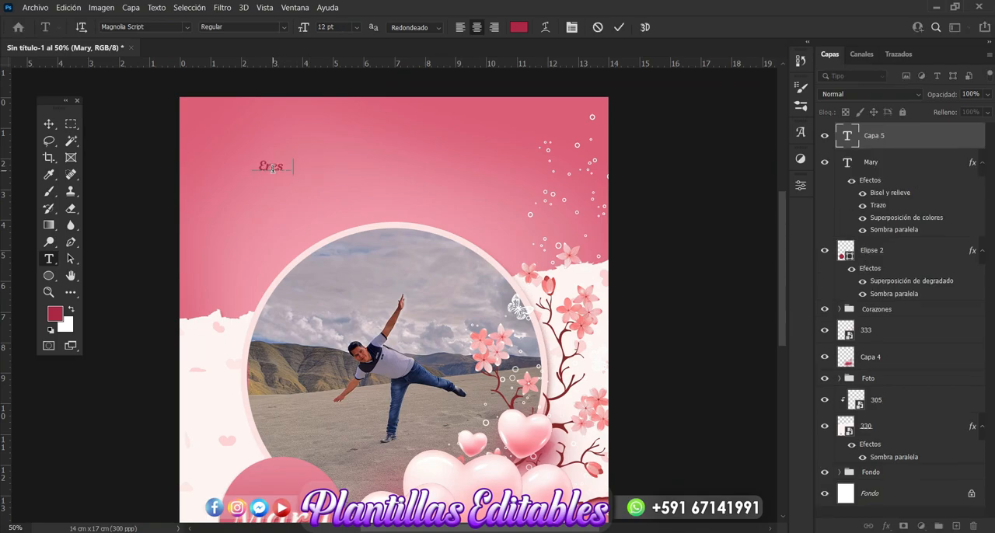
{"action": "type", "text": " al amor de"}
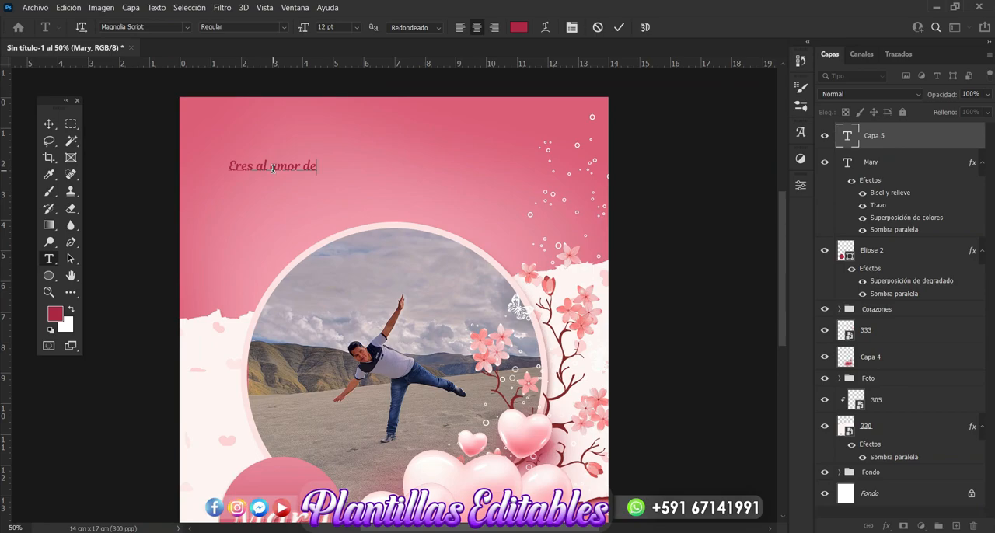
{"action": "key", "text": "BackSpace"}
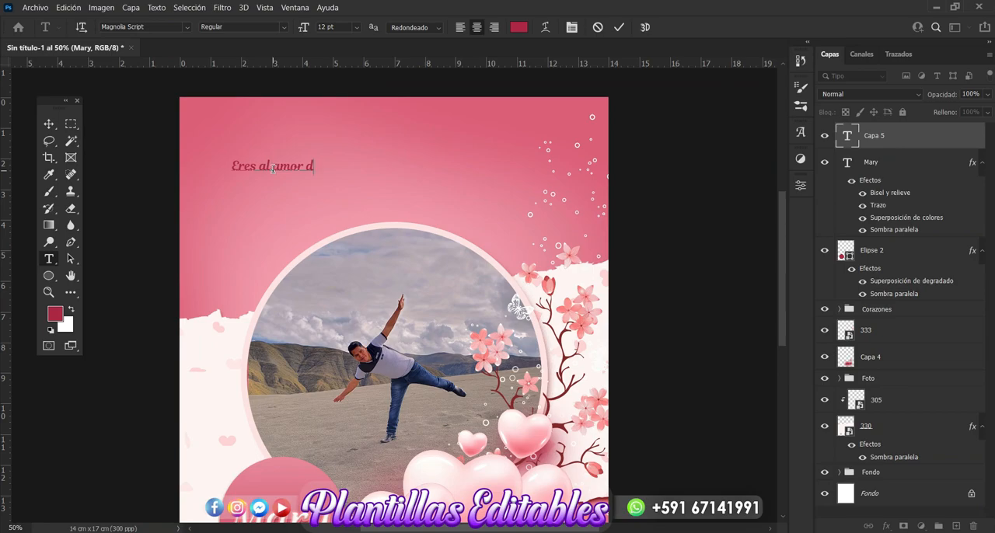
{"action": "key", "text": "BackSpace"}
{"action": "key", "text": "BackSpace"}
{"action": "type", "text": "de mi vi"}
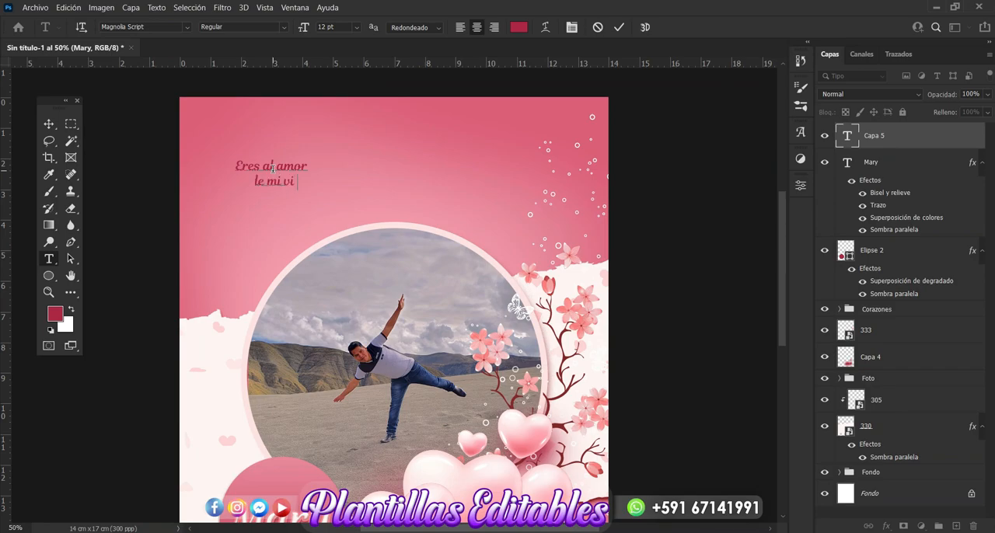
{"action": "type", "text": "da."}
{"action": "left_click", "coordinate": [49, 124]}
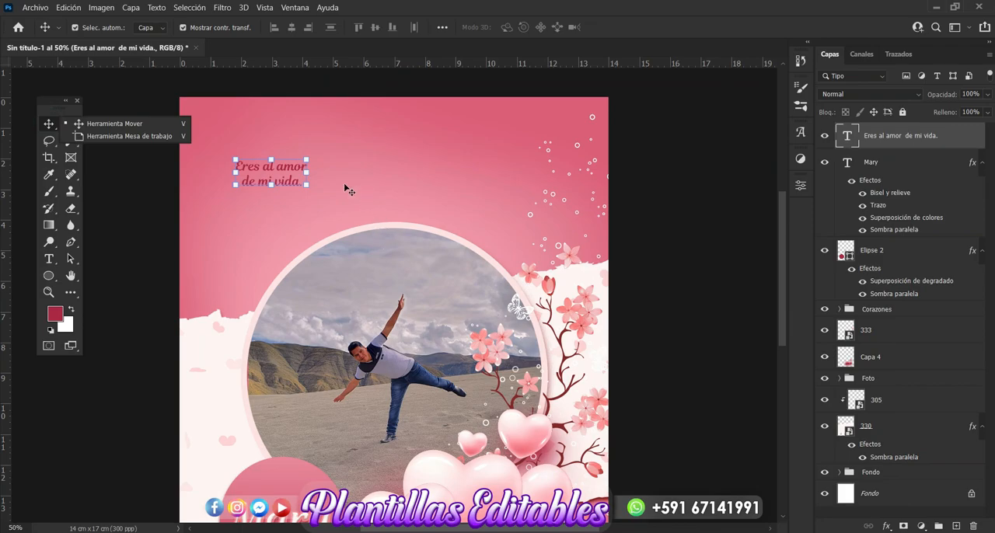
Scale the phrase text to about 325% and place it centred above the photo circle.
{"action": "left_click_drag", "start_coordinate": [308, 171], "coordinate": [465, 196]}
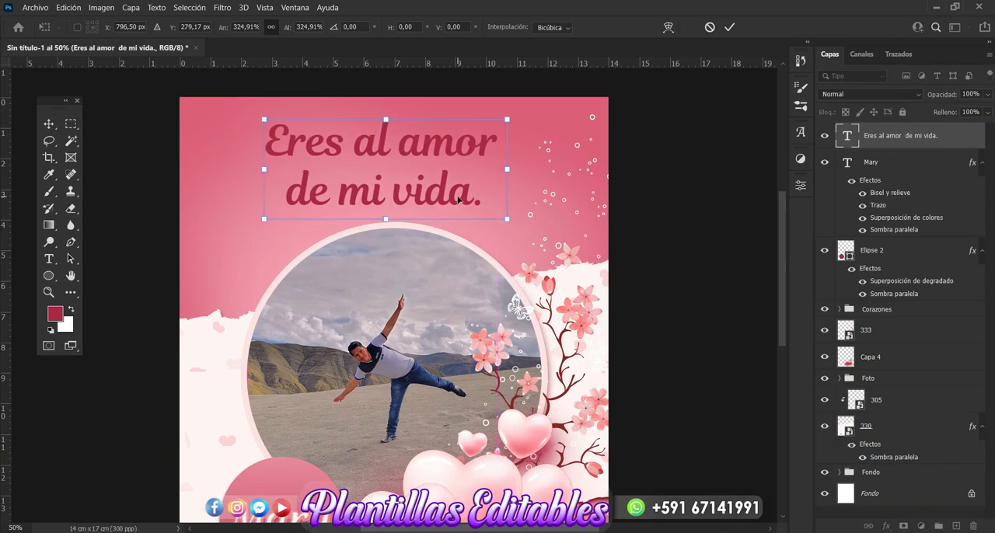
{"action": "key", "text": "Return"}
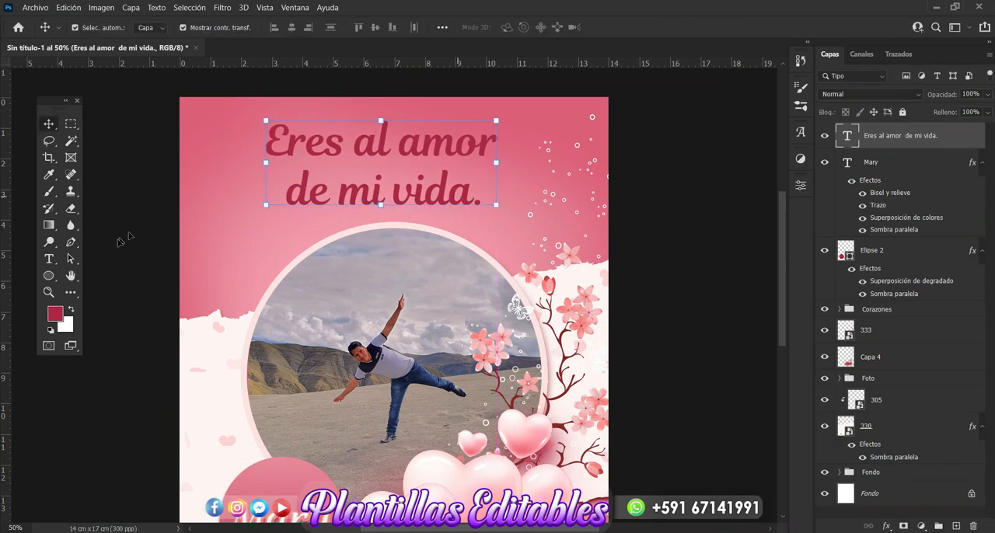
{"action": "left_click", "coordinate": [73, 275]}
{"action": "left_click", "coordinate": [48, 123]}
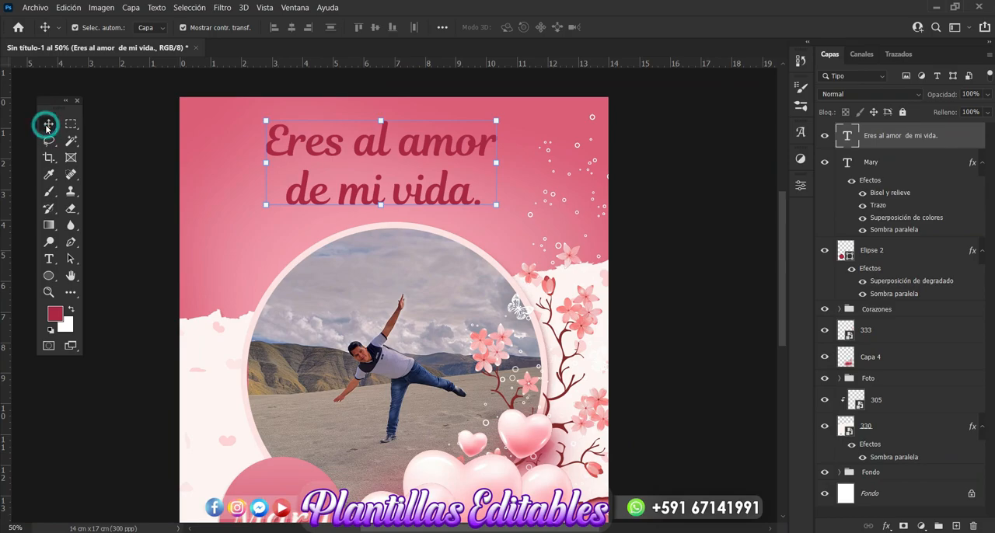
Set the line spacing of the phrase "Eres al amor de mi vida." to 36 pt.
{"action": "left_click", "coordinate": [801, 185]}
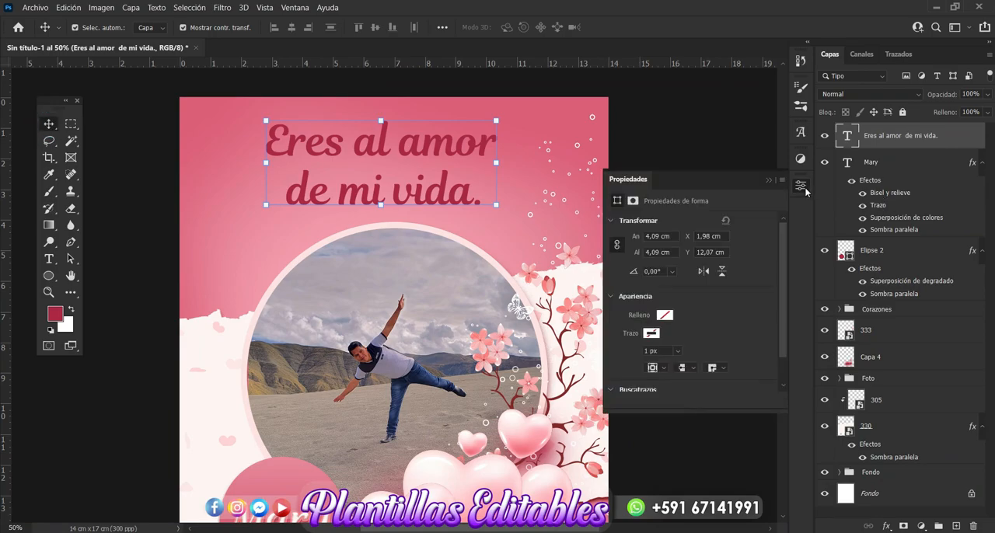
{"action": "left_click_drag", "start_coordinate": [778, 276], "coordinate": [782, 298]}
{"action": "left_click", "coordinate": [730, 304]}
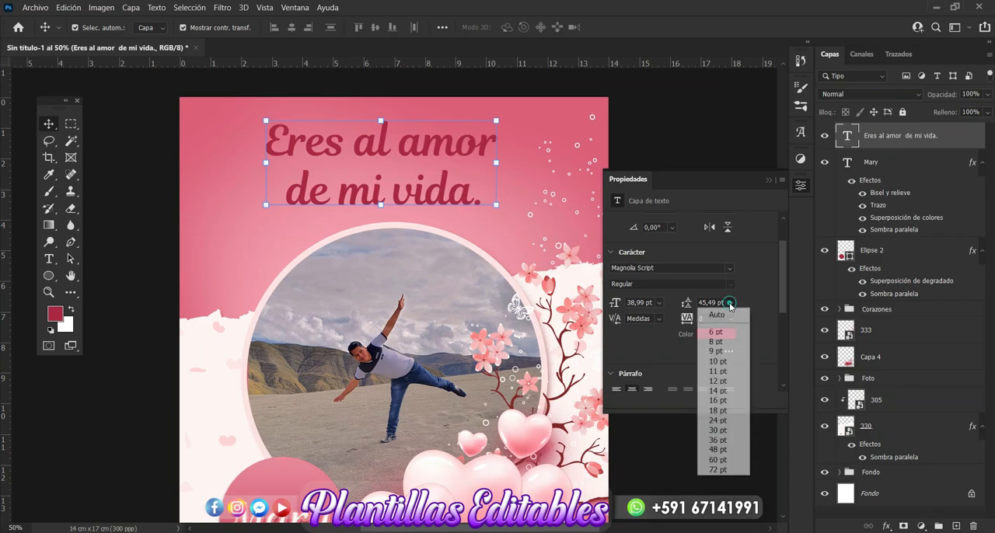
{"action": "left_click", "coordinate": [716, 430]}
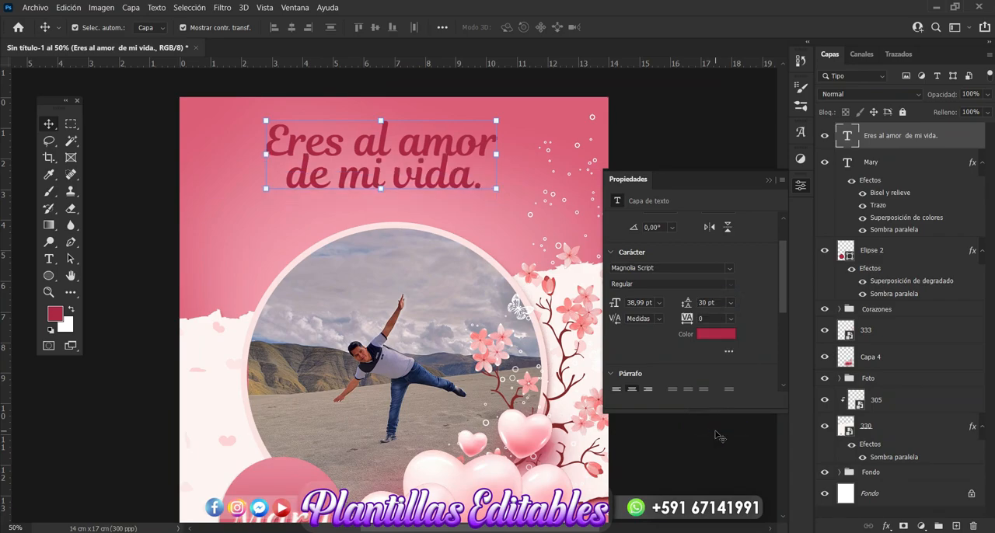
{"action": "left_click", "coordinate": [731, 304]}
{"action": "left_click", "coordinate": [724, 440]}
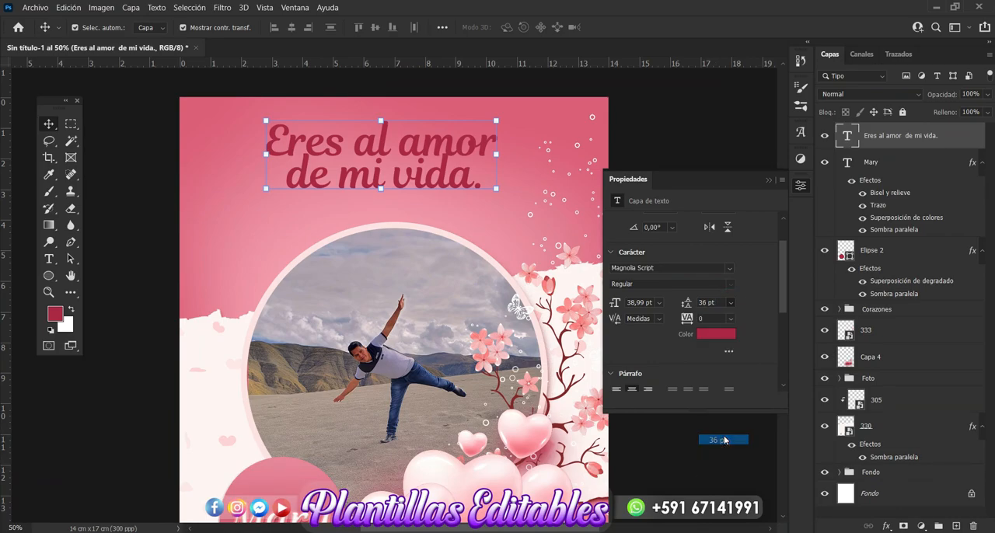
{"action": "left_click", "coordinate": [770, 181]}
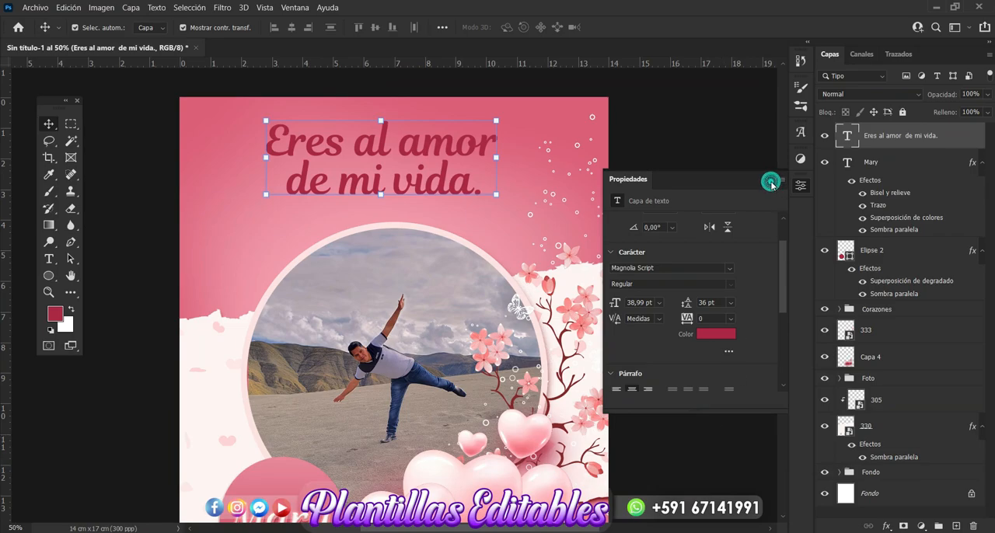
Add a 3 px white (#ffffff) outside stroke to the phrase text "Eres al amor de mi vida.".
{"action": "left_click", "coordinate": [886, 527]}
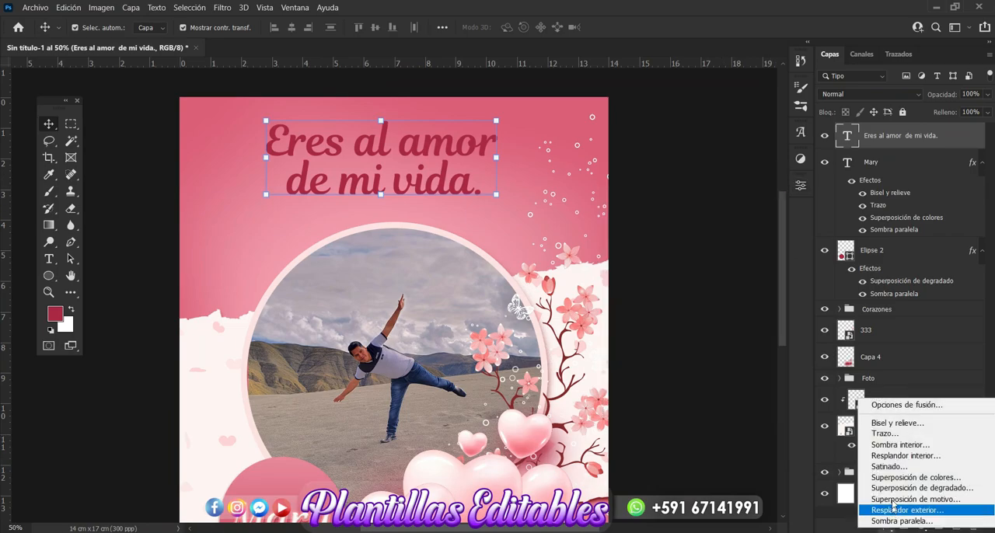
{"action": "left_click", "coordinate": [886, 434]}
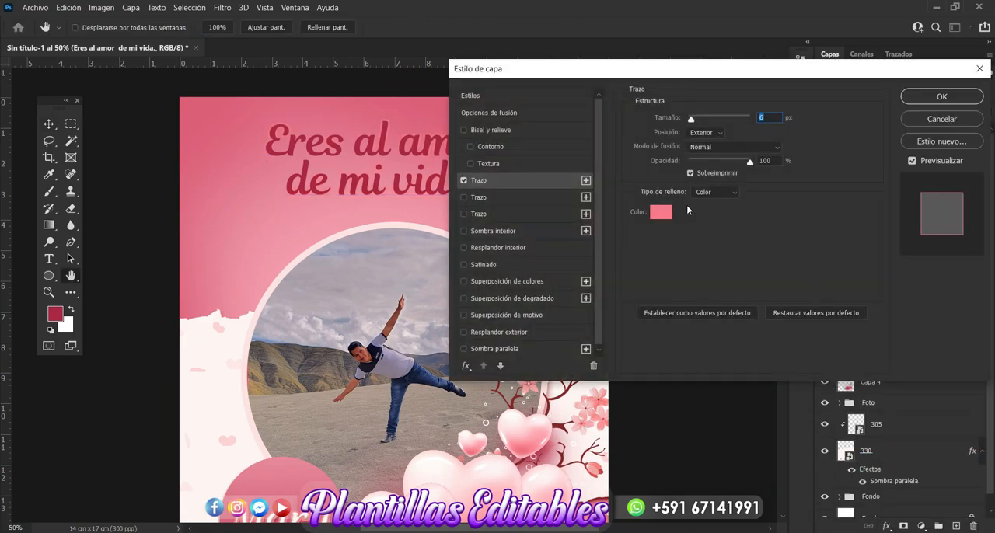
{"action": "left_click", "coordinate": [664, 214]}
{"action": "left_click_drag", "start_coordinate": [535, 207], "coordinate": [513, 193]}
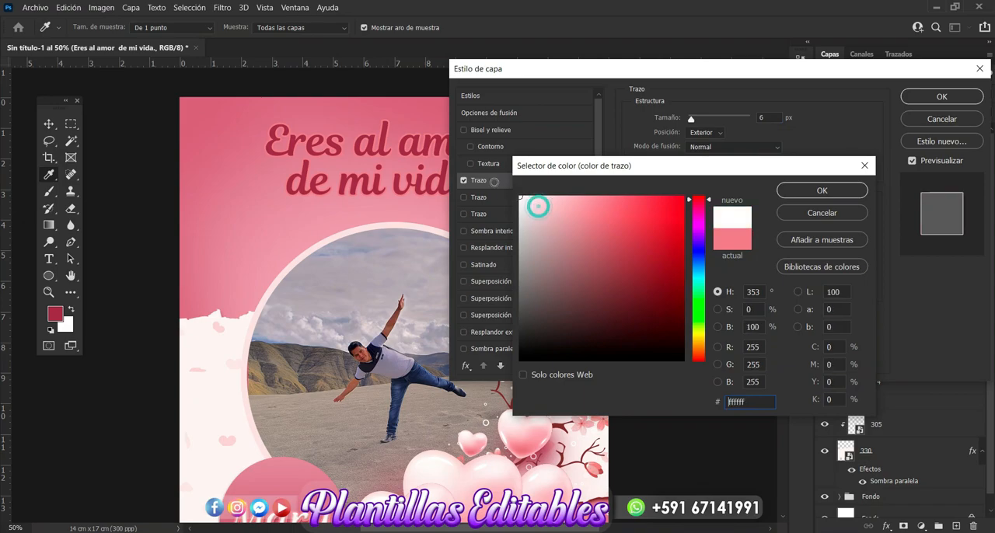
{"action": "left_click", "coordinate": [794, 190]}
{"action": "left_click_drag", "start_coordinate": [690, 119], "coordinate": [689, 120]}
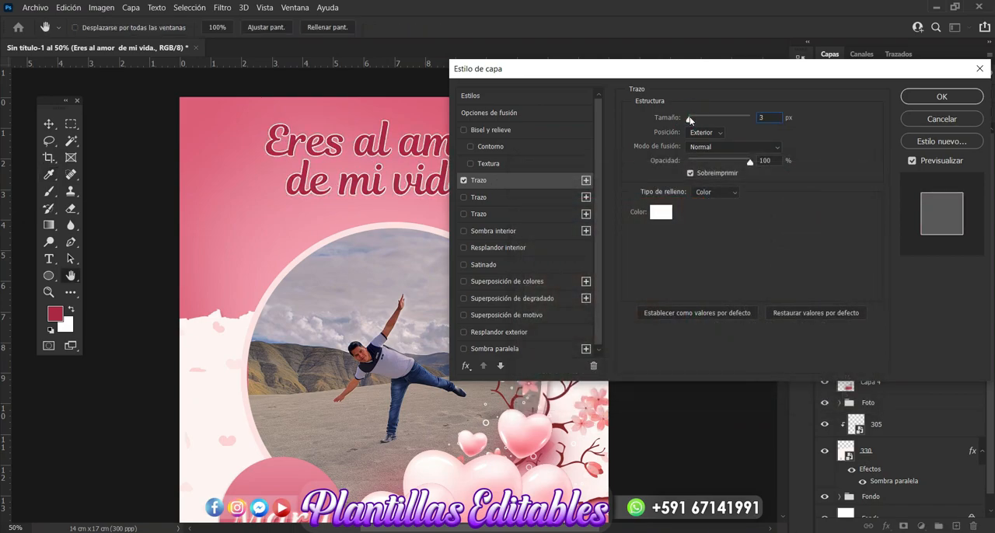
Add a bevel and emboss with 2 px size and 5 px soften, plus a pale pink colour overlay, to the phrase text.
{"action": "left_click", "coordinate": [523, 131]}
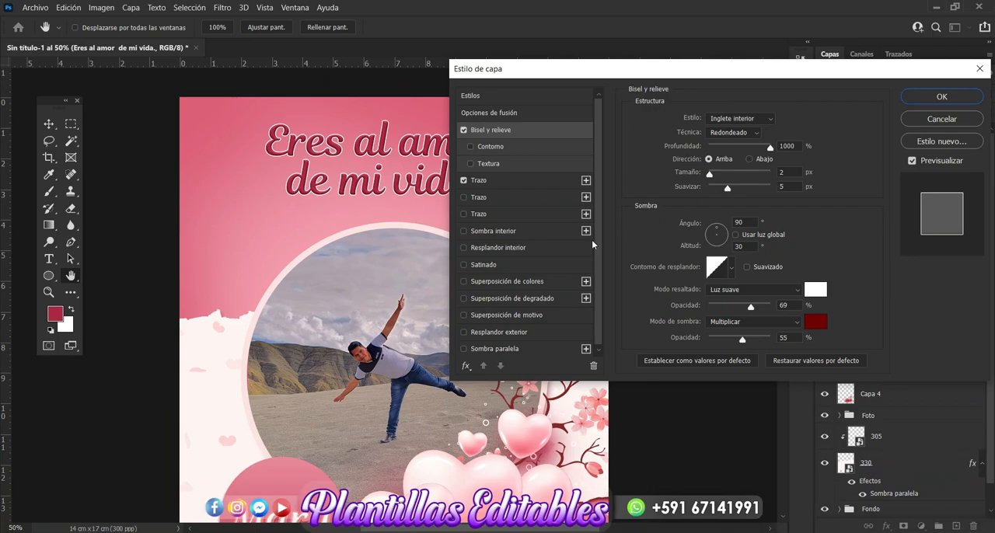
{"action": "left_click", "coordinate": [526, 284]}
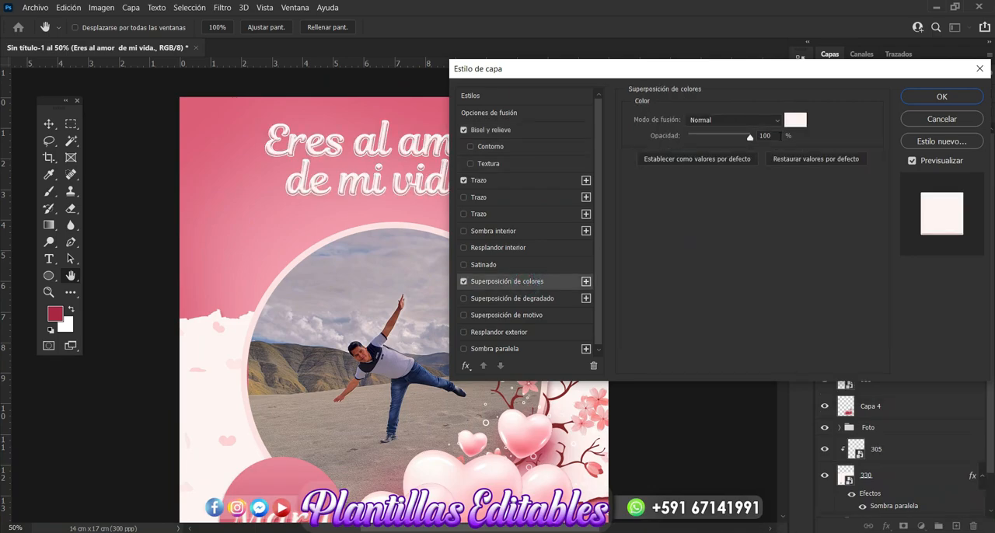
{"action": "left_click", "coordinate": [796, 121]}
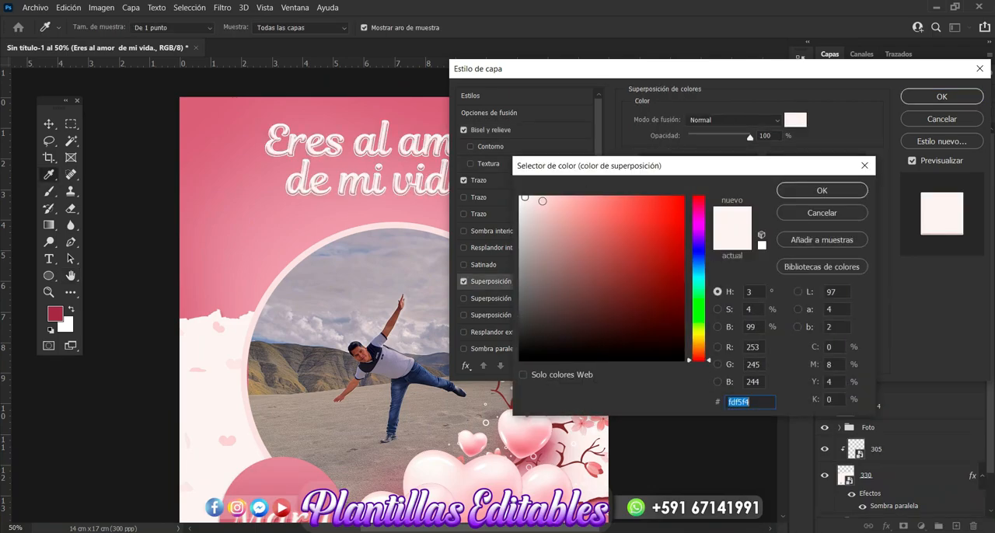
{"action": "left_click", "coordinate": [540, 201]}
{"action": "left_click", "coordinate": [540, 199]}
{"action": "left_click", "coordinate": [821, 192]}
Add a dark red drop shadow with 10 px distance and 13 px size to the phrase, apply the layer style and deselect.
{"action": "left_click", "coordinate": [520, 350]}
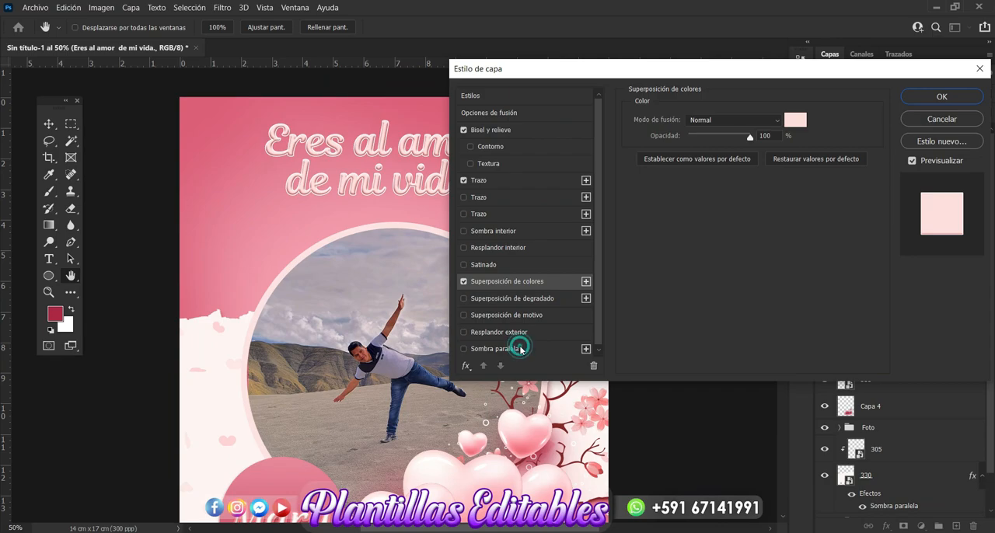
{"action": "left_click_drag", "start_coordinate": [739, 75], "coordinate": [569, 155]}
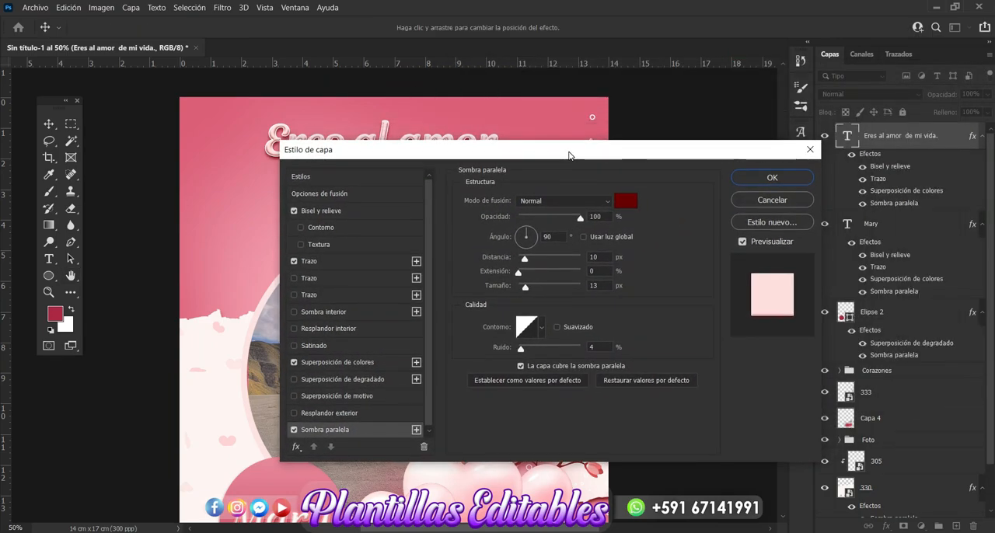
{"action": "left_click", "coordinate": [743, 178]}
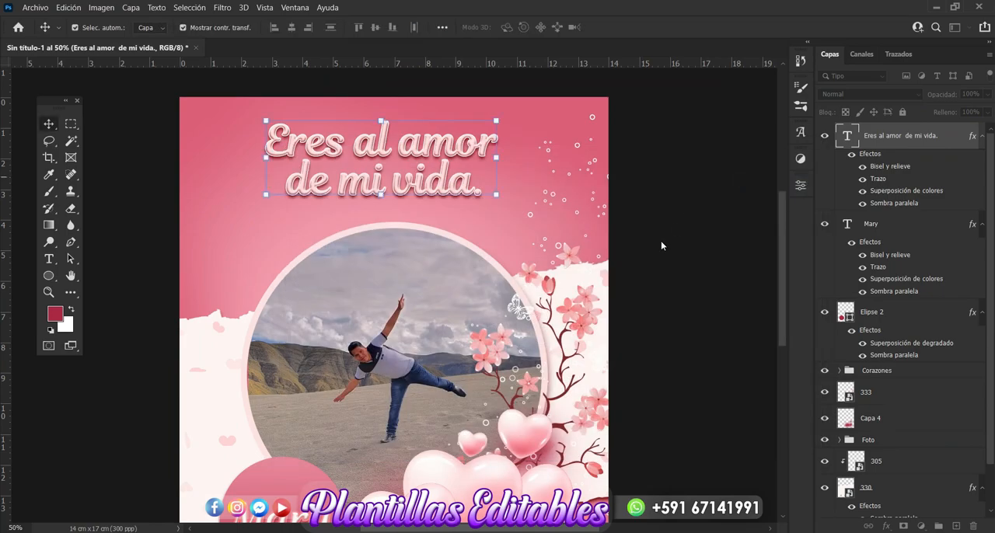
{"action": "left_click", "coordinate": [650, 270]}
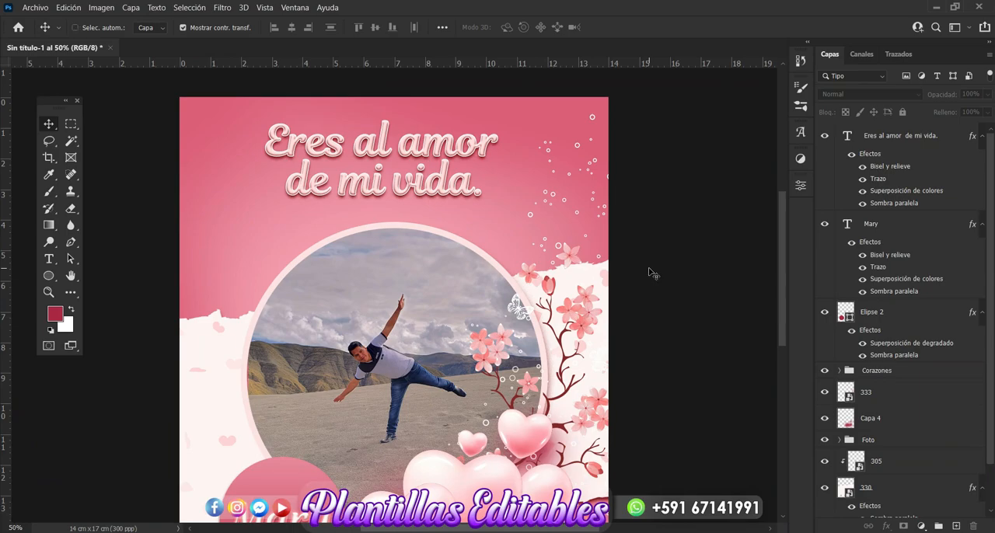
Nudge the phrase text slightly to the right to centre it above the photo circle.
{"action": "key", "text": "ctrl+minus"}
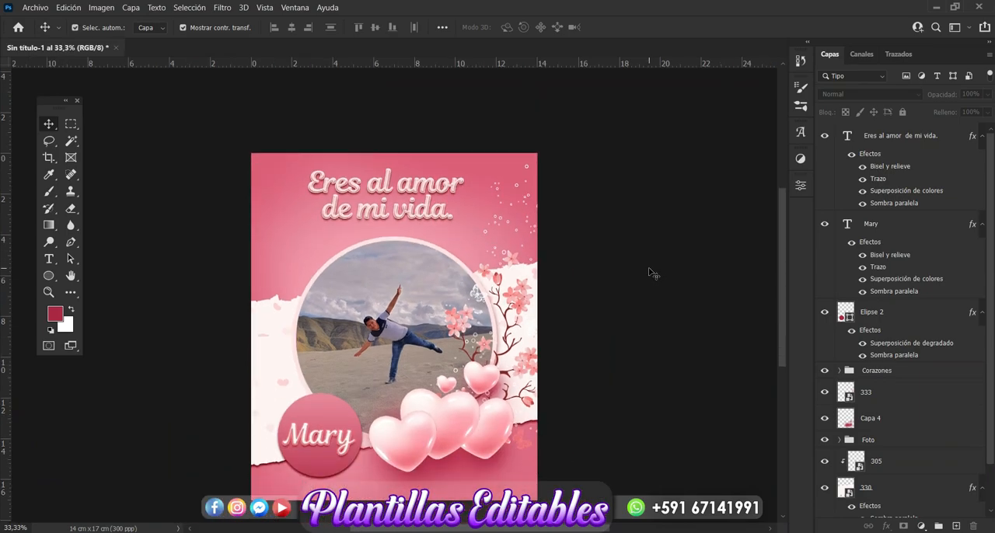
{"action": "key", "text": "ctrl+plus"}
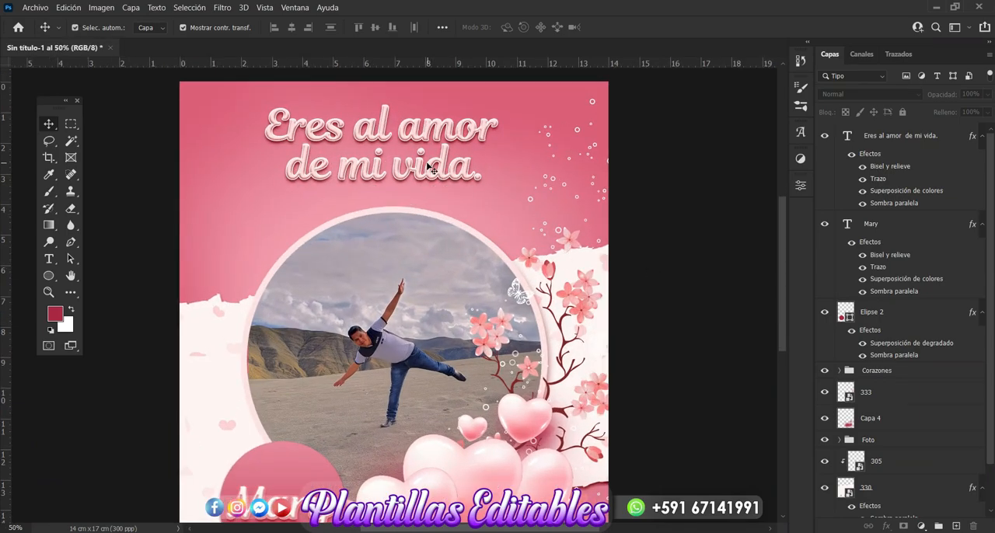
{"action": "left_click", "coordinate": [428, 165]}
{"action": "key", "text": "Right"}
{"action": "key", "text": "Right"}
{"action": "key", "text": "Right"}
{"action": "key", "text": "Right"}
{"action": "key", "text": "Right"}
{"action": "key", "text": "Right"}
{"action": "key", "text": "Right"}
{"action": "key", "text": "Right"}
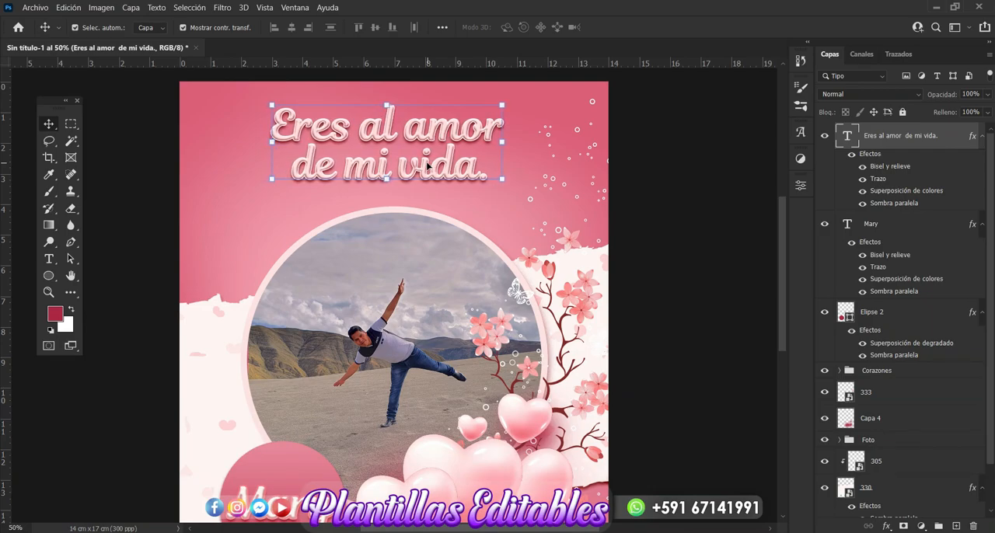
Select the Fondo group and set the Pen tool to draw shapes with a very pale pink fill.
{"action": "scroll", "coordinate": [895, 382], "scroll_direction": "down", "scroll_amount": 3}
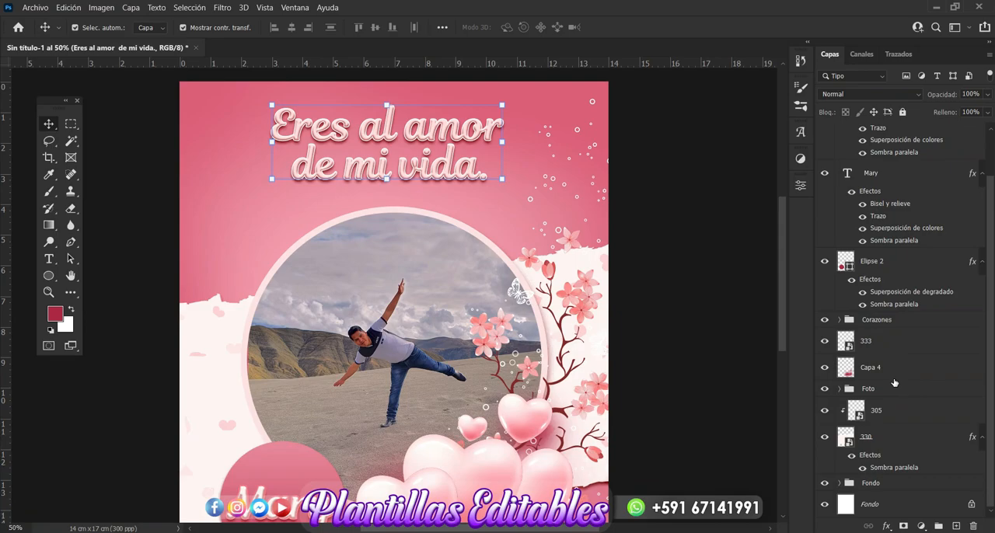
{"action": "left_click", "coordinate": [867, 440]}
{"action": "left_click", "coordinate": [874, 483]}
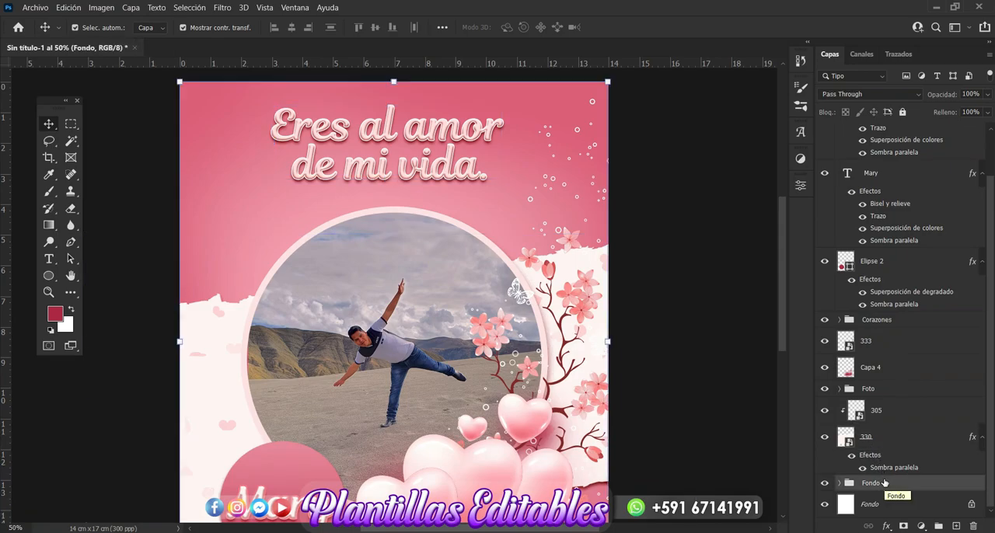
{"action": "left_click", "coordinate": [75, 246]}
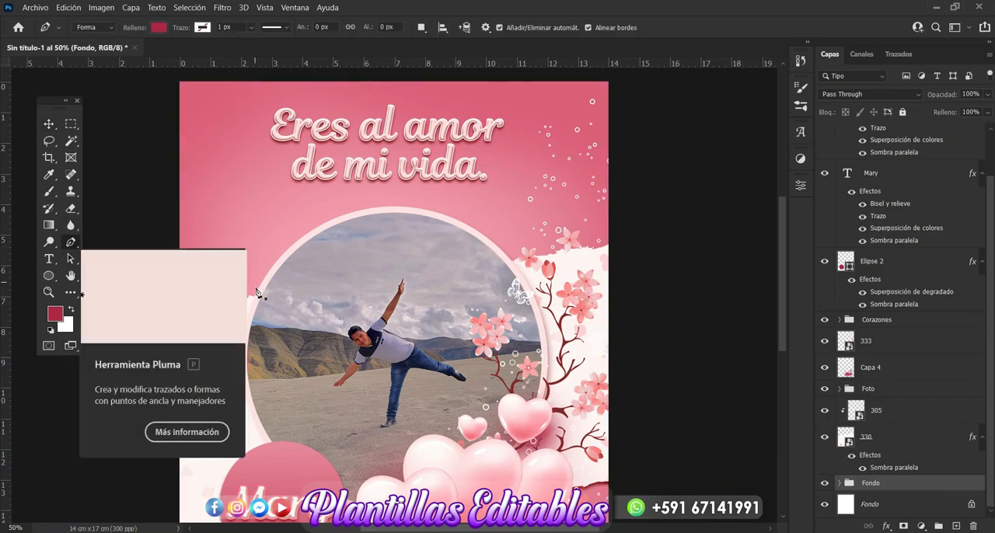
{"action": "left_click", "coordinate": [159, 27]}
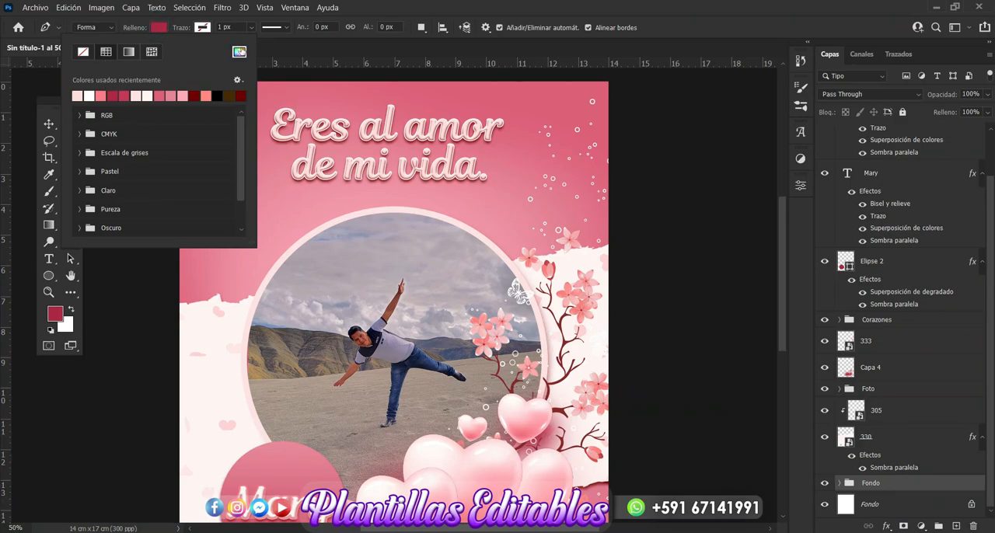
{"action": "left_click", "coordinate": [239, 52]}
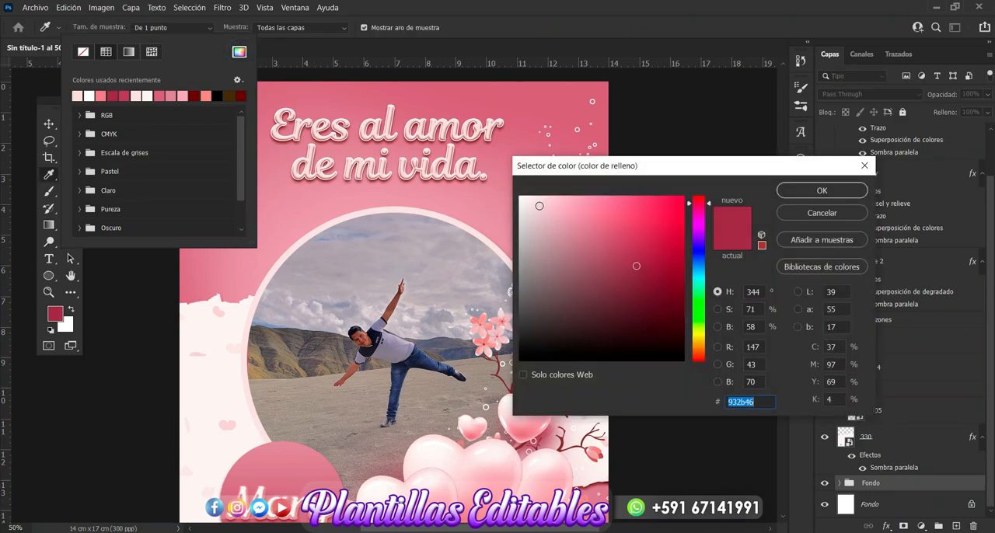
{"action": "left_click", "coordinate": [532, 197]}
{"action": "left_click", "coordinate": [820, 191]}
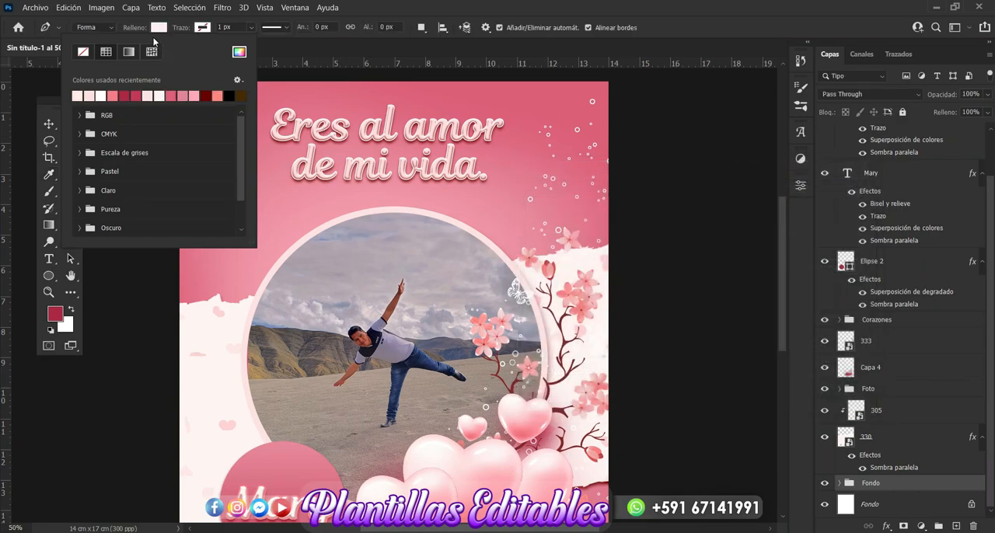
{"action": "left_click", "coordinate": [157, 30]}
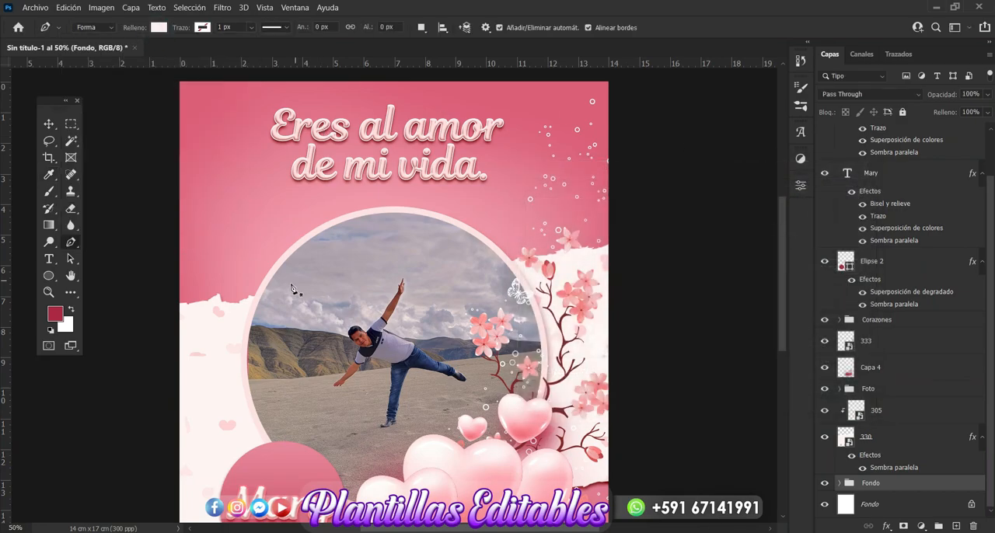
Draw a closed zigzag shape of ten pointed rays fanning out around the upper photo circle, about 1360 px wide and 886 px high.
{"action": "left_click", "coordinate": [269, 321]}
{"action": "left_click", "coordinate": [218, 160]}
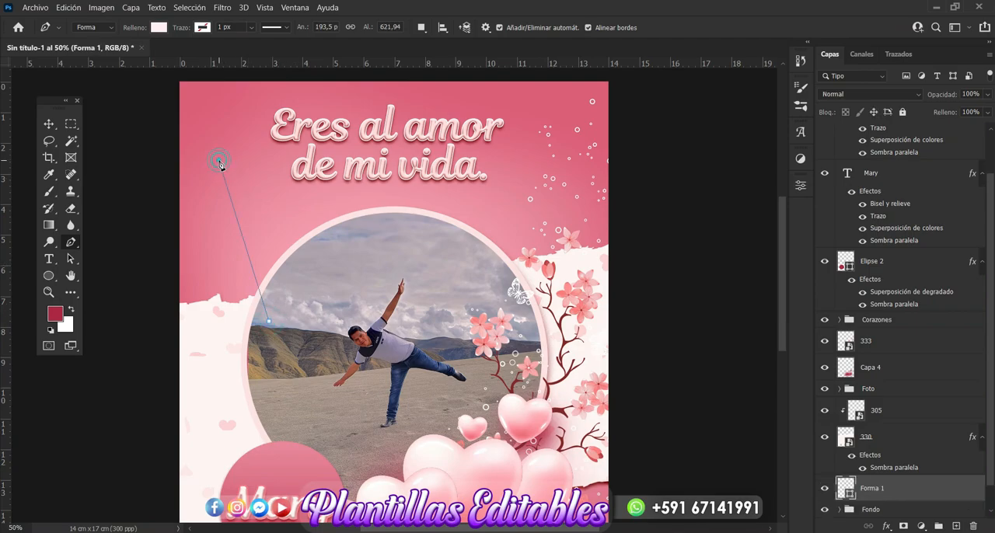
{"action": "left_click", "coordinate": [282, 286]}
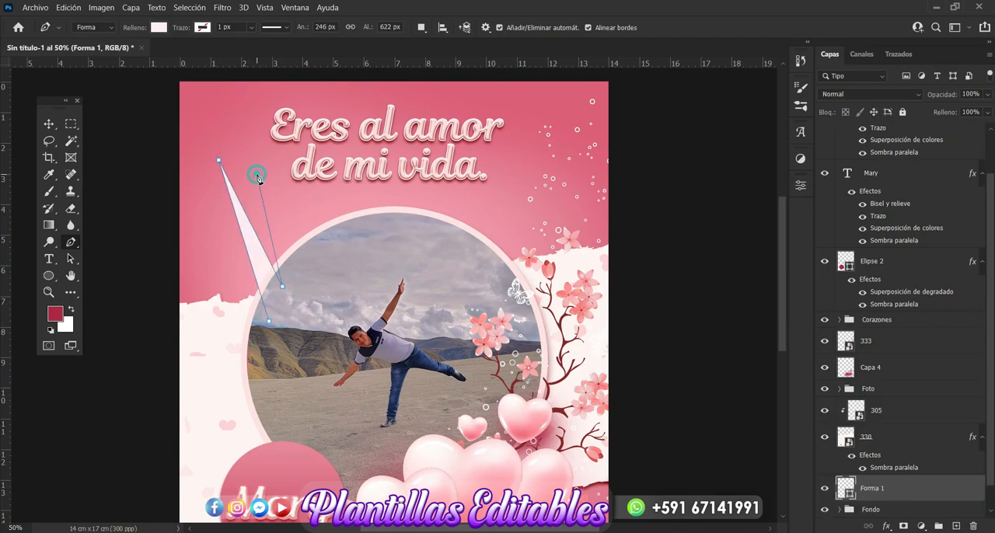
{"action": "left_click", "coordinate": [256, 175]}
{"action": "left_click", "coordinate": [300, 265]}
{"action": "left_click", "coordinate": [276, 100]}
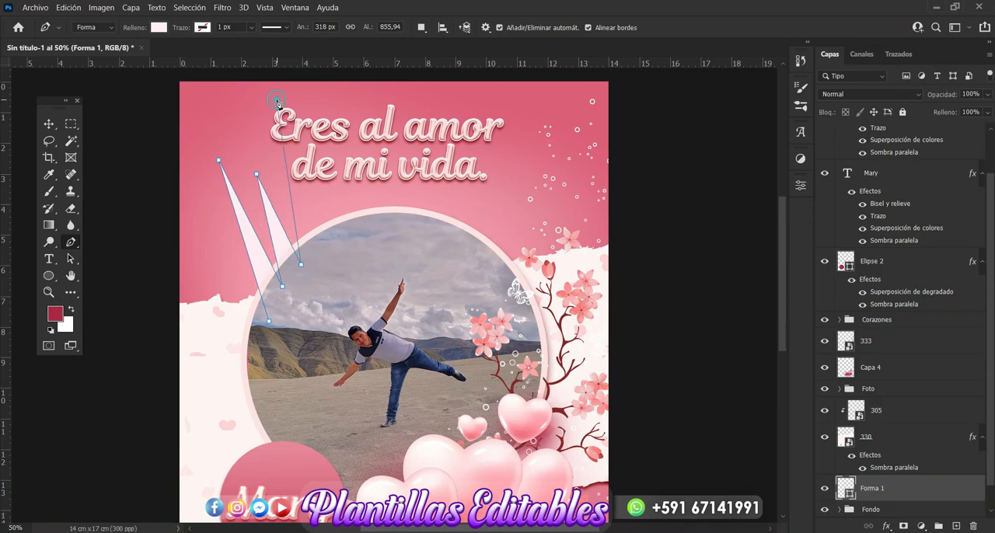
{"action": "left_click", "coordinate": [320, 253]}
{"action": "left_click", "coordinate": [322, 142]}
{"action": "left_click", "coordinate": [343, 235]}
{"action": "left_click", "coordinate": [366, 104]}
{"action": "left_click", "coordinate": [366, 229]}
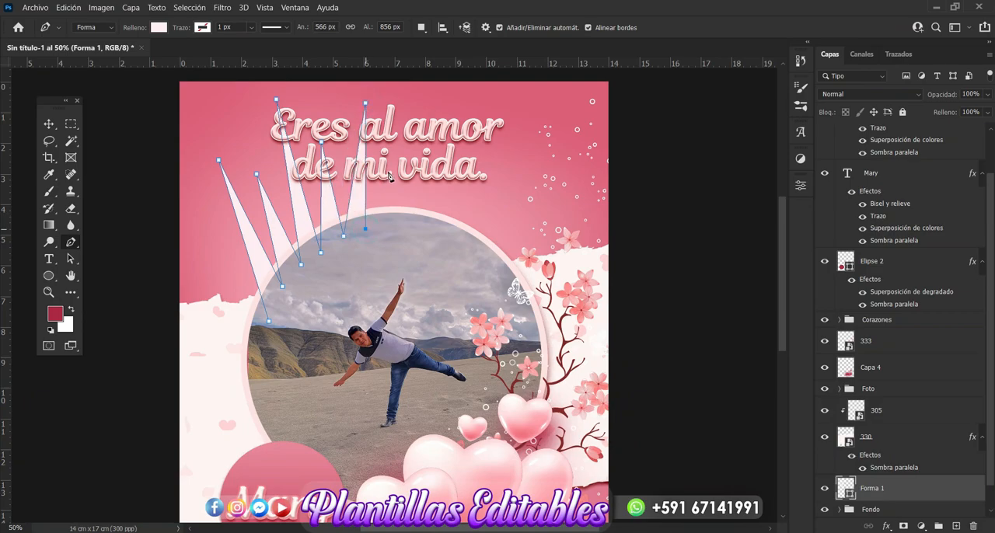
{"action": "left_click", "coordinate": [389, 159]}
{"action": "left_click", "coordinate": [402, 229]}
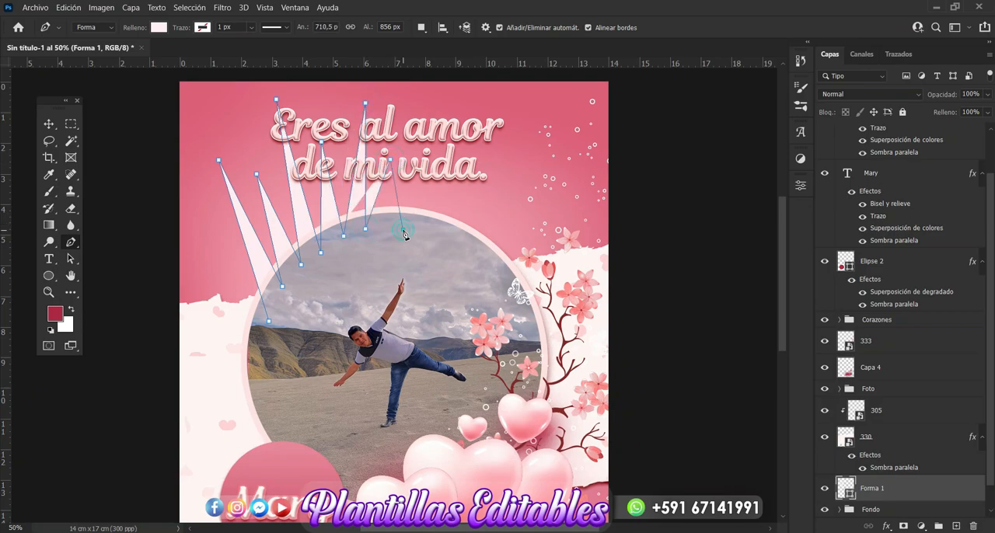
{"action": "left_click", "coordinate": [462, 93]}
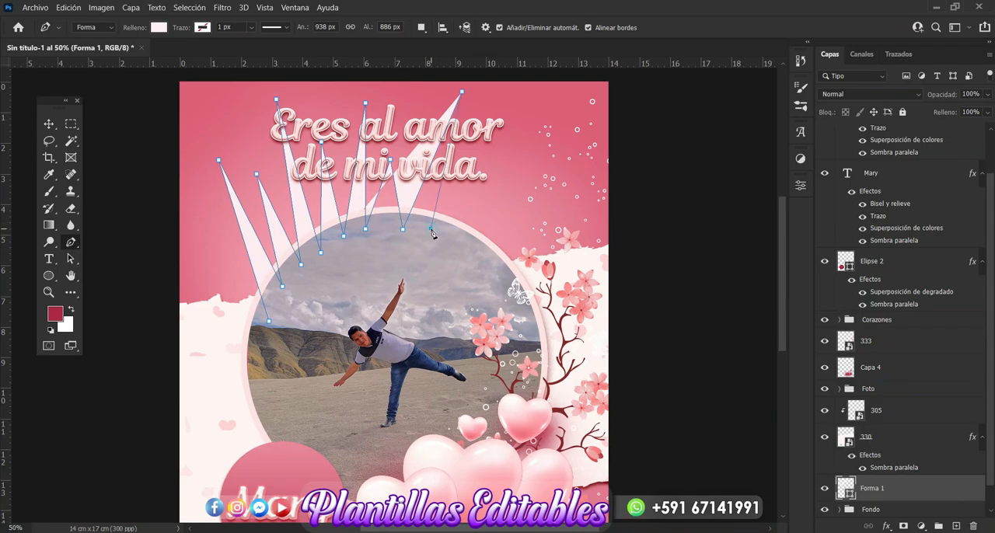
{"action": "left_click", "coordinate": [431, 227]}
{"action": "left_click", "coordinate": [491, 160]}
{"action": "left_click", "coordinate": [458, 241]}
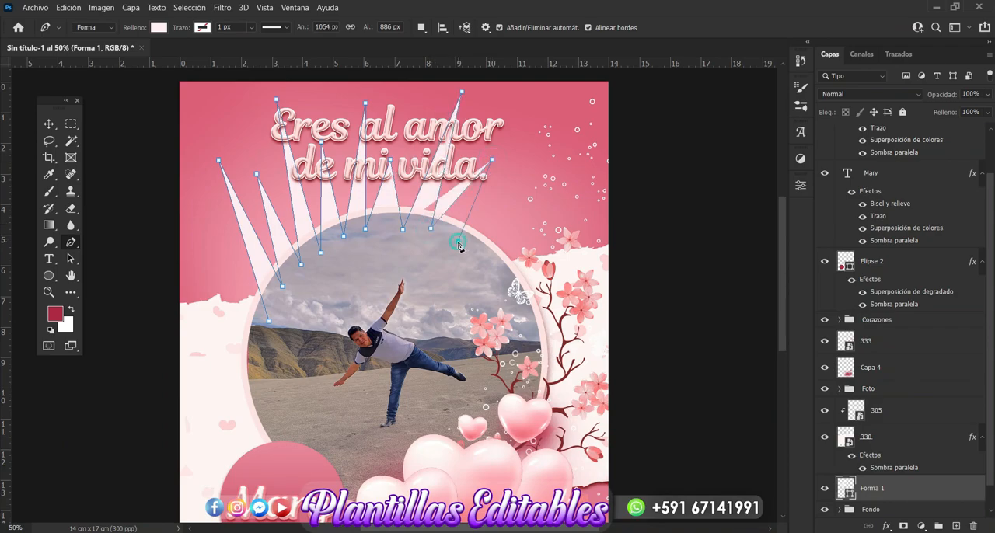
{"action": "left_click", "coordinate": [573, 131]}
{"action": "left_click", "coordinate": [470, 273]}
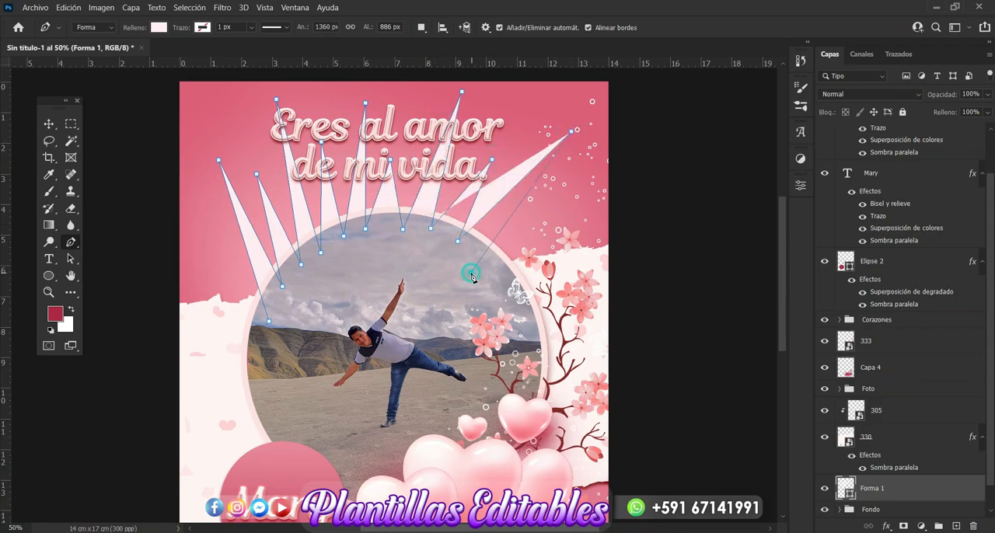
{"action": "left_click", "coordinate": [520, 236]}
{"action": "left_click", "coordinate": [476, 296]}
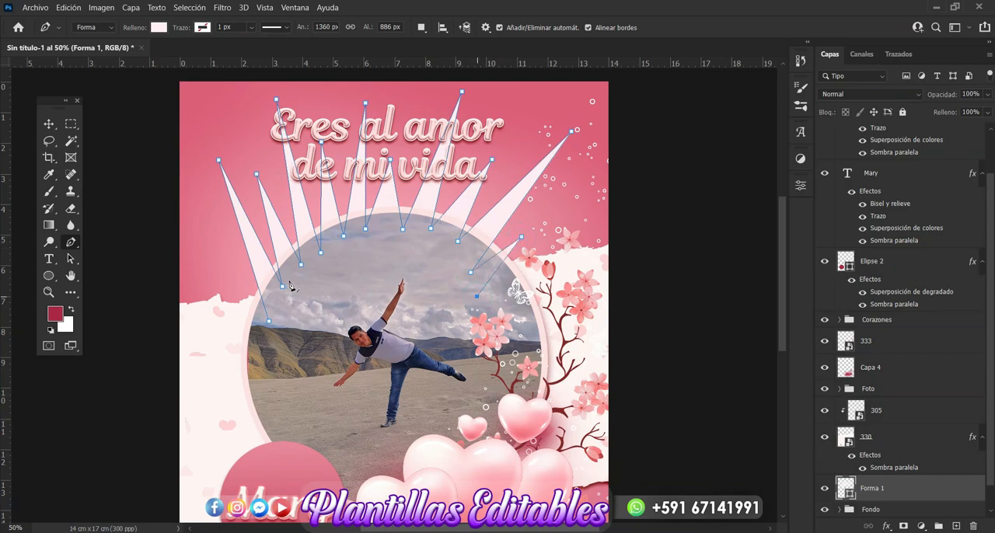
{"action": "left_click", "coordinate": [268, 321]}
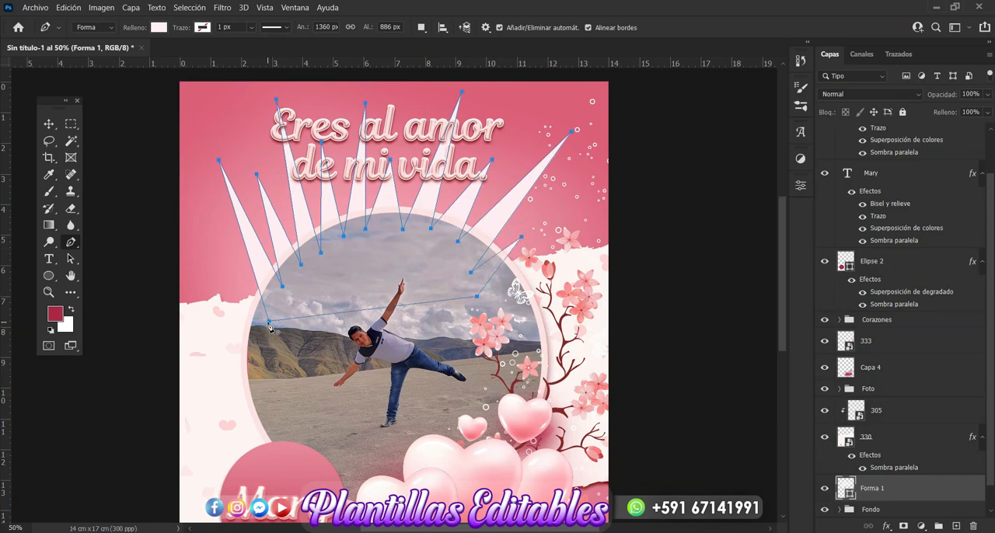
Convert the zigzag ray shape to a smart object and soften it with a 45.6 px Gaussian blur.
{"action": "left_click", "coordinate": [49, 124]}
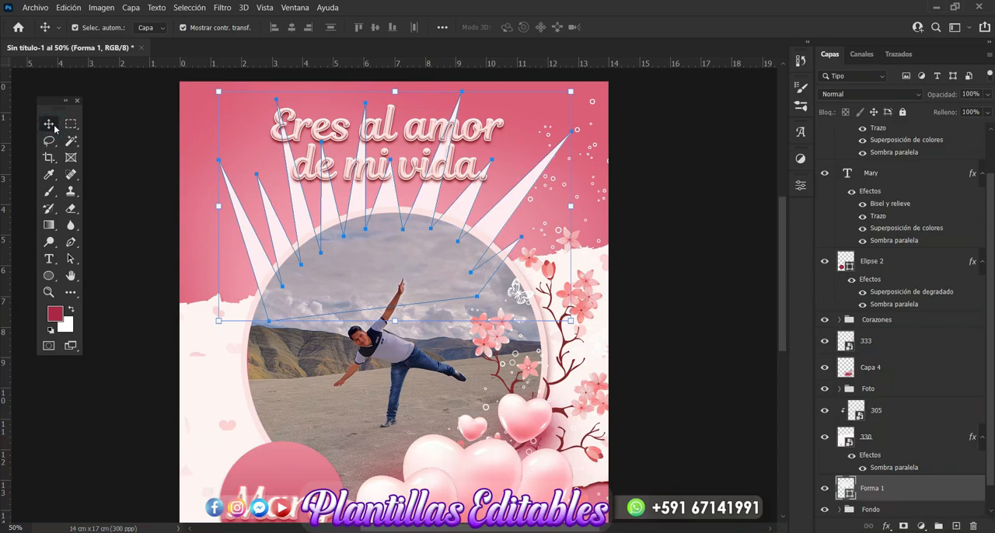
{"action": "left_click", "coordinate": [222, 8]}
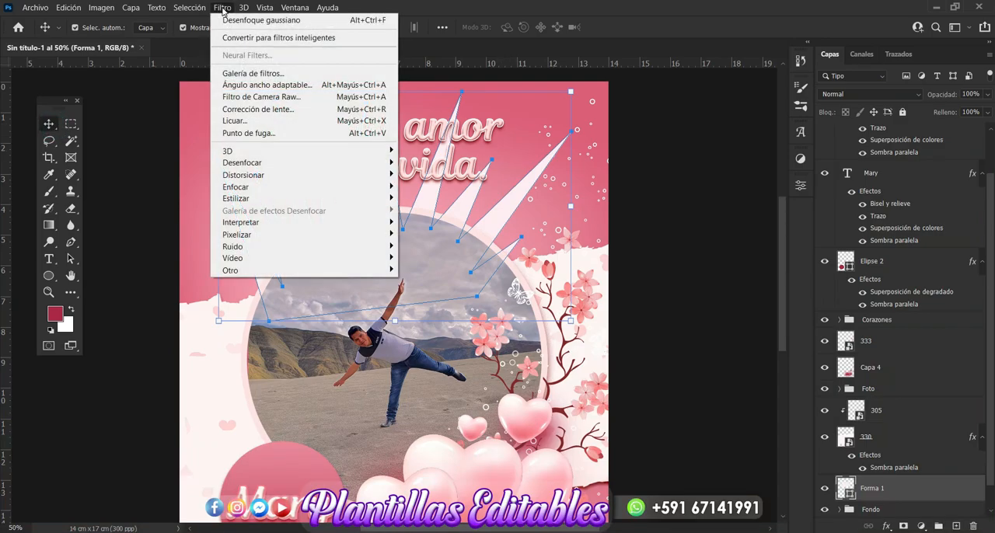
{"action": "mouse_move", "coordinate": [359, 164]}
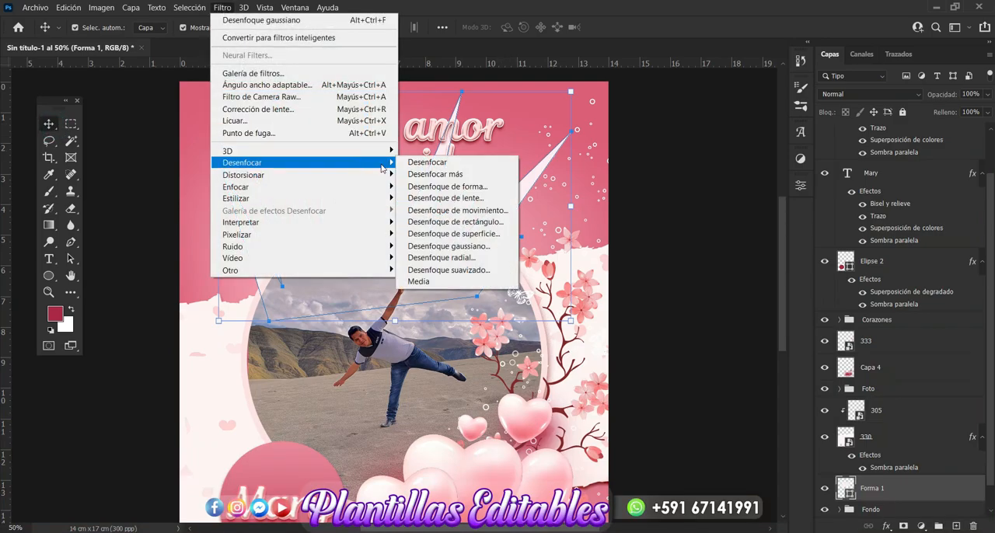
{"action": "left_click", "coordinate": [460, 246]}
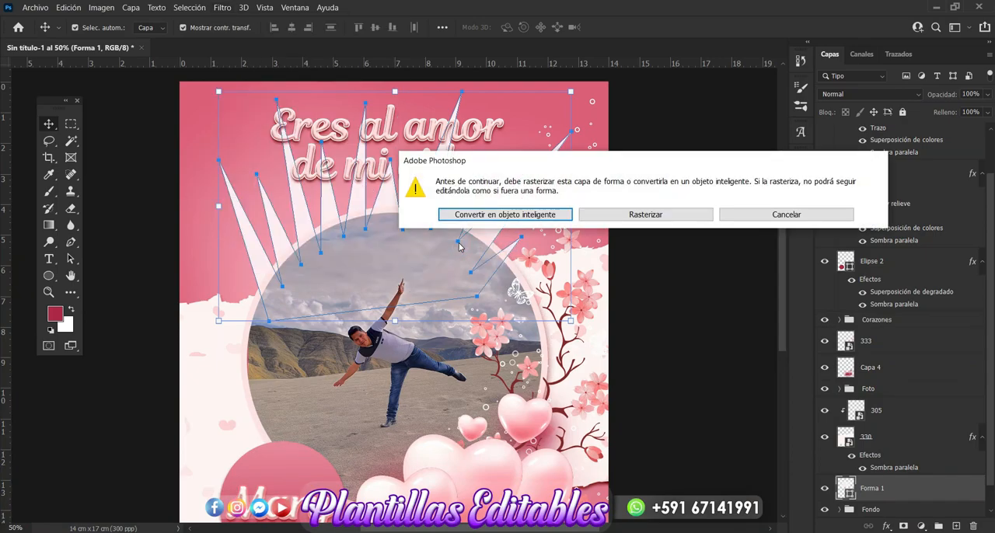
{"action": "left_click", "coordinate": [532, 216]}
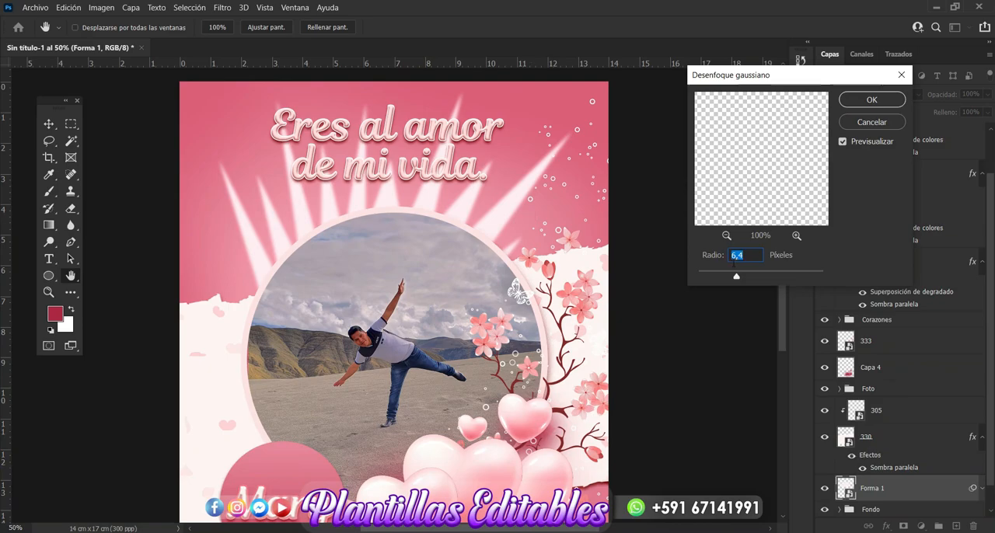
{"action": "left_click_drag", "start_coordinate": [735, 281], "coordinate": [767, 279]}
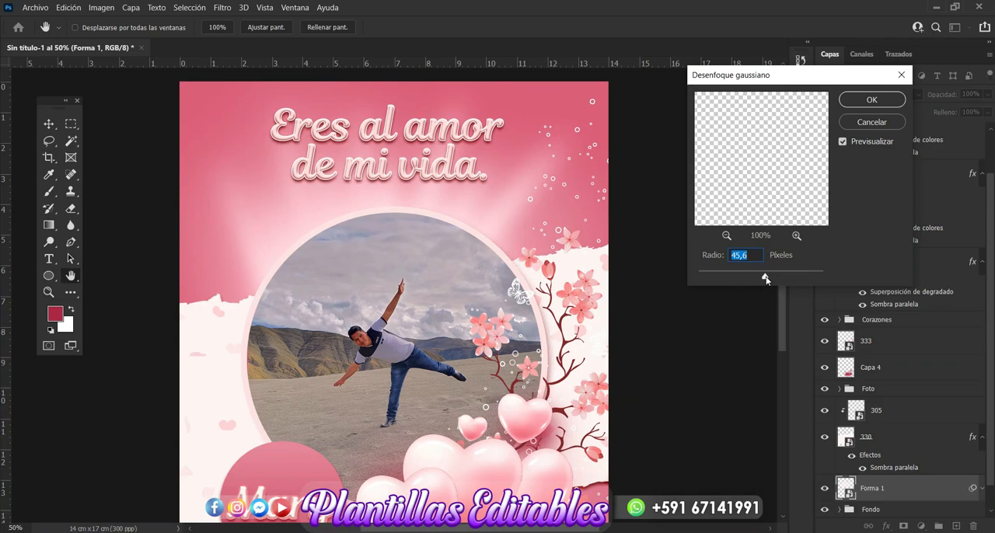
{"action": "left_click", "coordinate": [862, 100]}
{"action": "scroll", "coordinate": [704, 256], "scroll_direction": "down", "scroll_amount": 3}
{"action": "scroll", "coordinate": [705, 261], "scroll_direction": "down", "scroll_amount": 1}
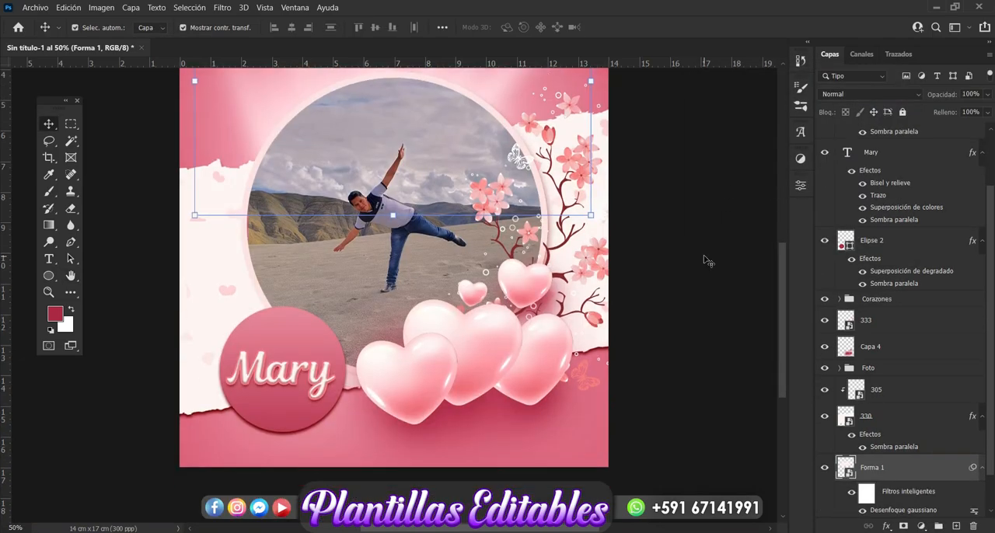
{"action": "scroll", "coordinate": [705, 261], "scroll_direction": "up", "scroll_amount": 5}
{"action": "scroll", "coordinate": [707, 261], "scroll_direction": "up", "scroll_amount": 1}
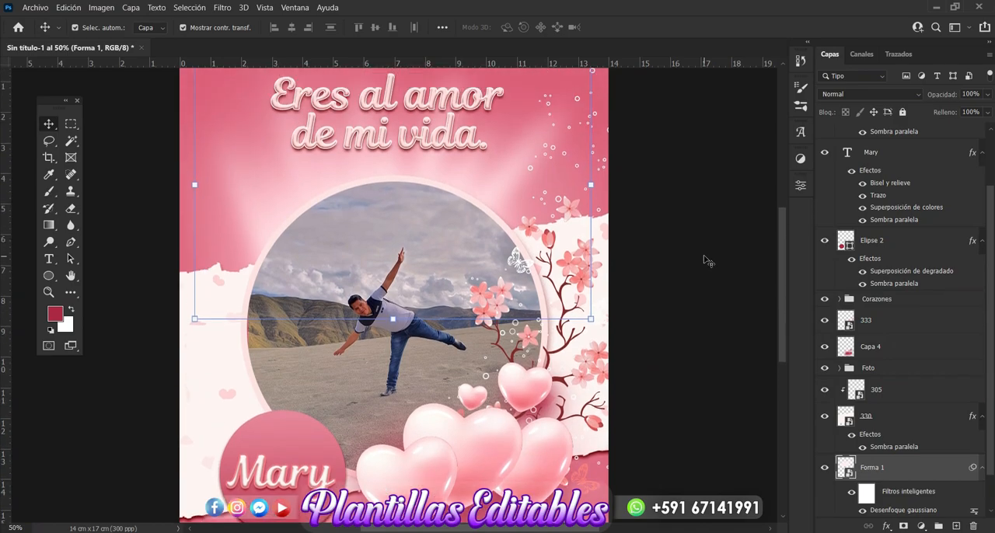
{"action": "key", "text": "ctrl+minus"}
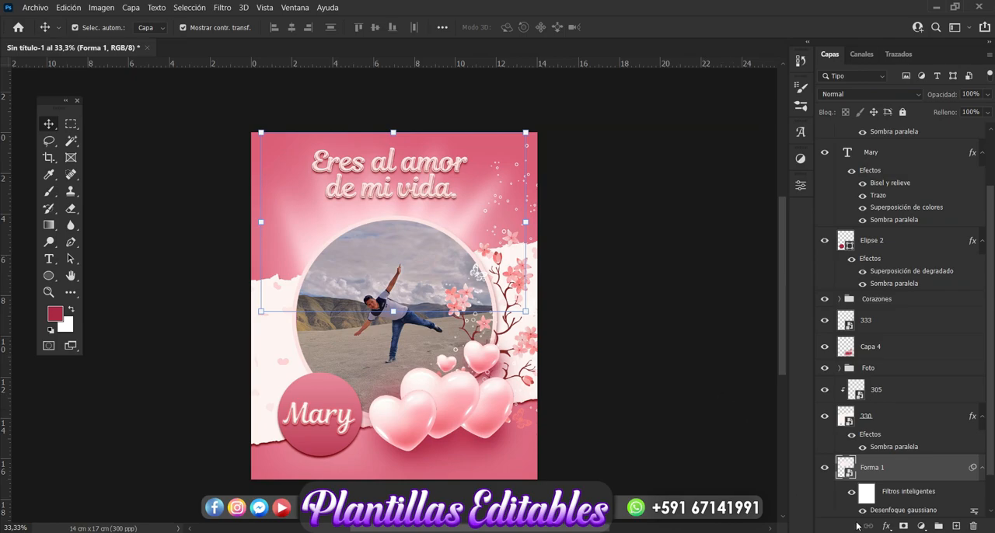
{"action": "left_click", "coordinate": [809, 532]}
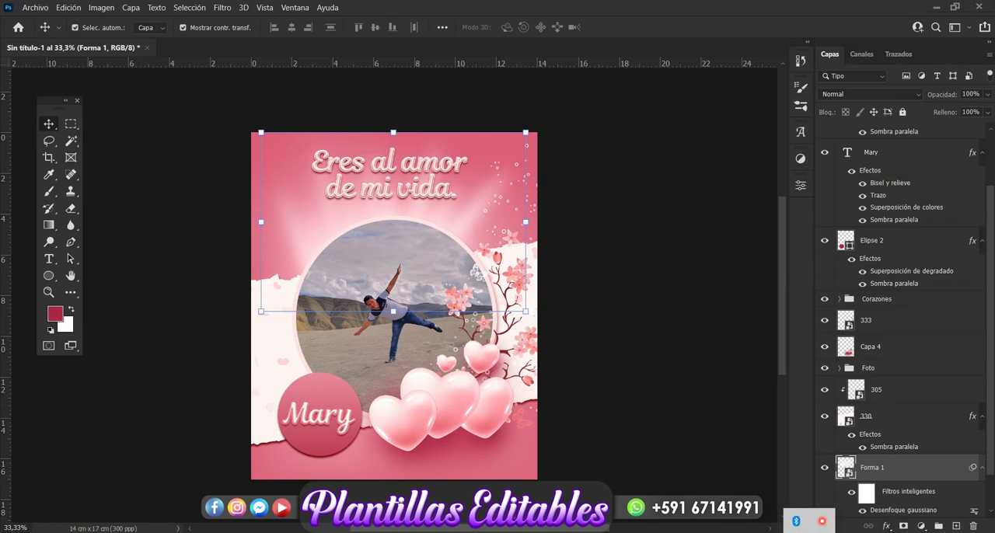
{"action": "left_click", "coordinate": [821, 522]}
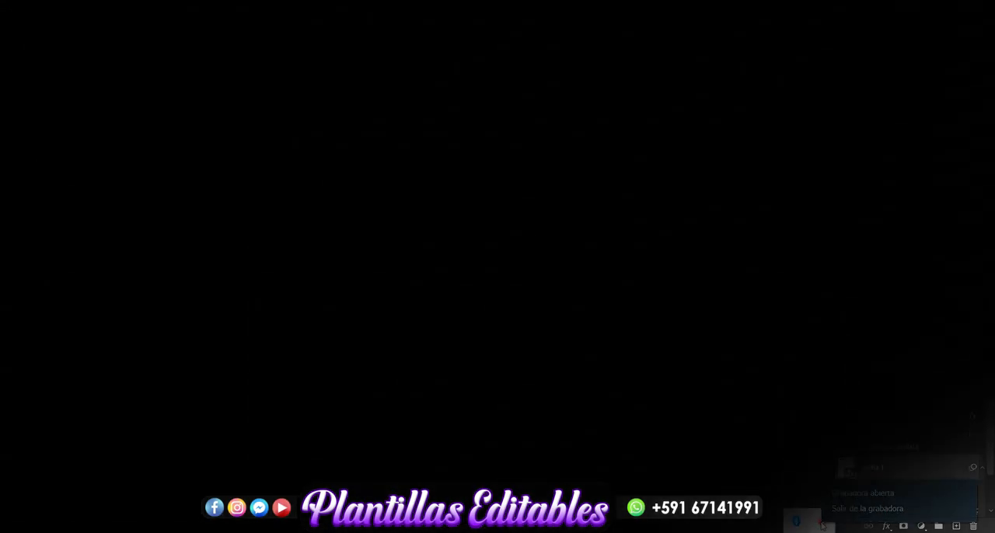